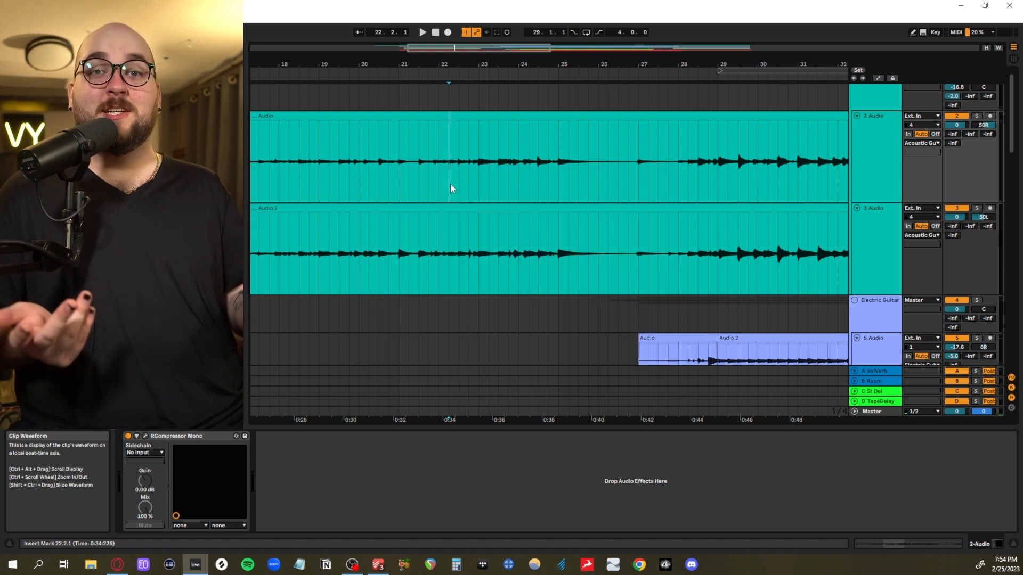
Play the acoustic guitar tracks from 16.3.1, at the start of the first clip on track 2, through the intro
drag(480, 206, 436, 204)
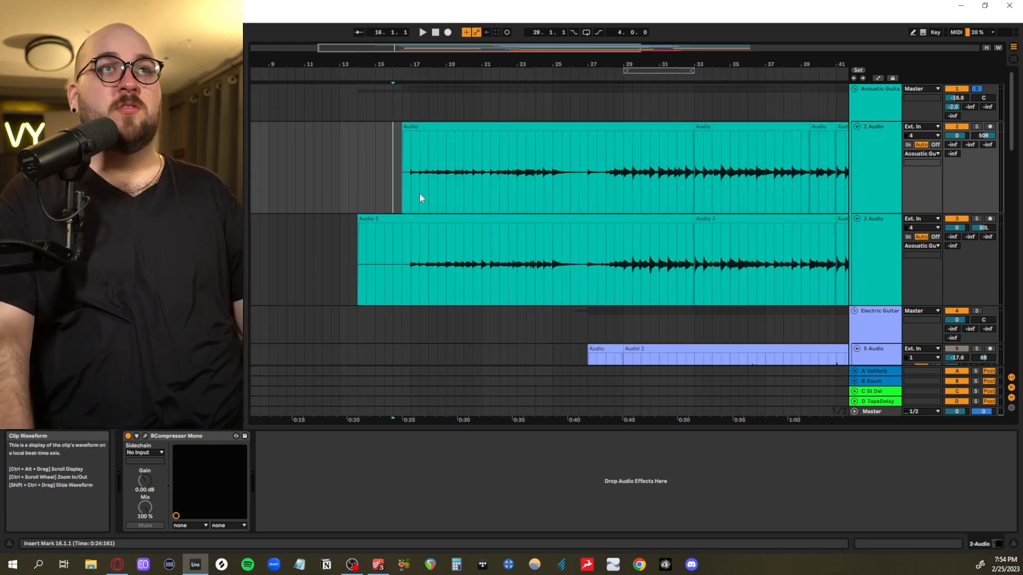
click(403, 180)
key(space)
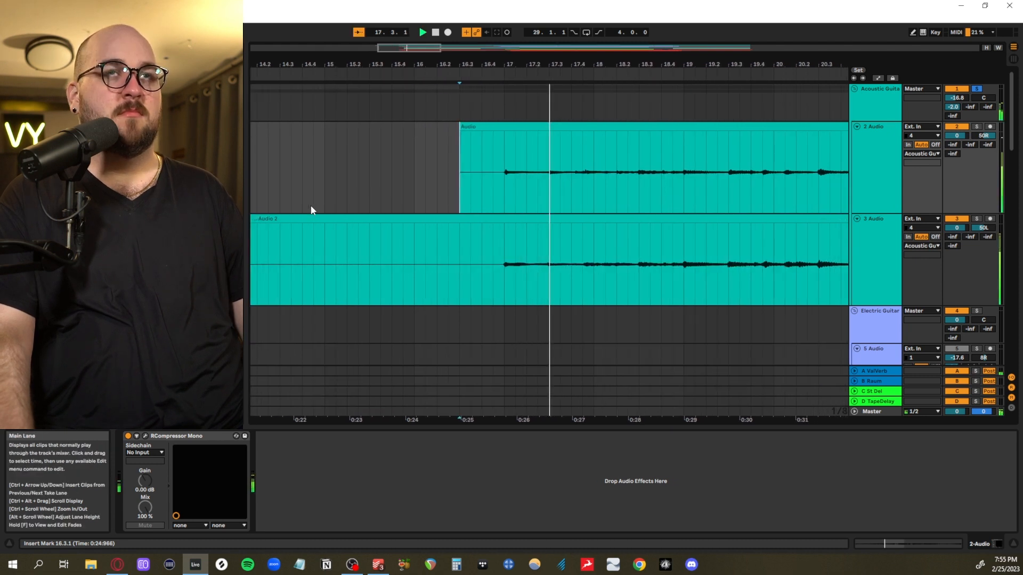
scroll(328, 212, up, 3)
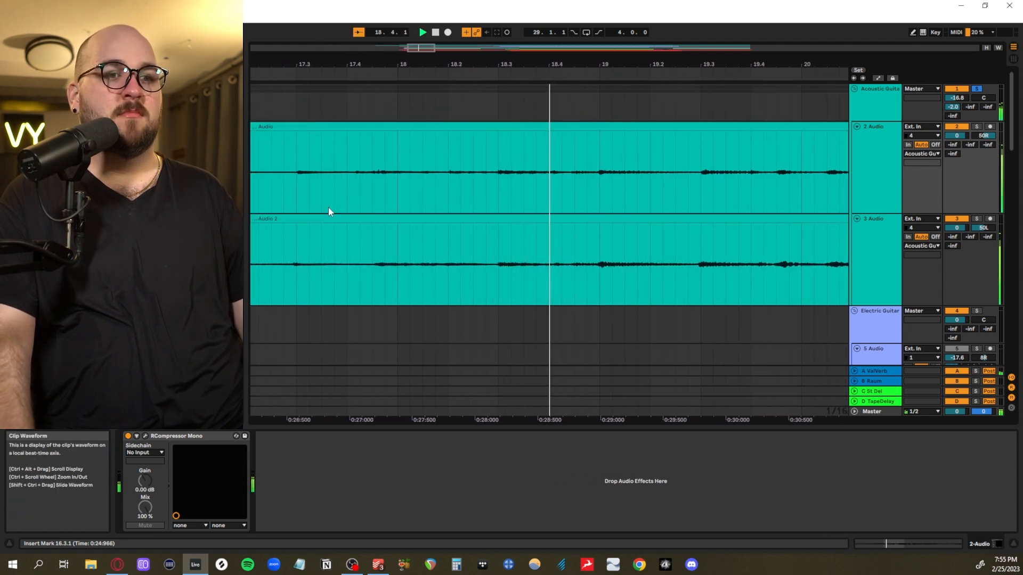
scroll(328, 208, down, 3)
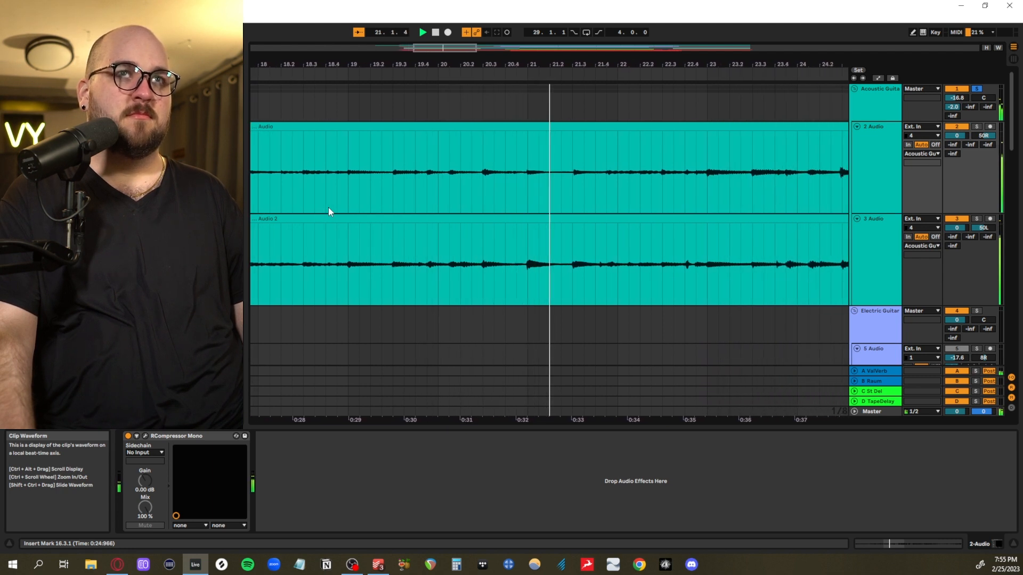
scroll(329, 207, down, 5)
click(480, 187)
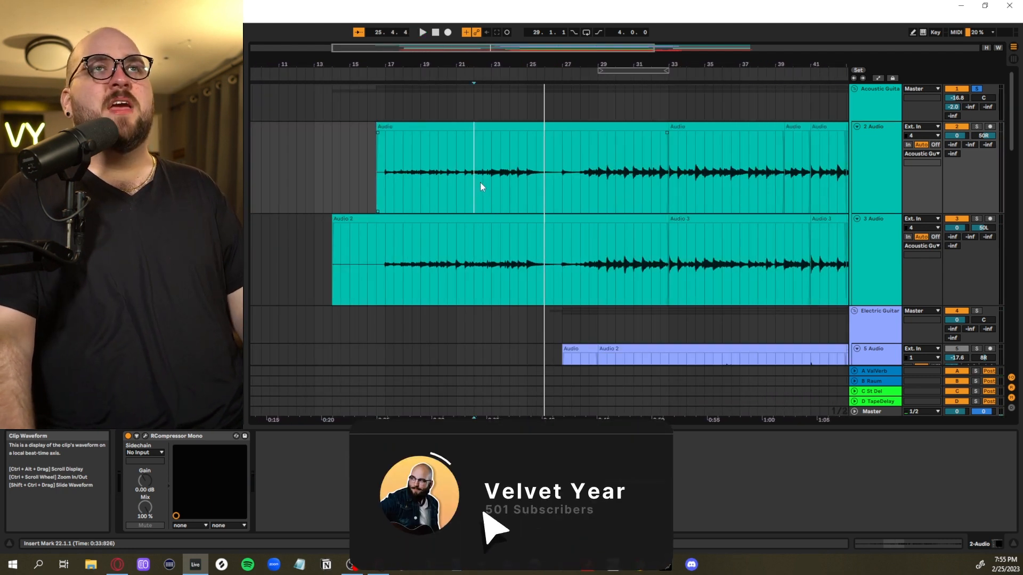
Compare two passages by selecting 28.1.1 to 38.3.1 and 17.1.1 to 22.1.1 across both acoustic guitar tracks
drag(481, 182, 794, 251)
scroll(794, 251, left, 1)
scroll(767, 248, right, 3)
click(570, 190)
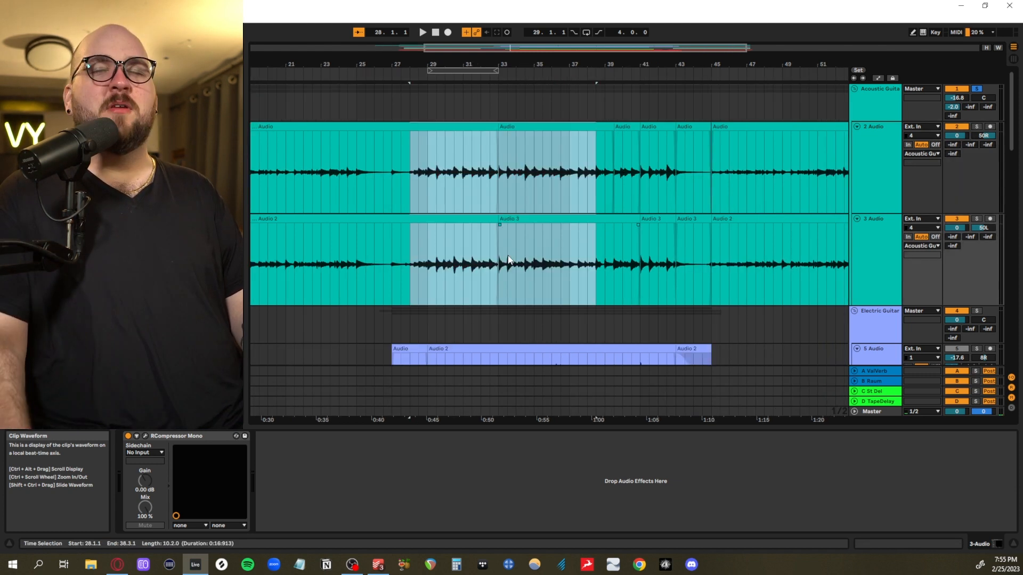
scroll(507, 255, up, 2)
scroll(508, 255, right, 1)
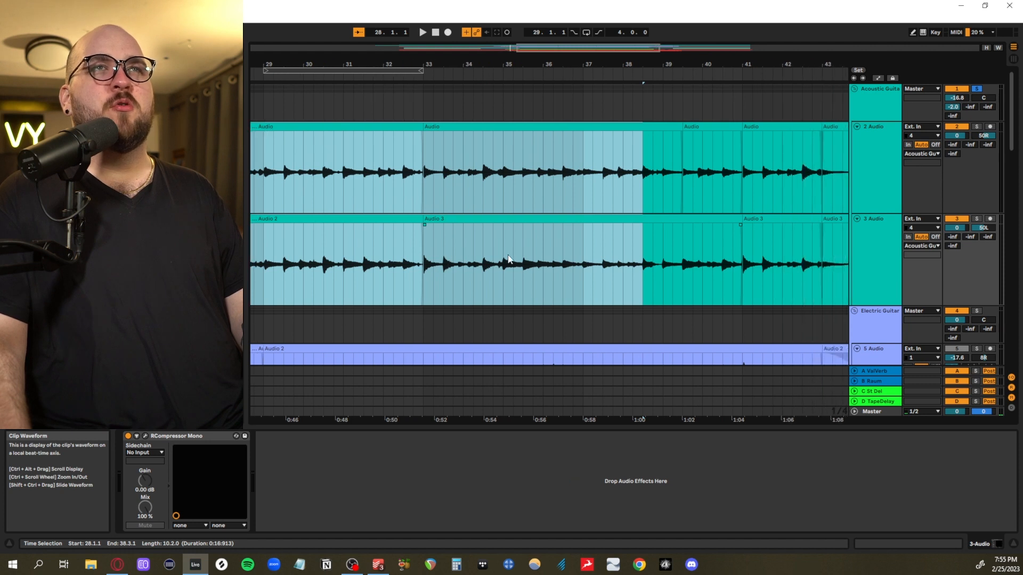
scroll(508, 260, left, 10)
drag(418, 181, 620, 267)
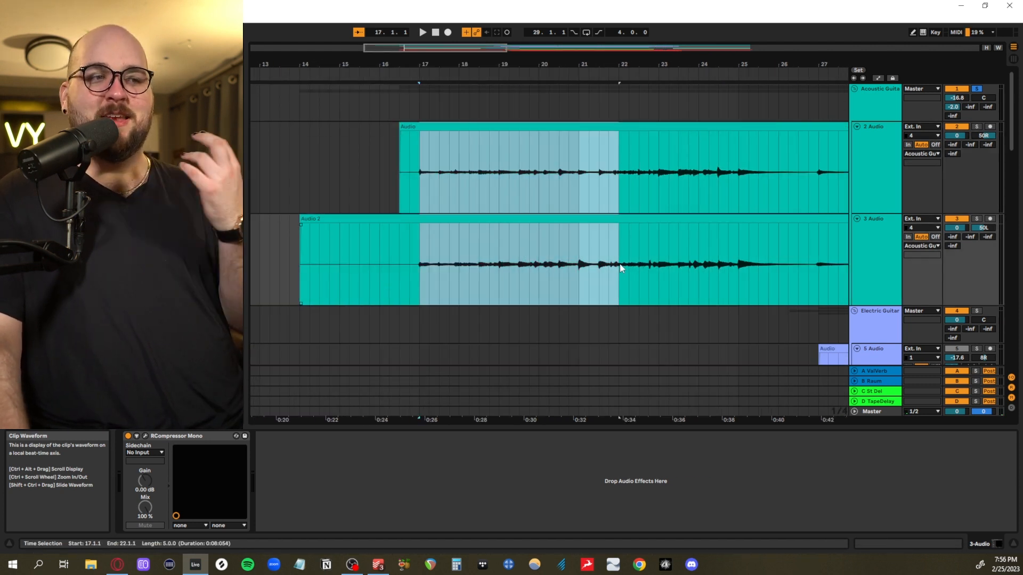
Play the acoustic guitars from 24.4.1 through the break into bar 28
click(413, 197)
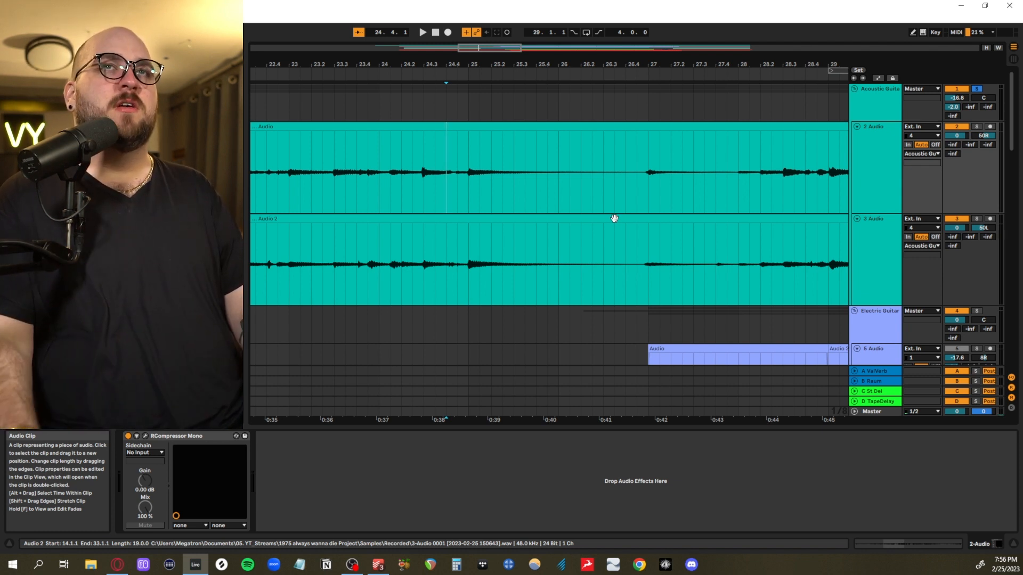
key(space)
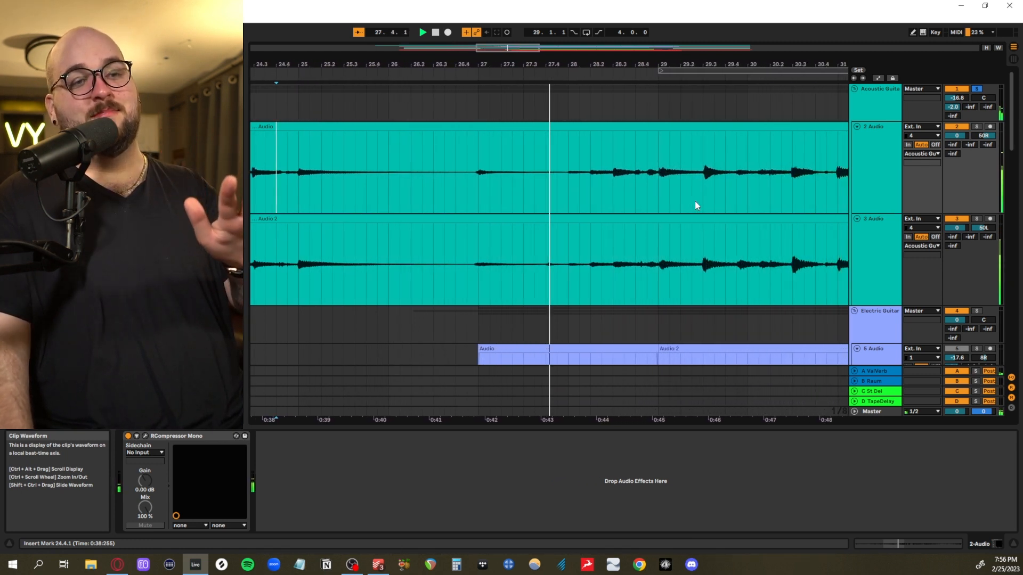
key(space)
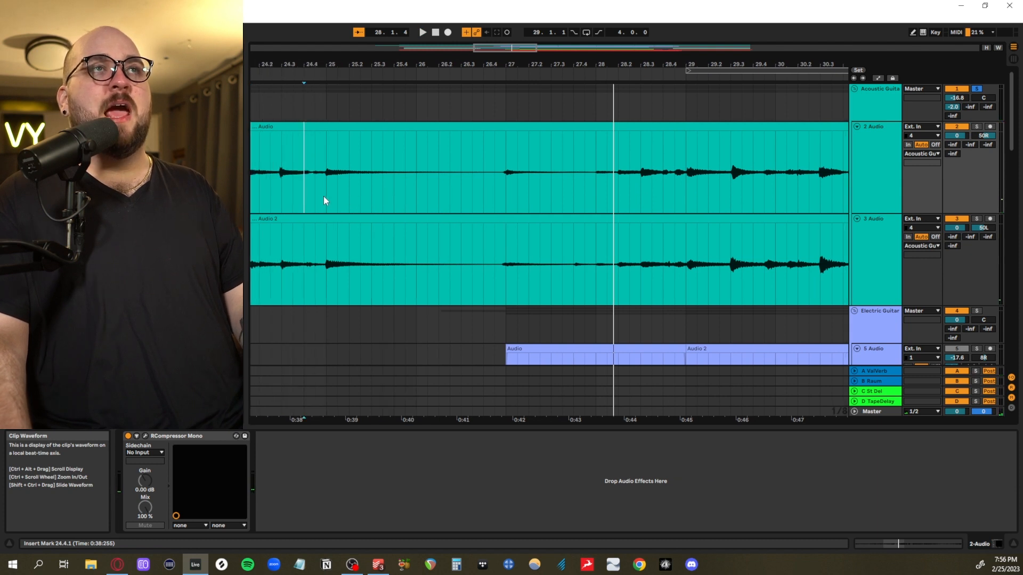
Examine the quiet break by selecting 26.4.3 to 27.4.3 across both acoustic guitar tracks, and place the insert mark at 26.4.3
drag(318, 190, 475, 258)
drag(496, 194, 586, 260)
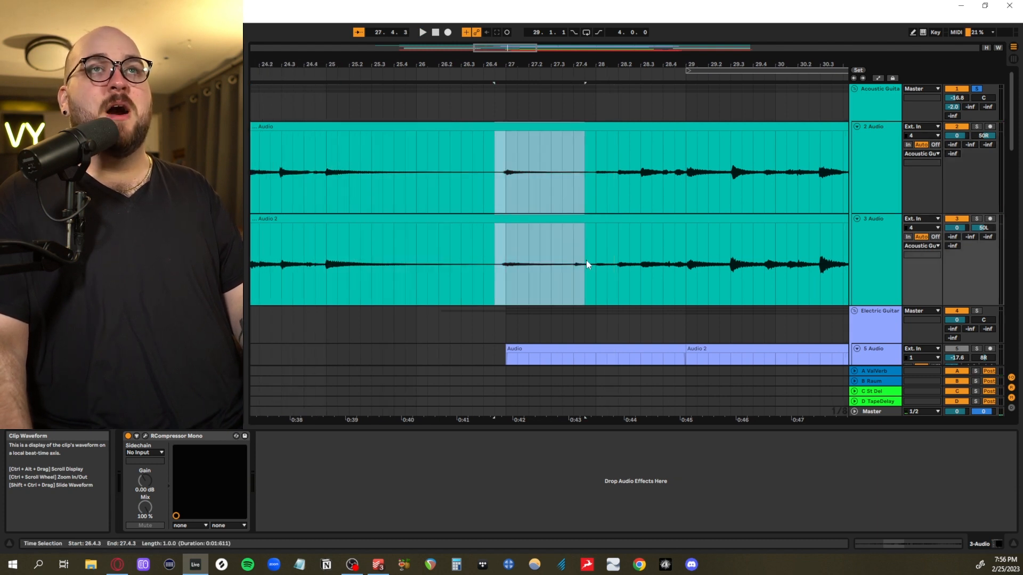
click(494, 179)
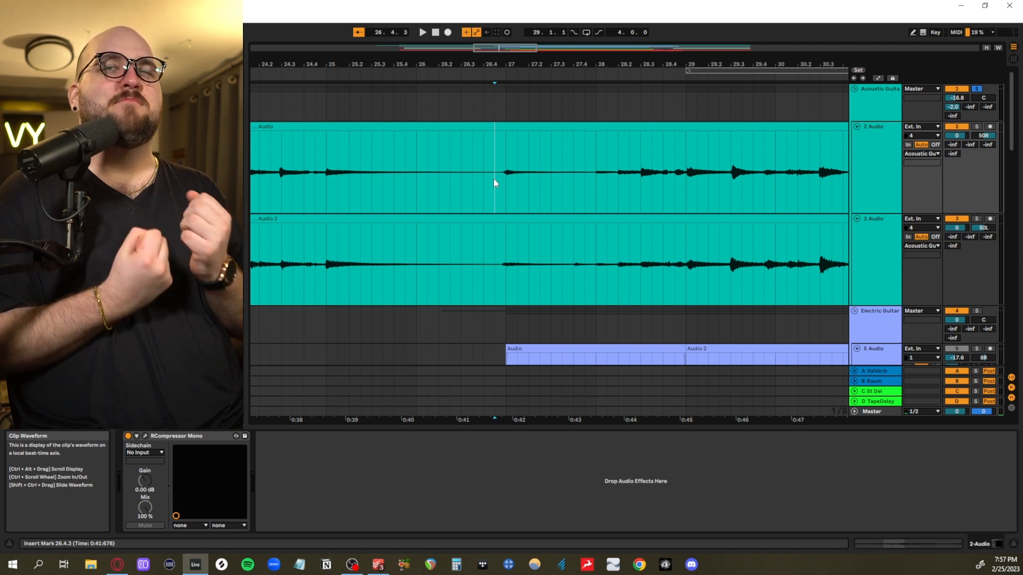
Select the opening section from 17.1.1 to 25.3.1 across both acoustic guitar tracks
scroll(362, 204, down, 4)
scroll(362, 203, left, 4)
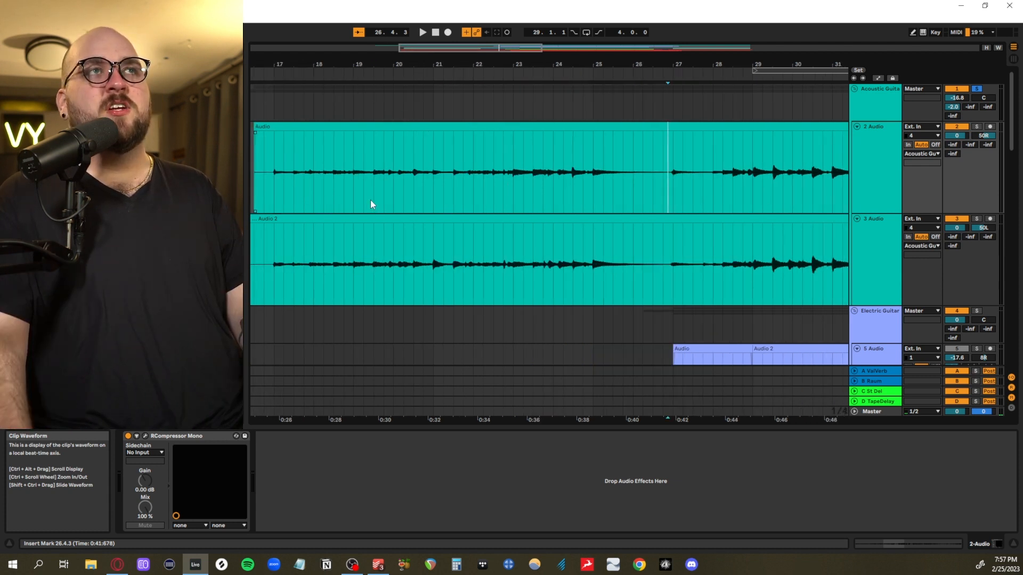
scroll(372, 205, left, 1)
drag(328, 188, 669, 258)
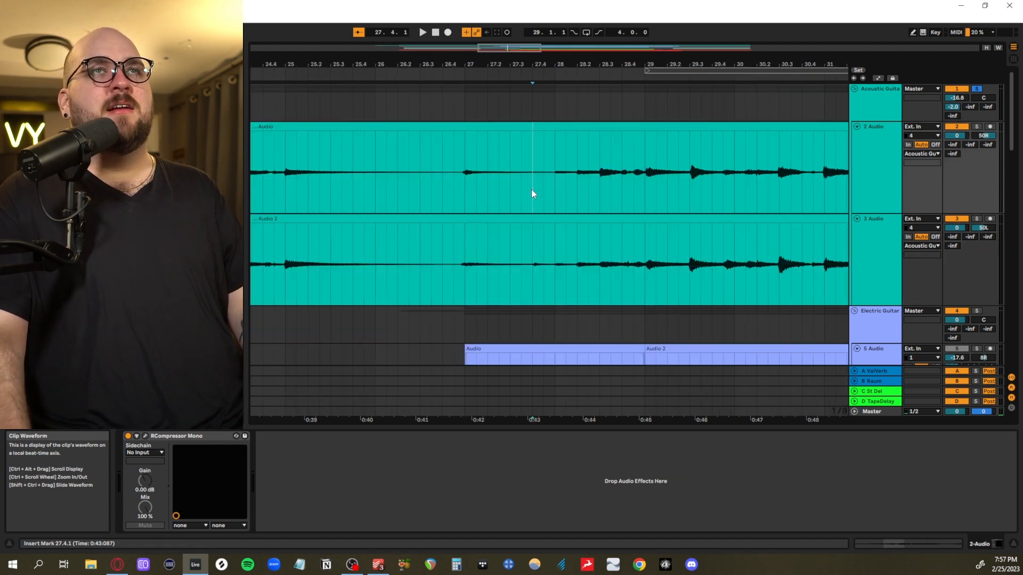
Play the acoustic guitars from 27.4.1 through the fuller section into bar 34
scroll(532, 190, right, 1)
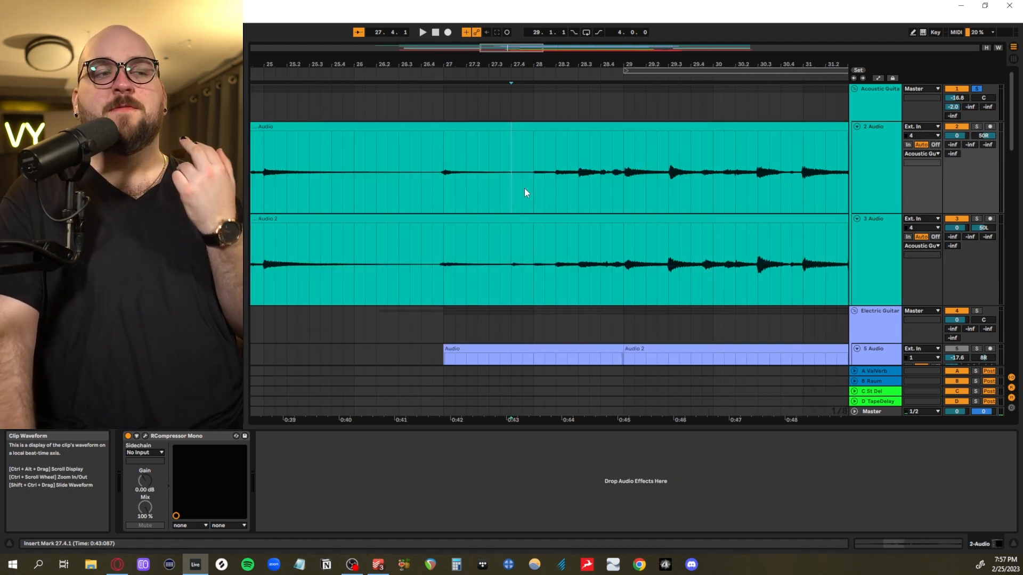
key(space)
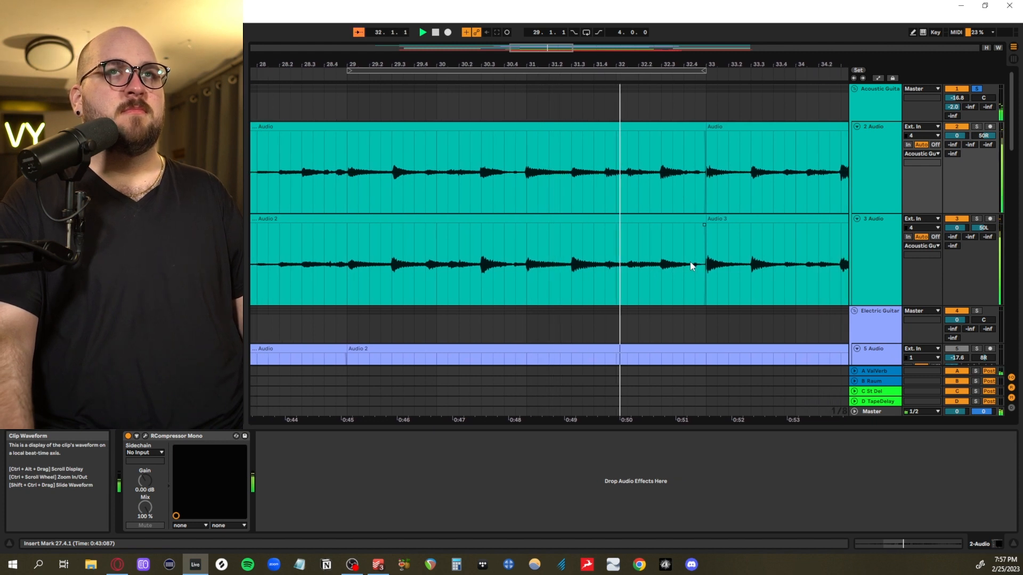
scroll(691, 265, up, 3)
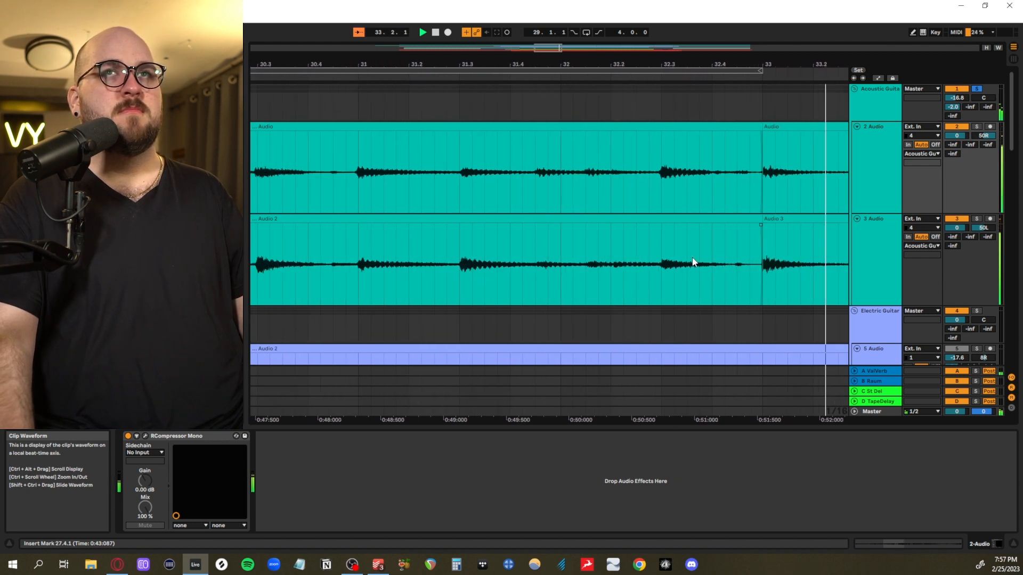
scroll(695, 262, down, 5)
key(space)
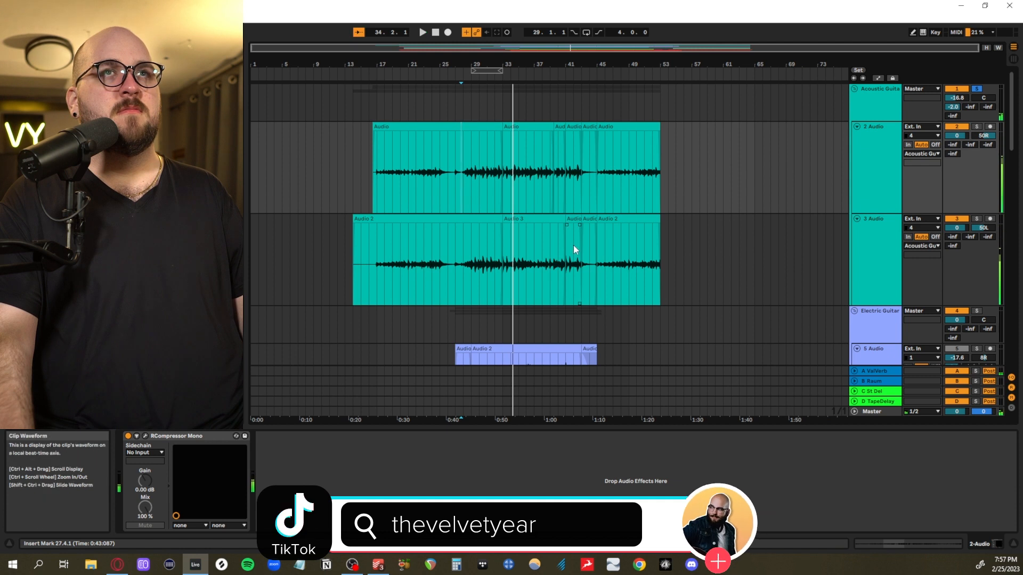
Select 29.3.1 to 36.4.1 across both acoustic guitar tracks, and play the ending from 41.1.1 into the last quiet section
scroll(469, 241, up, 5)
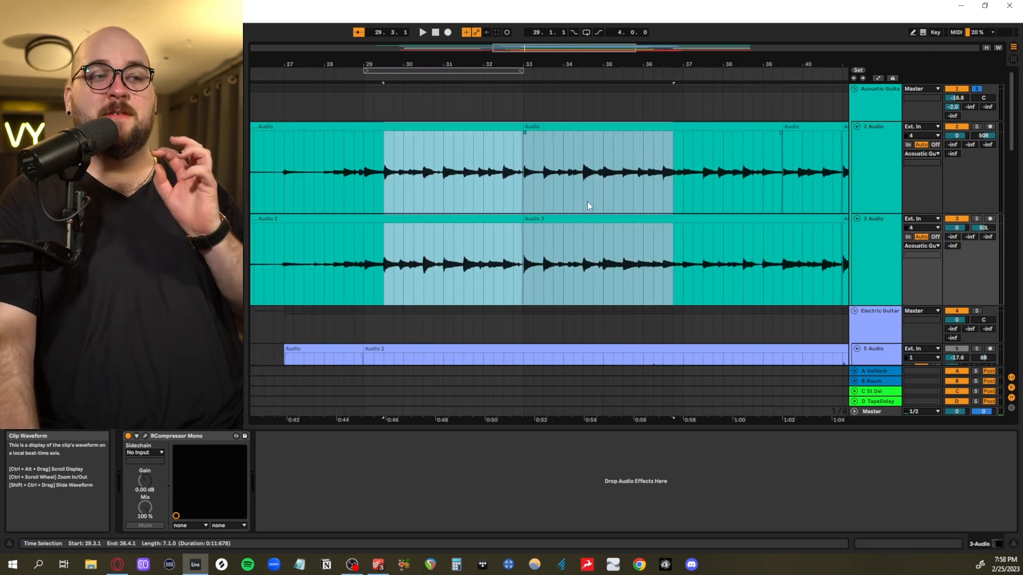
click(554, 203)
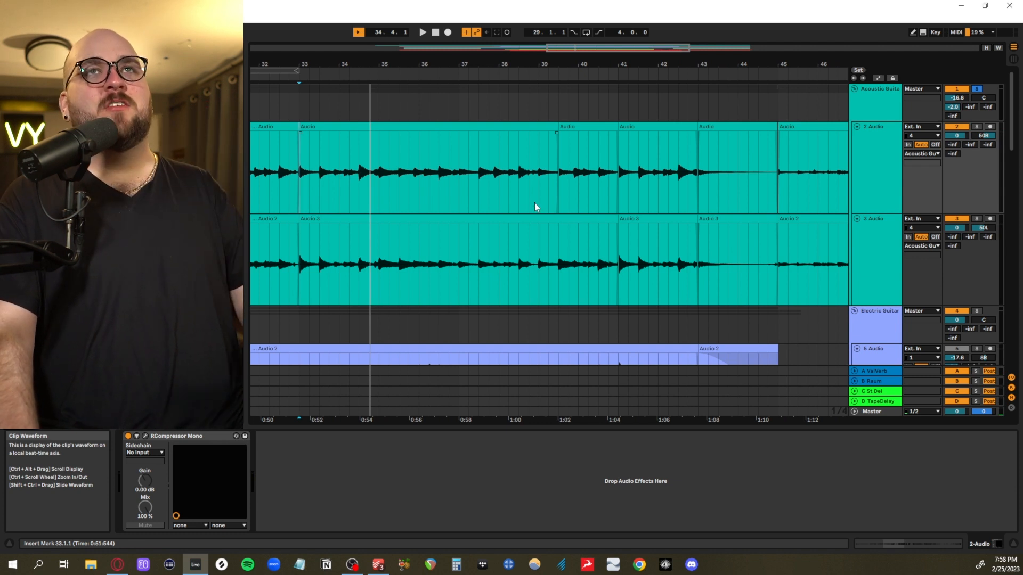
scroll(535, 202, left, 3)
scroll(535, 202, right, 7)
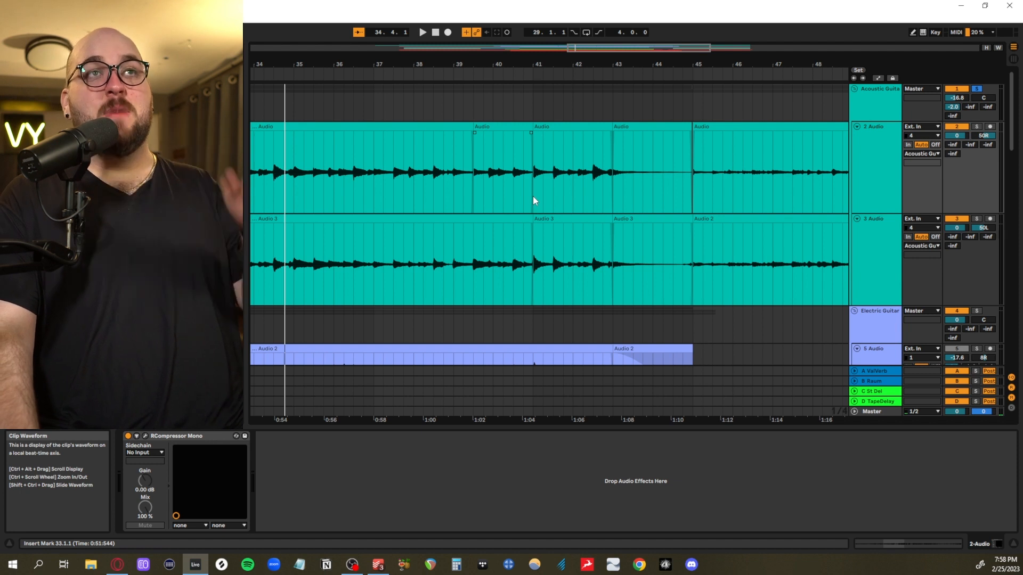
click(532, 196)
key(space)
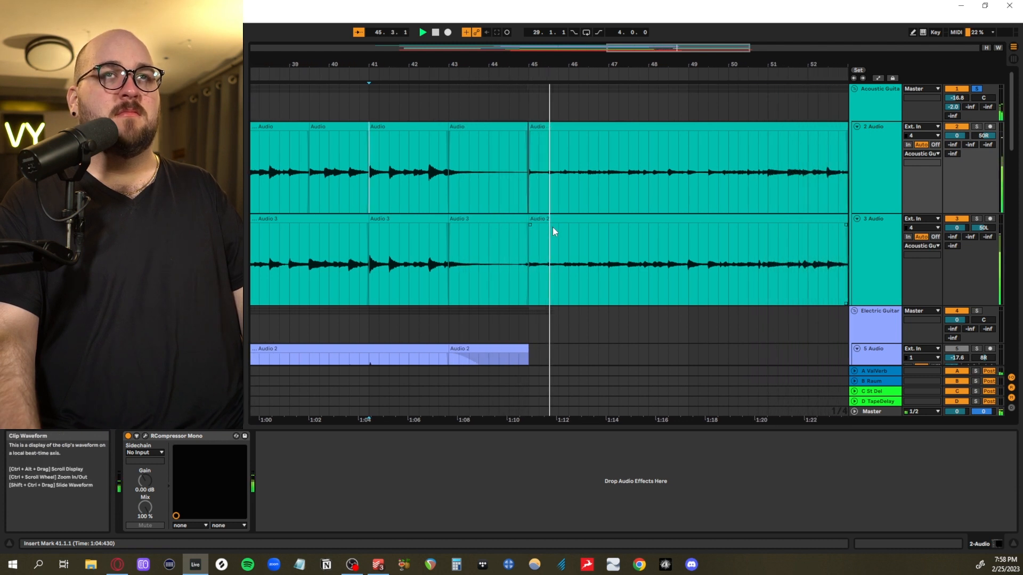
key(space)
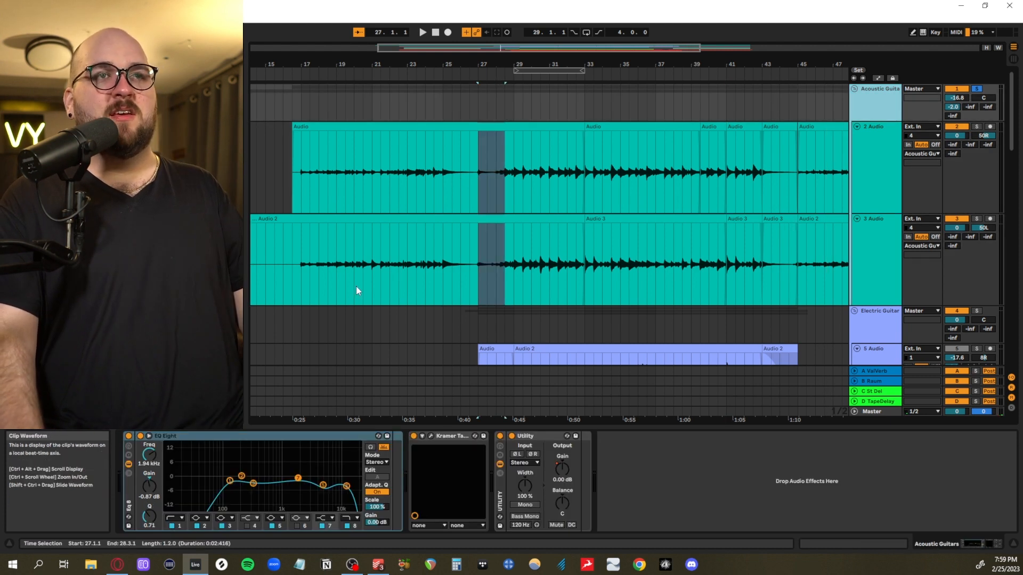
Select the span from 16.3.1 to 42.1.1 across both acoustic guitar tracks
scroll(364, 286, up, 3)
scroll(364, 286, down, 3)
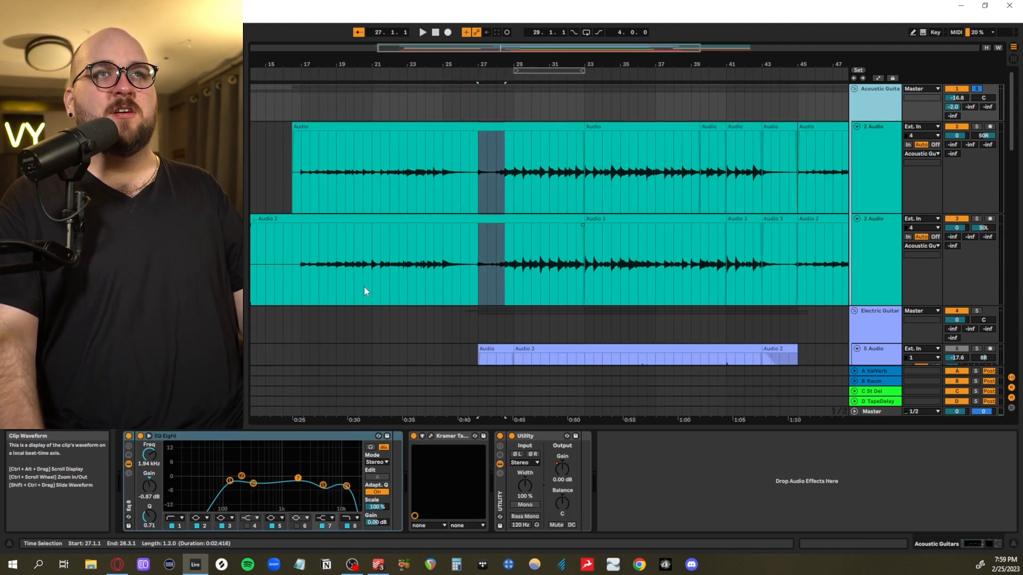
drag(298, 176, 744, 269)
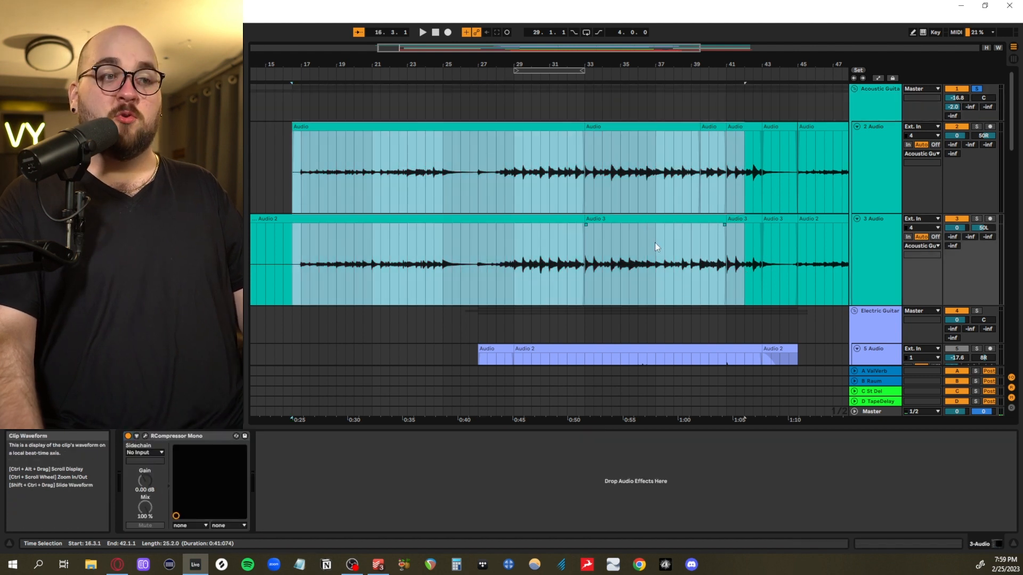
Open the Kramer Tape plug-in on the Acoustic Guitars group to view its settings, and close it
click(869, 171)
click(631, 94)
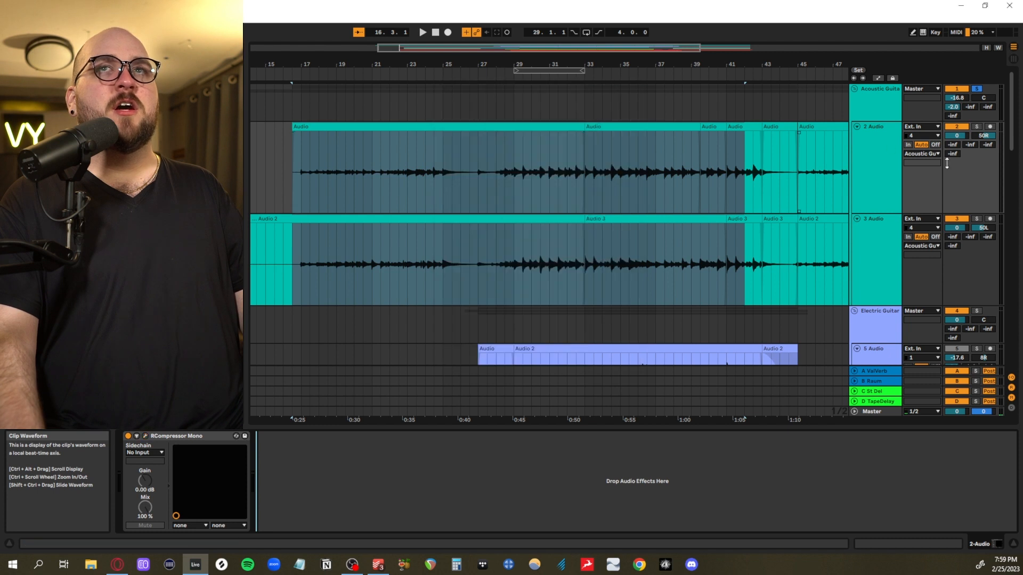
click(879, 112)
click(432, 438)
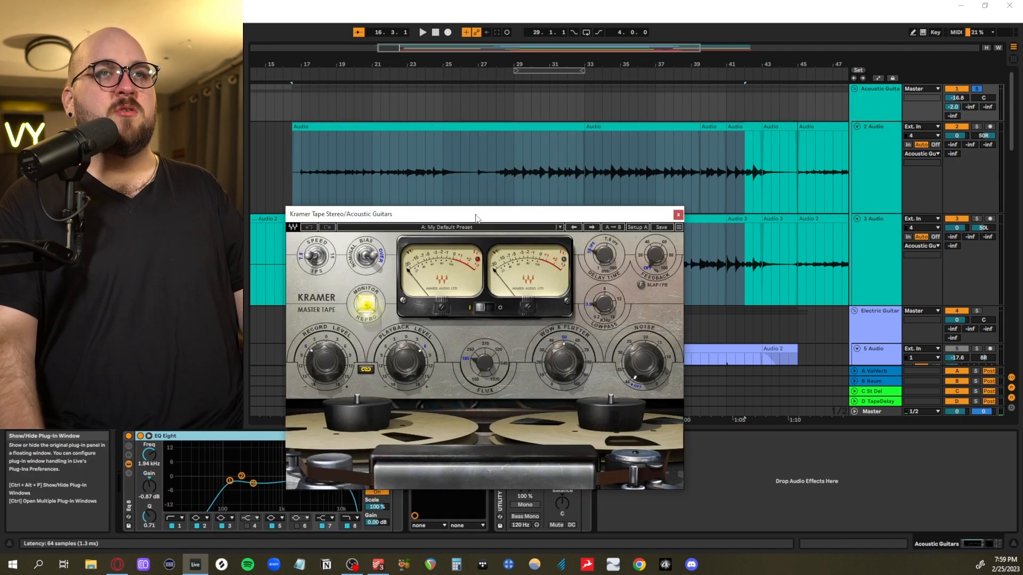
click(677, 216)
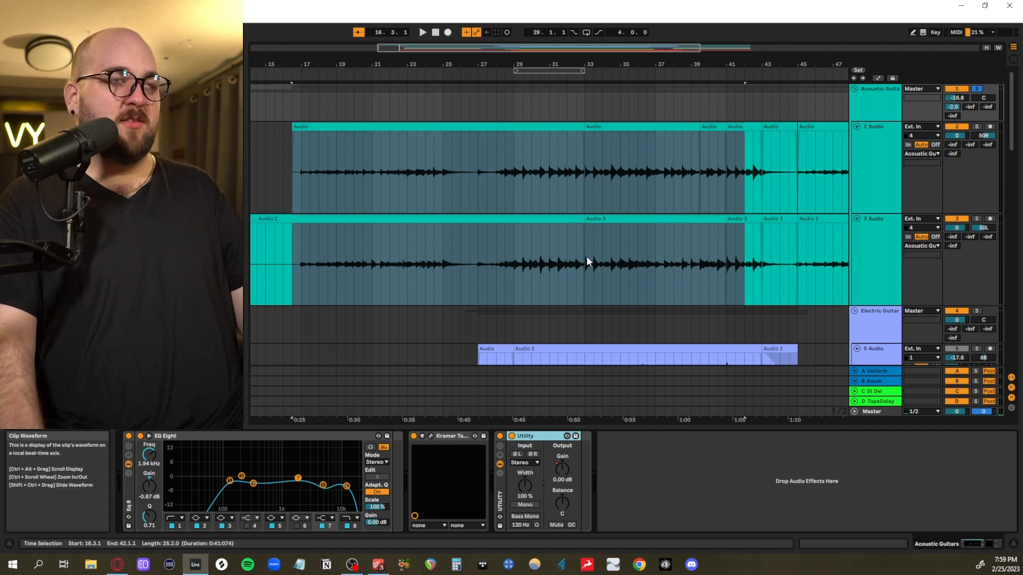
Show the automation lanes and select 28.1.1 to 44.1.1 on the Acoustic Guitars group's Utility Gain envelope
key(a)
click(504, 114)
drag(496, 98, 781, 96)
scroll(576, 399, down, 5)
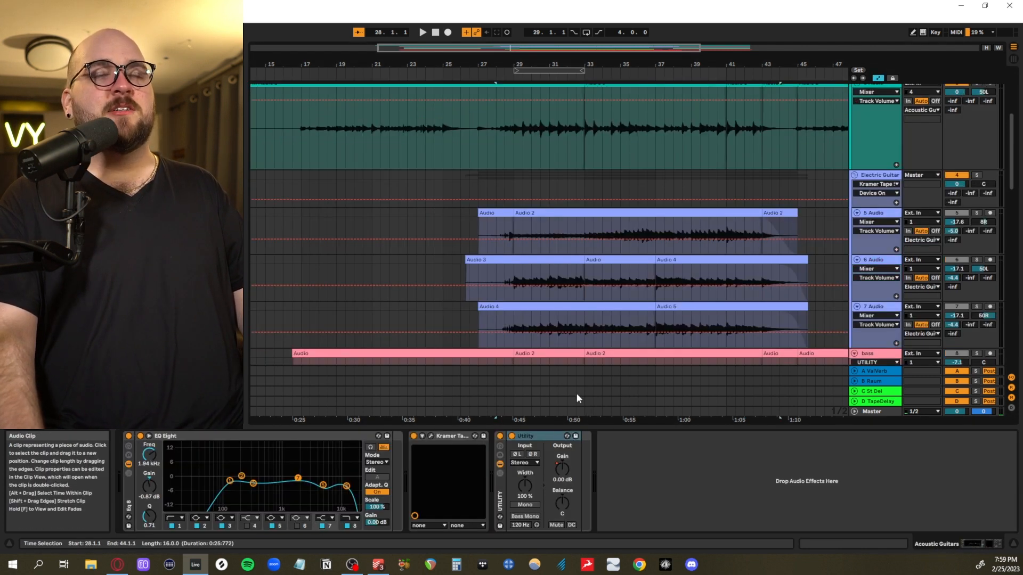
scroll(599, 327, up, 5)
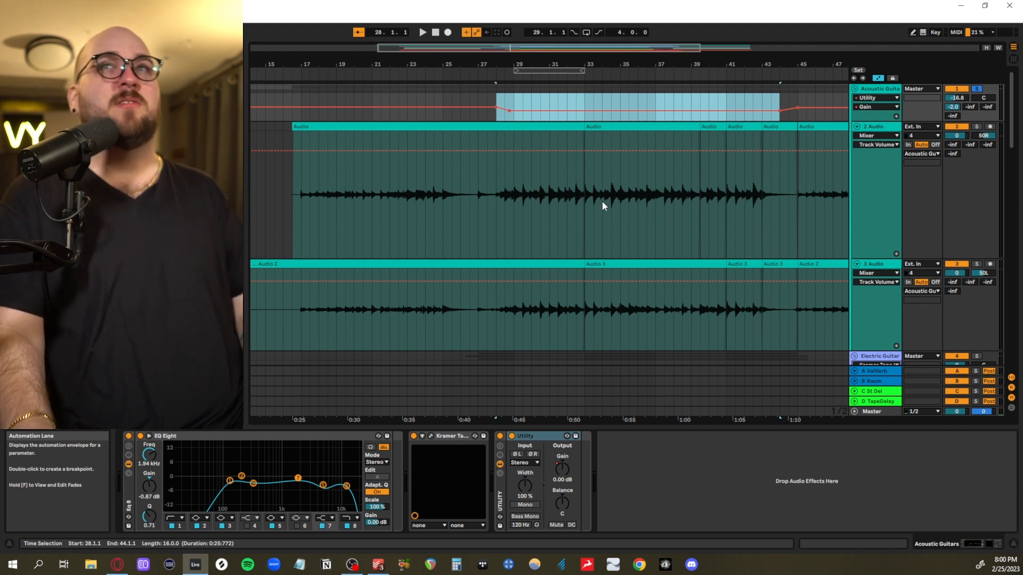
Solo the Electric Guitar group with automation hidden, and play its tracks from 27.3.1 past bar 30
scroll(602, 200, down, 5)
click(861, 189)
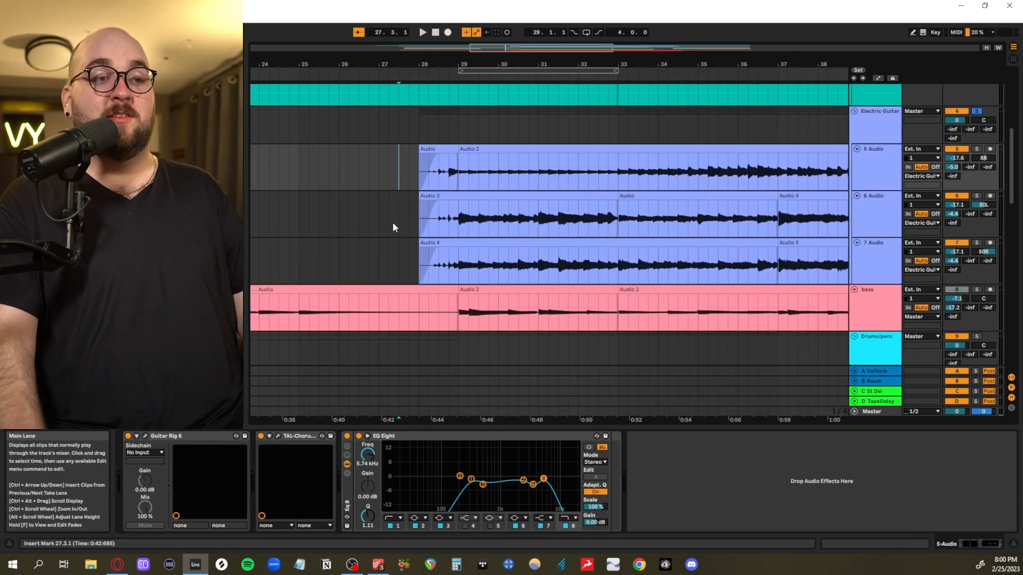
scroll(393, 225, up, 3)
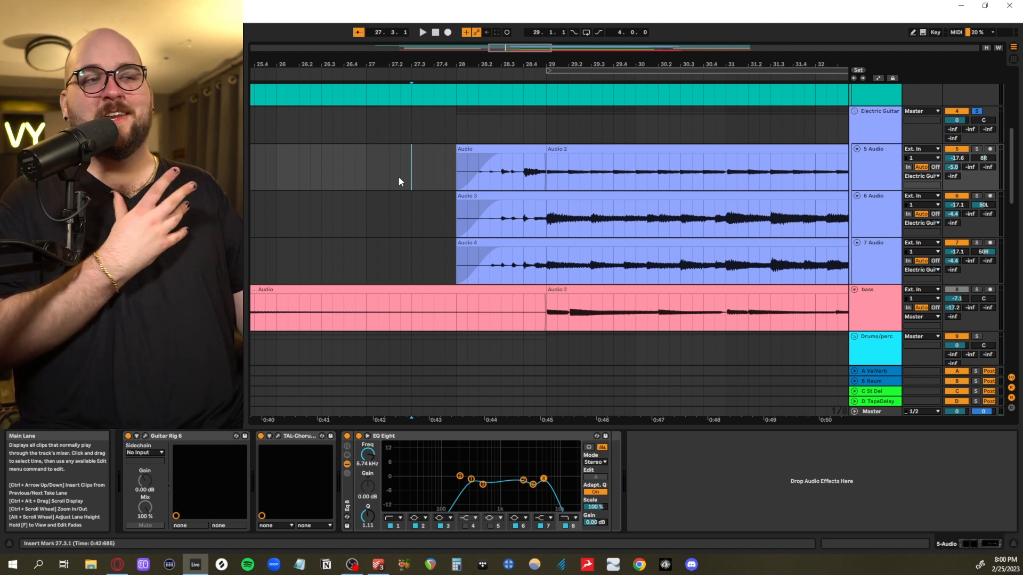
key(space)
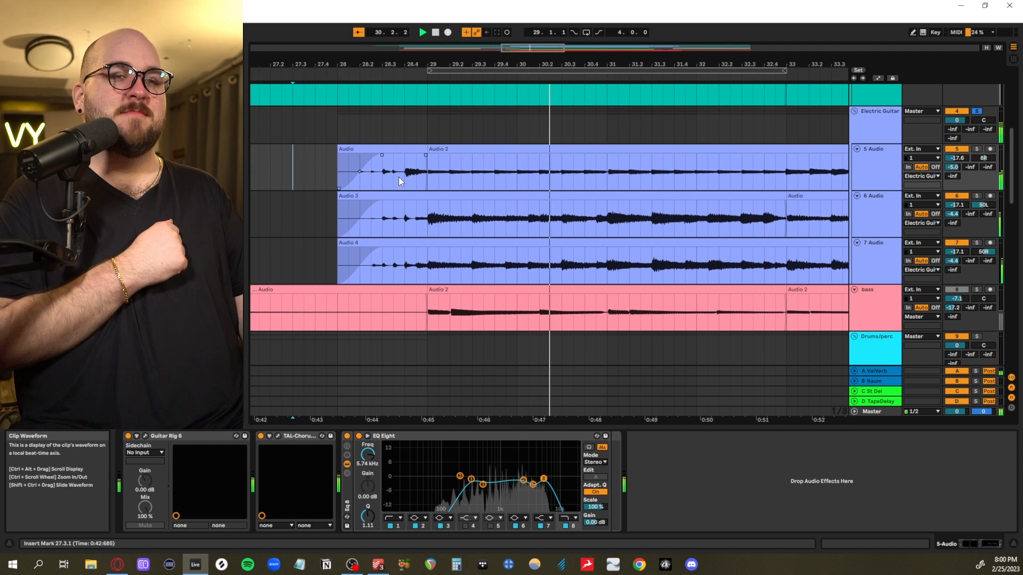
key(space)
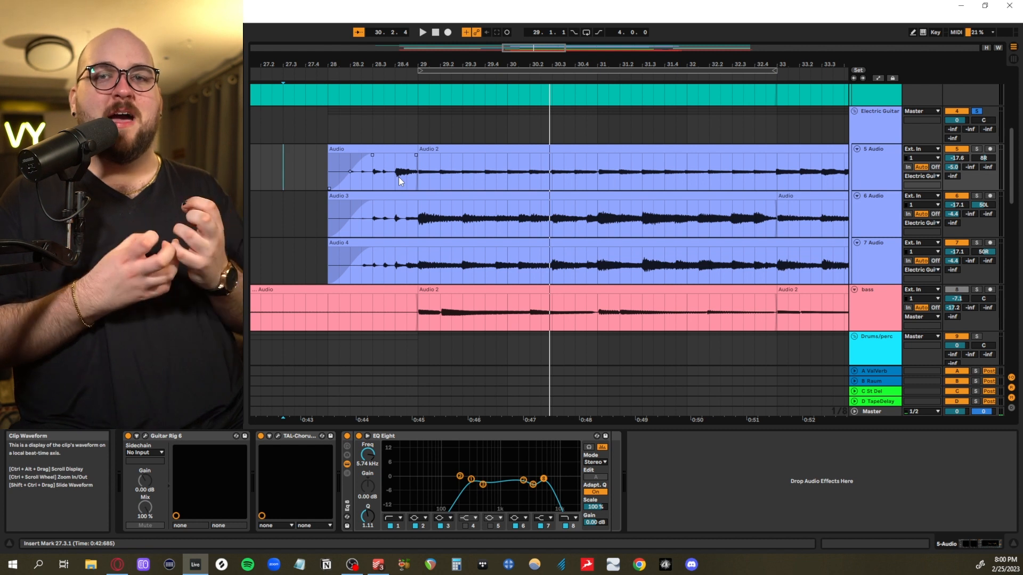
Select the span from 27.3.1 to 33.1.3 across the 6 Audio and 7 Audio electric guitar tracks
click(351, 189)
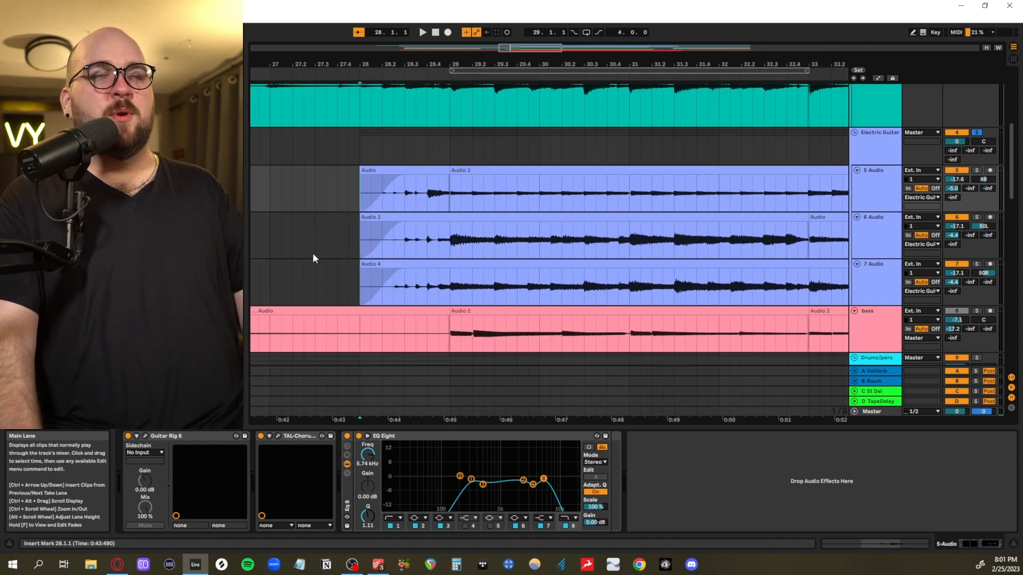
drag(315, 256, 614, 268)
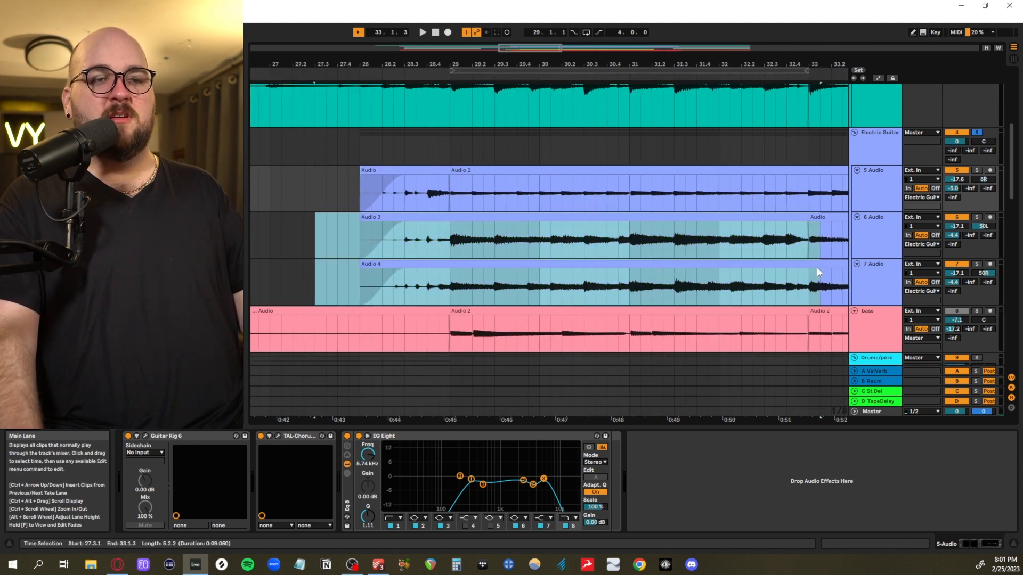
drag(816, 267, 818, 268)
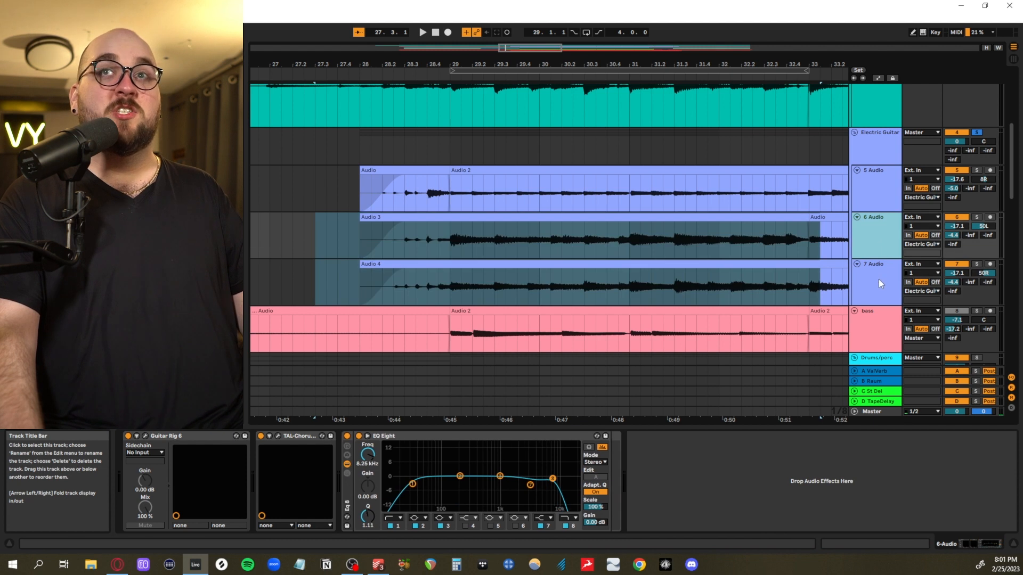
Solo the 6 Audio and 7 Audio tracks together and play them from 28.1.1 past bar 35
click(361, 239)
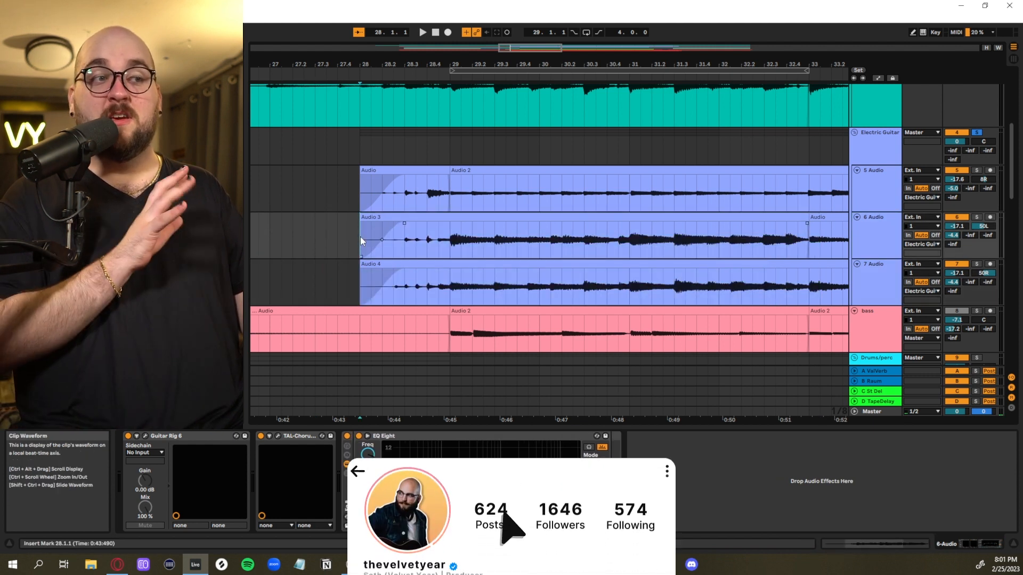
shift+click(877, 290)
click(977, 218)
key(space)
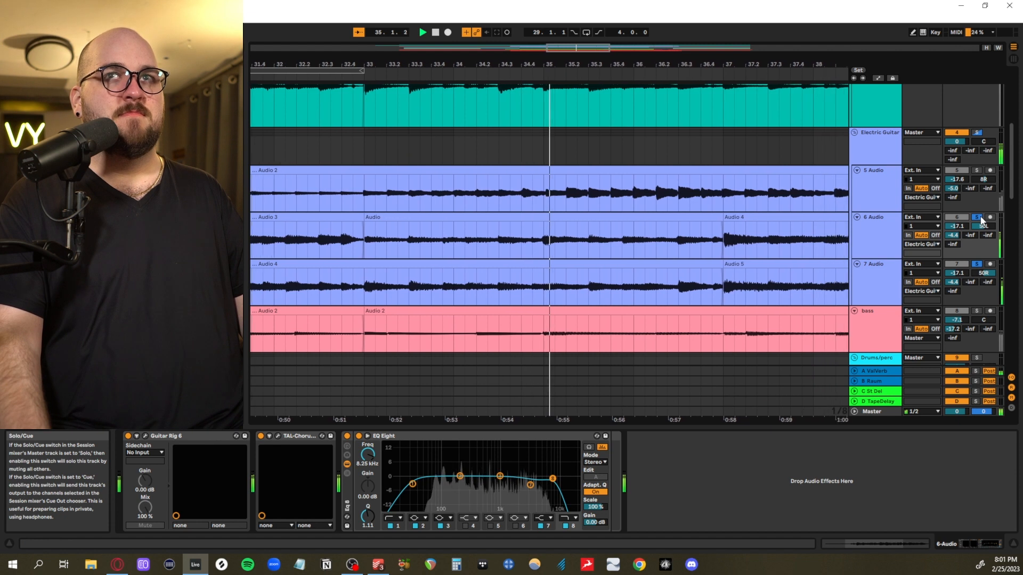
scroll(485, 405, left, 3)
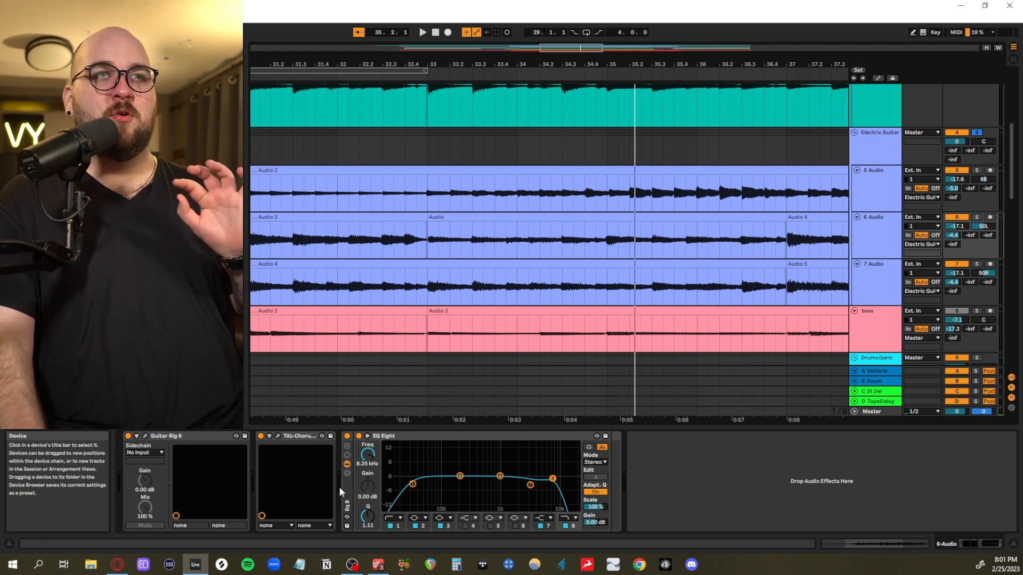
Examine the Guitar Rig 6 rack and the TAL-Chorus-LX settings on 6 Audio, and close both plug-ins
scroll(618, 268, left, 10)
click(145, 436)
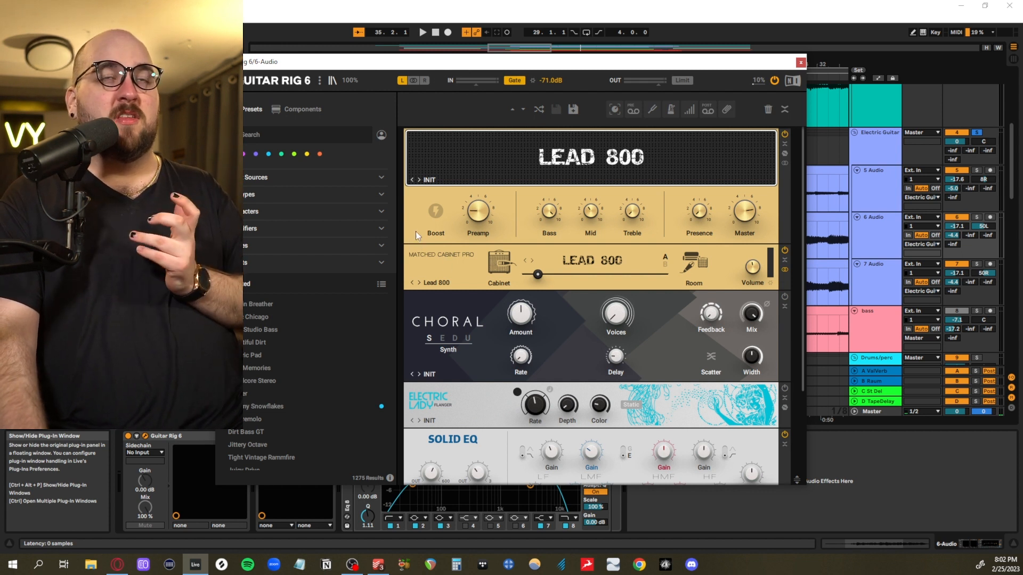
scroll(426, 235, down, 2)
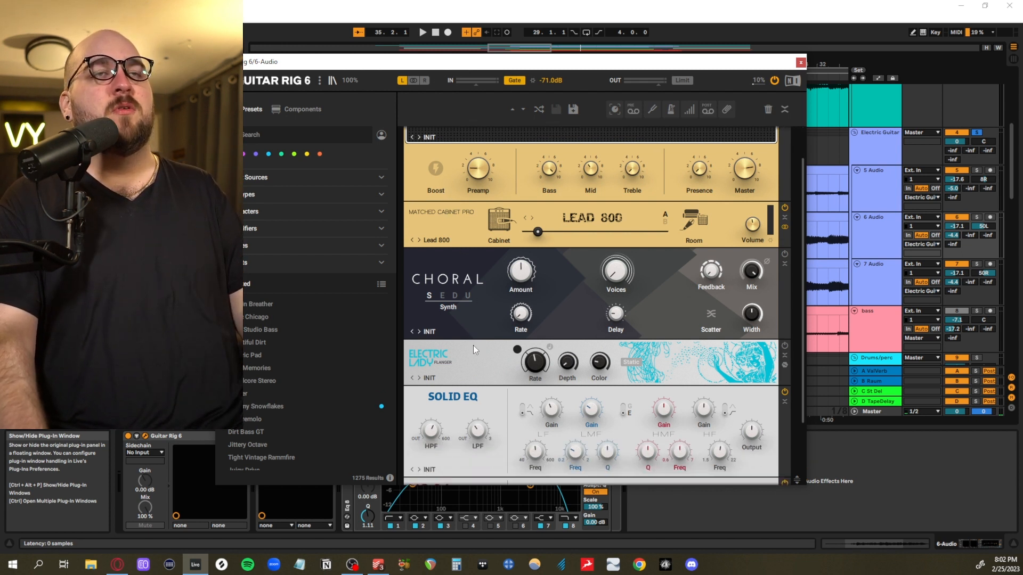
scroll(473, 345, down, 4)
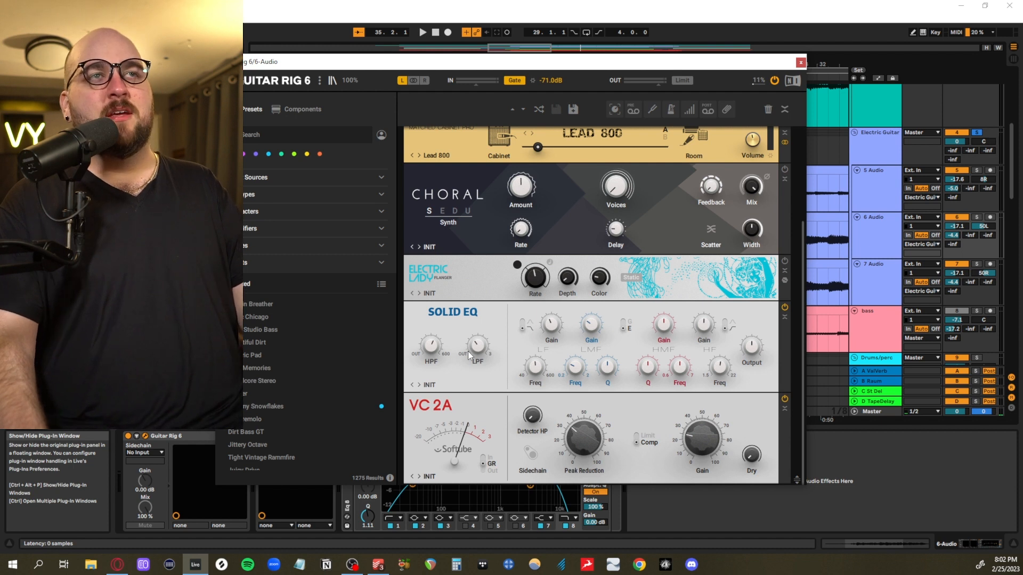
scroll(612, 162, up, 5)
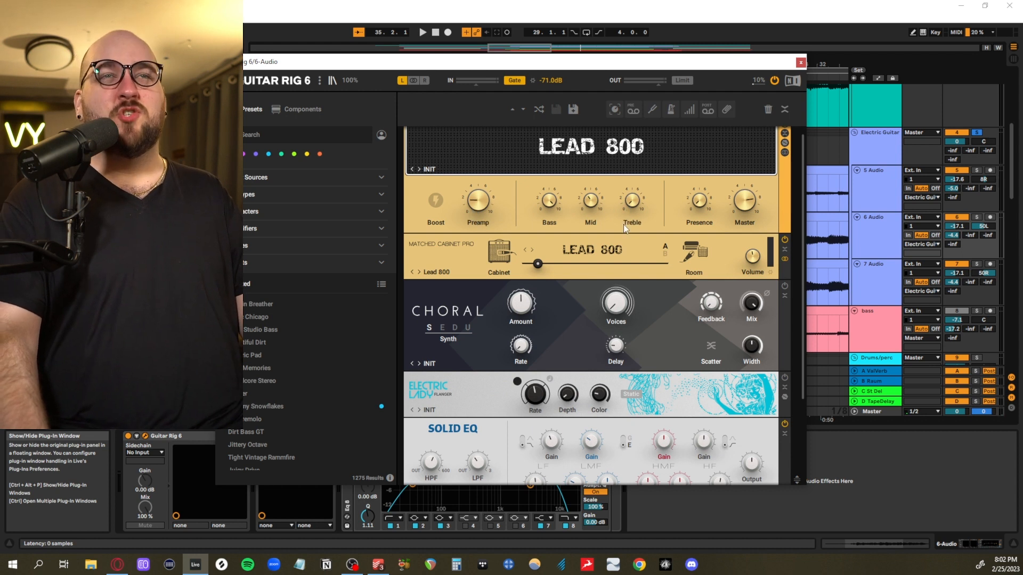
scroll(660, 318, down, 2)
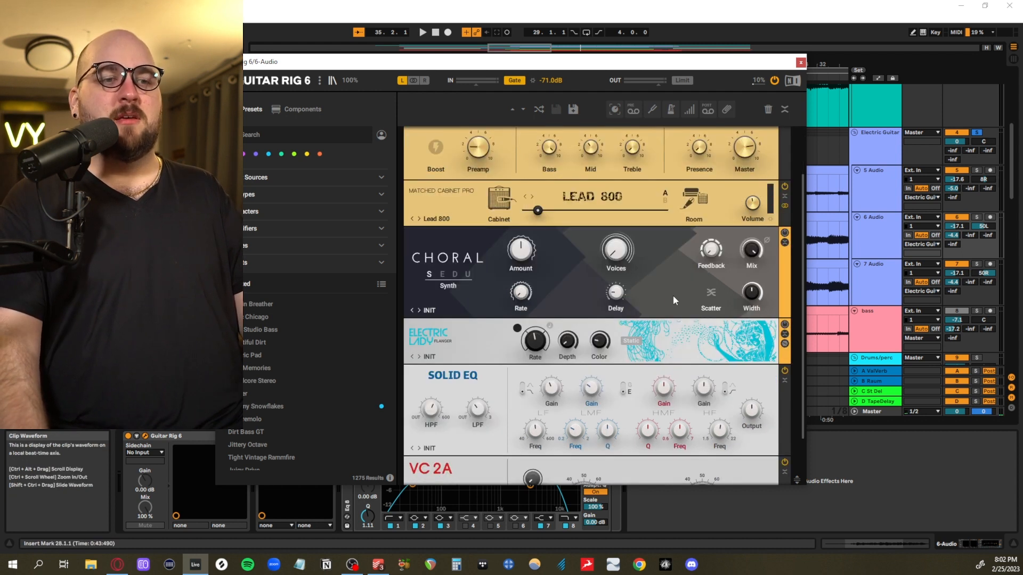
scroll(632, 290, up, 3)
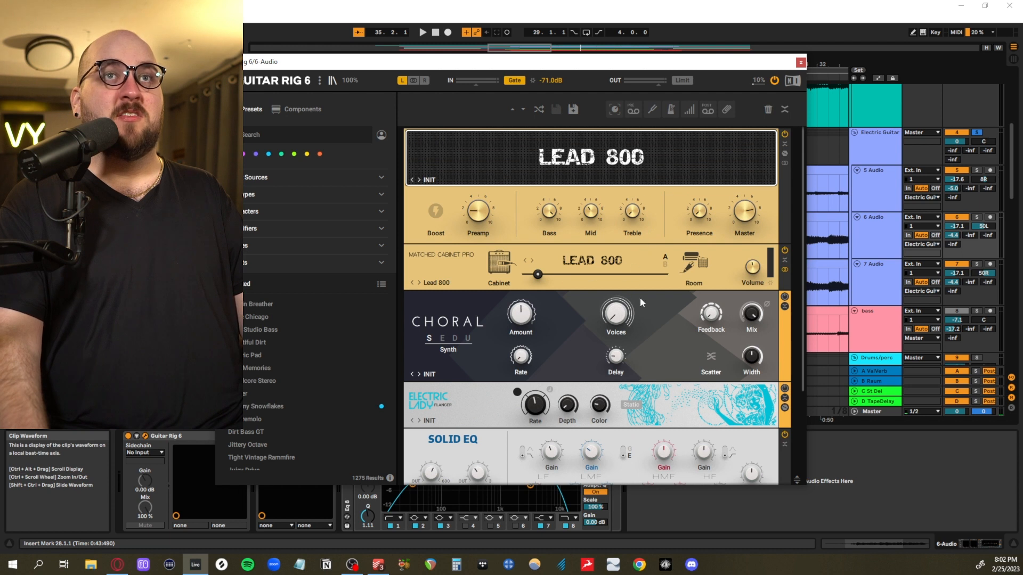
scroll(641, 302, down, 5)
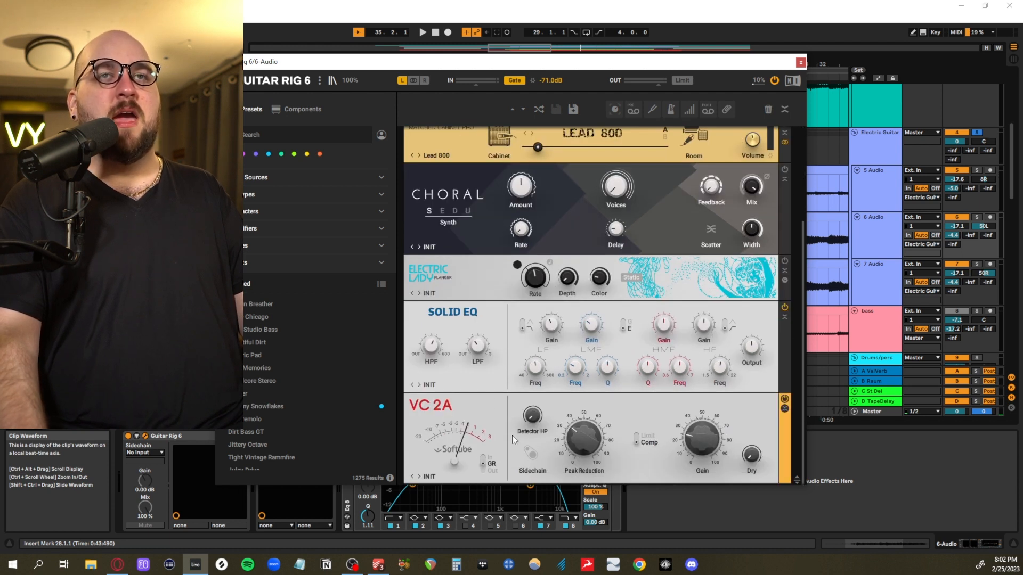
click(800, 62)
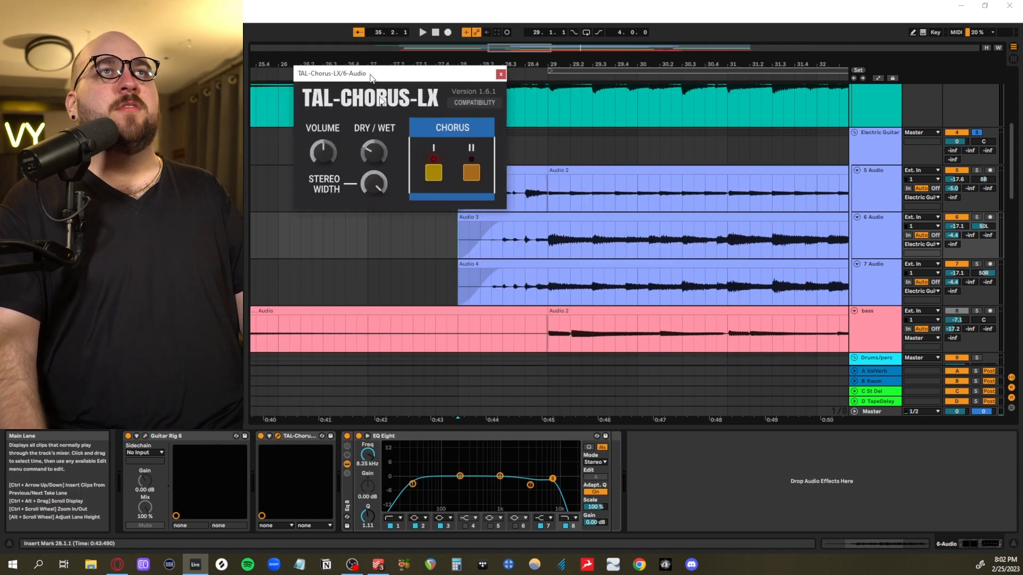
drag(368, 75, 511, 319)
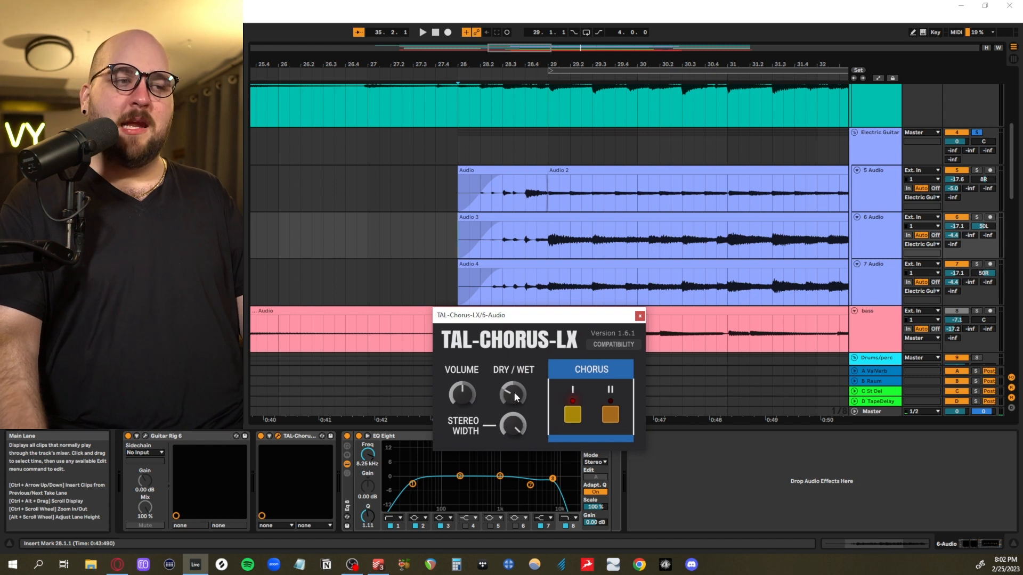
click(639, 317)
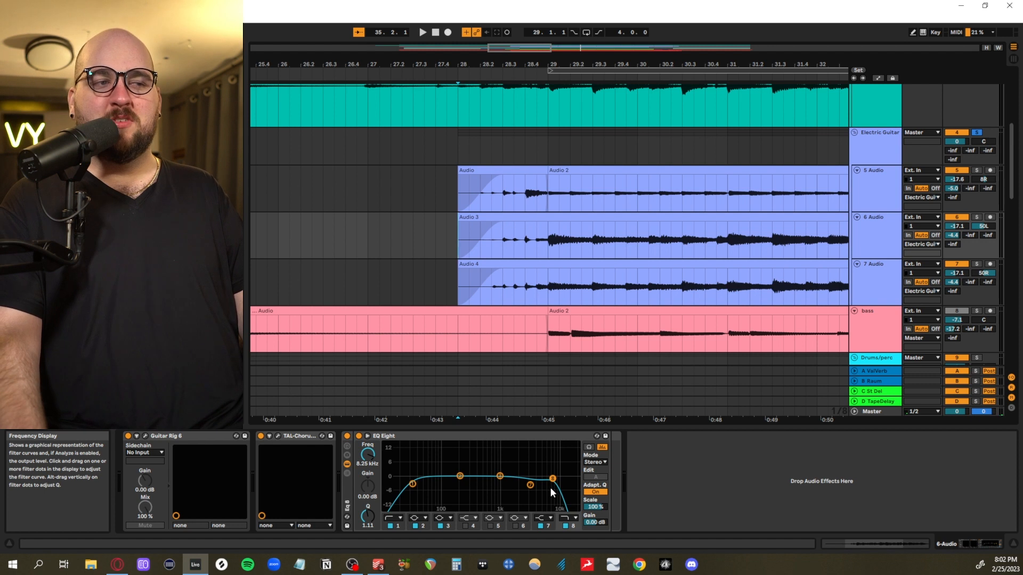
Solo 6 Audio and 7 Audio, and zoom in on the span from 28.1.3 to 31.3.1 across both tracks
click(880, 267)
click(977, 217)
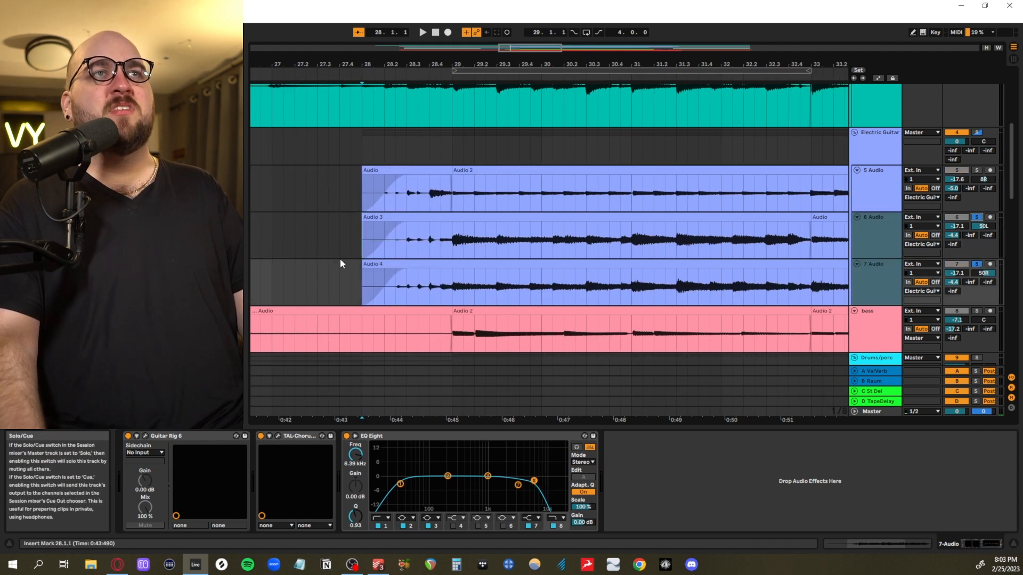
drag(369, 237, 679, 266)
key(z)
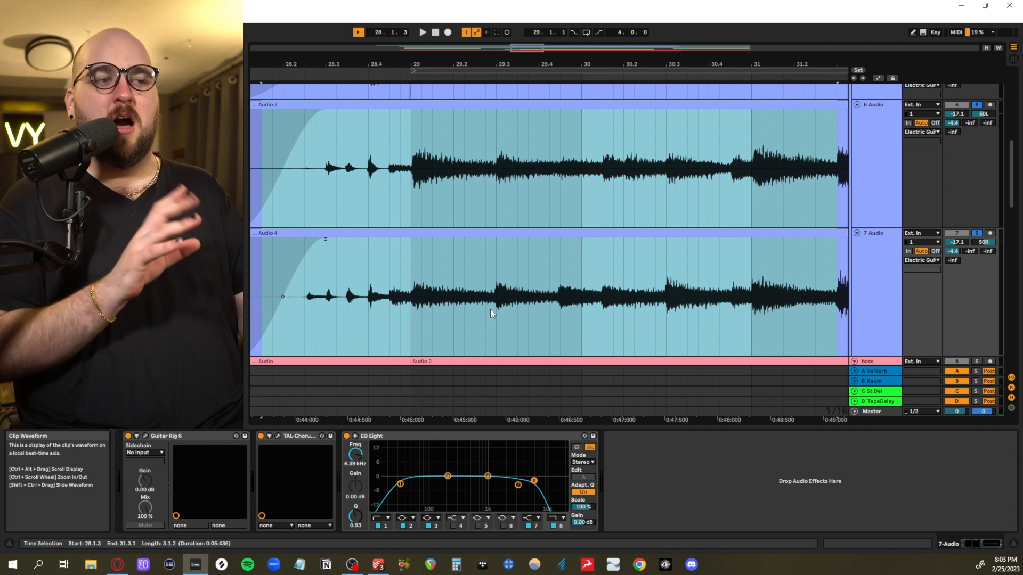
Play the soloed 6 Audio and 7 Audio tracks from 28.1.1 into bar 30 to compare the two takes
scroll(344, 181, left, 3)
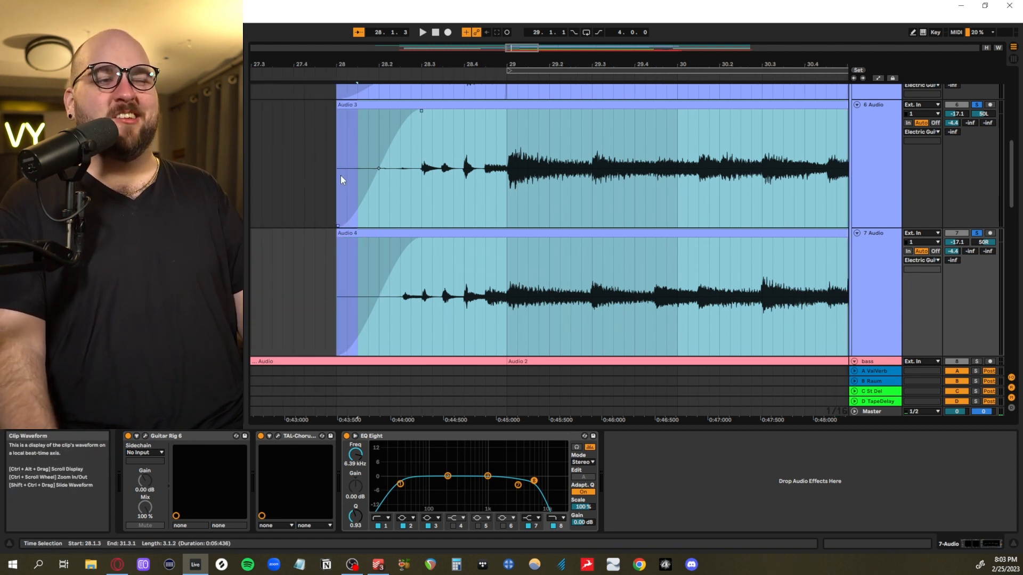
click(340, 175)
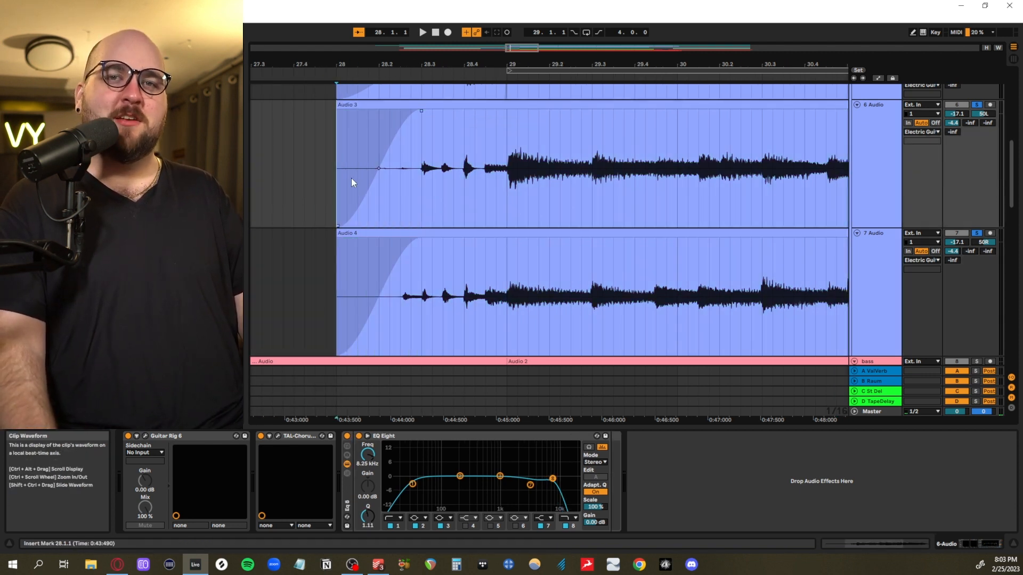
key(space)
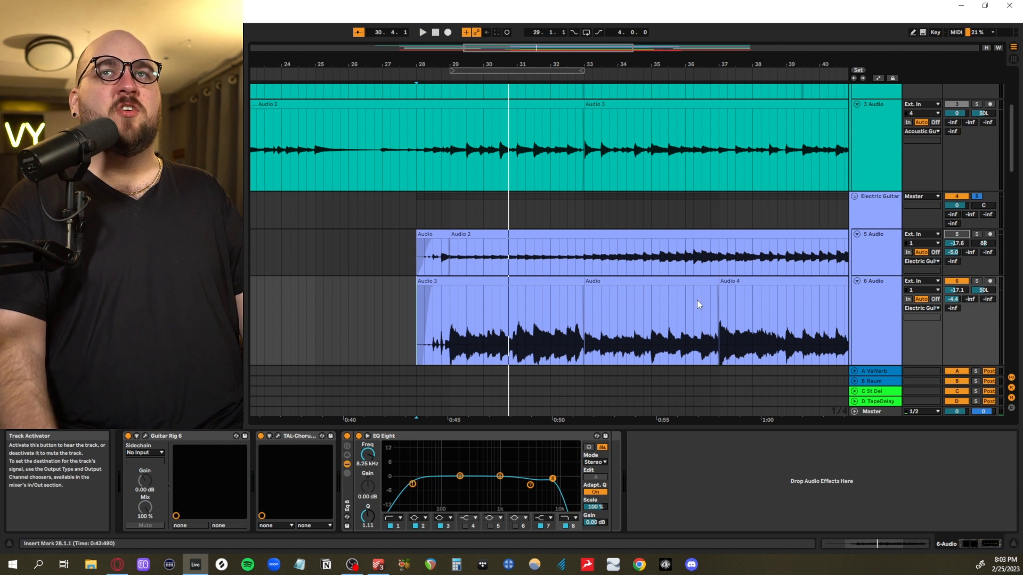
Hide the device view and play the soloed Acoustic Guitars and Electric Guitar groups together from 24.4.1 past bar 32
click(1014, 544)
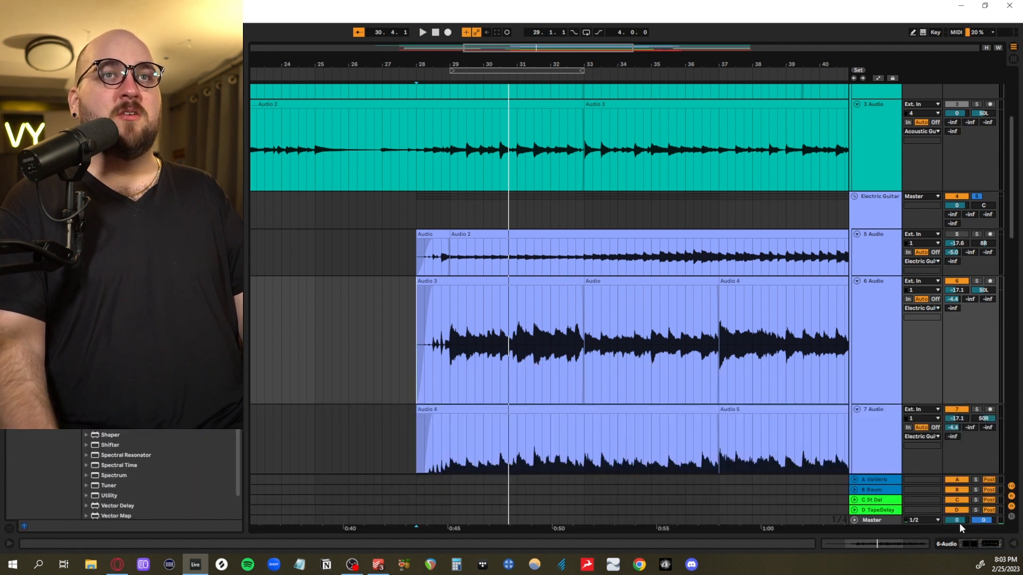
click(311, 195)
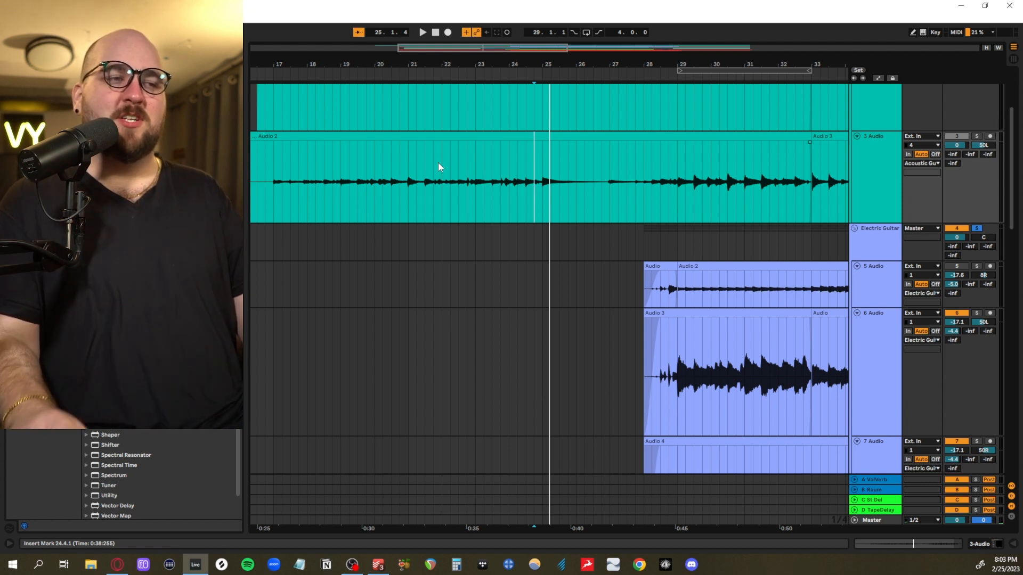
key(space)
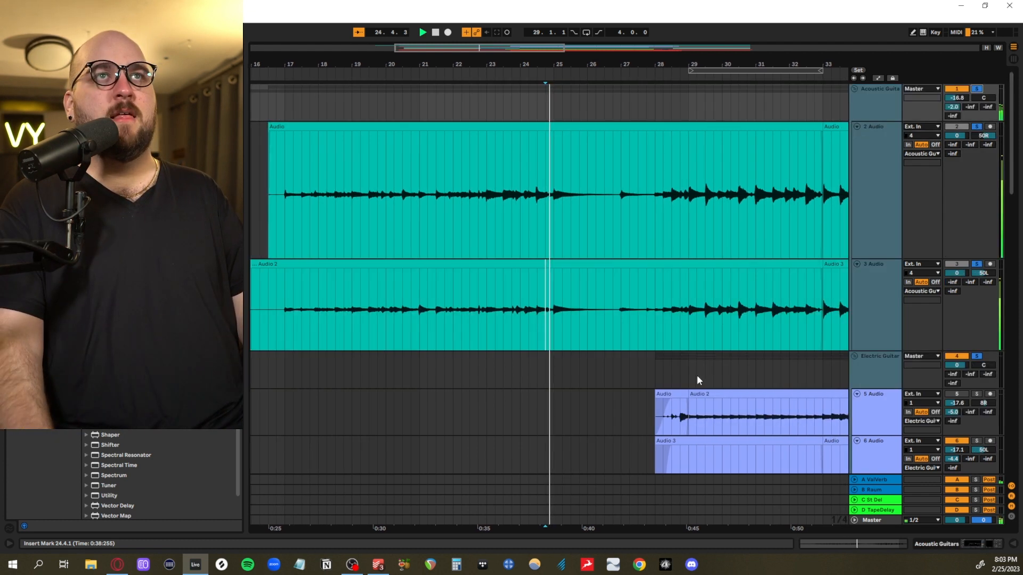
scroll(472, 367, down, 3)
scroll(473, 372, down, 2)
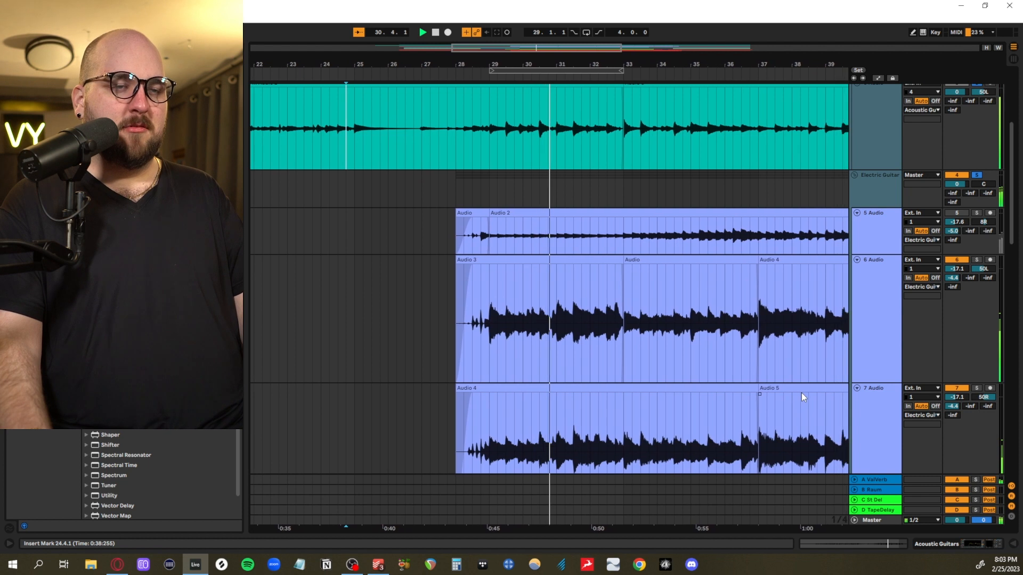
scroll(788, 346, up, 3)
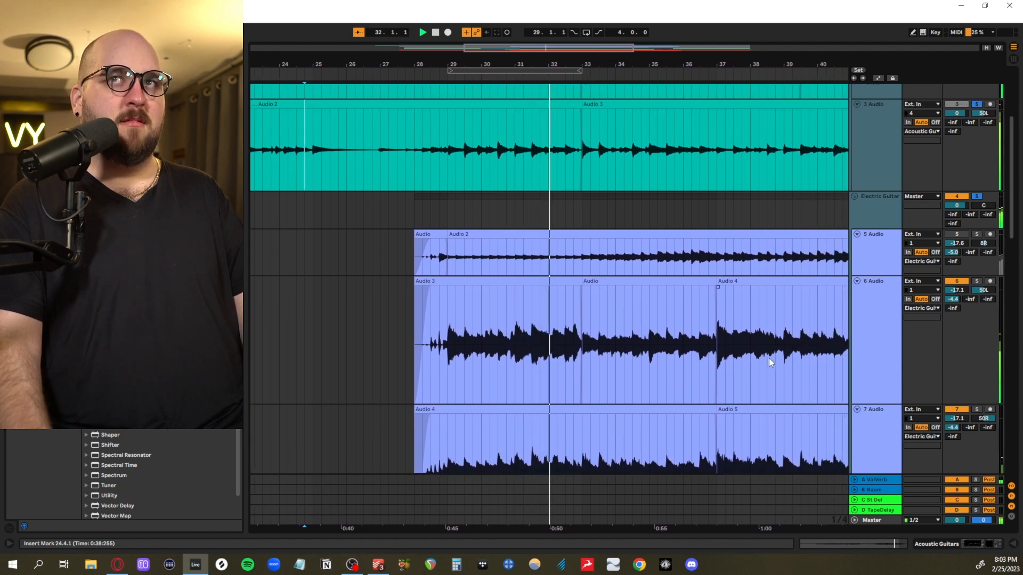
Solo the 5 Audio track in the Electric Guitar group and play it from 28.4.3 past bar 31
click(874, 304)
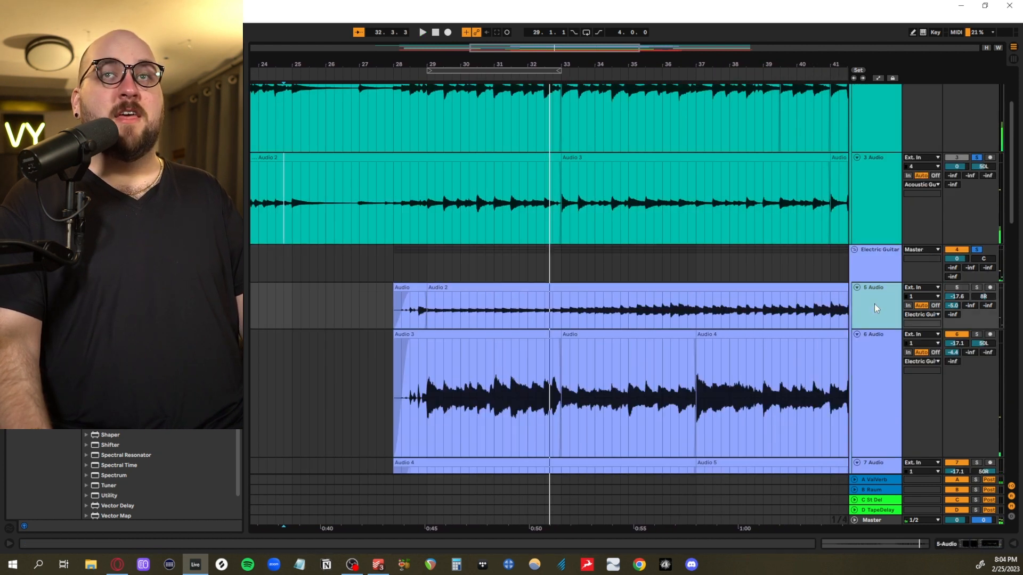
click(958, 288)
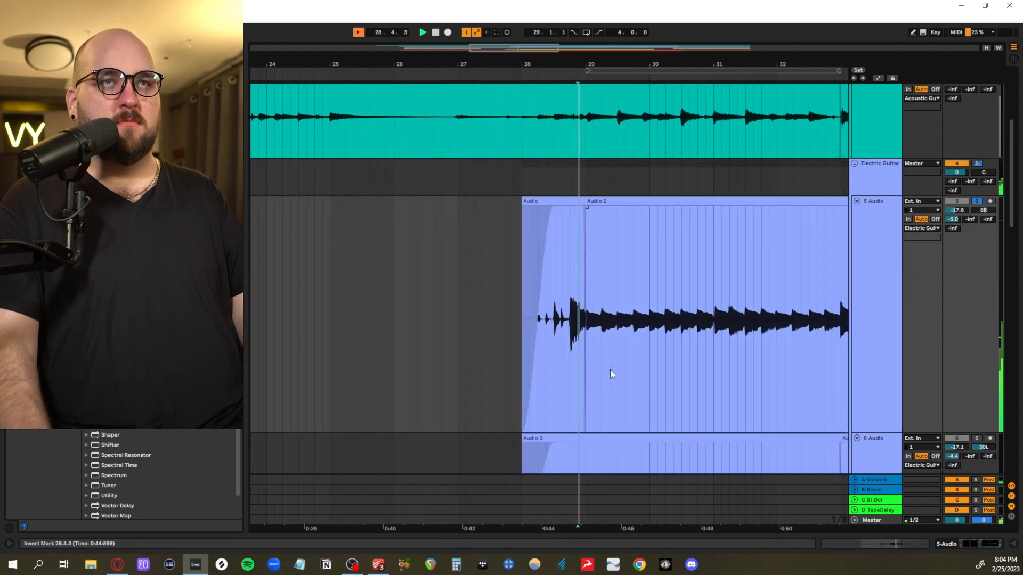
scroll(610, 370, up, 5)
scroll(609, 369, right, 3)
scroll(608, 371, down, 1)
scroll(608, 371, down, 5)
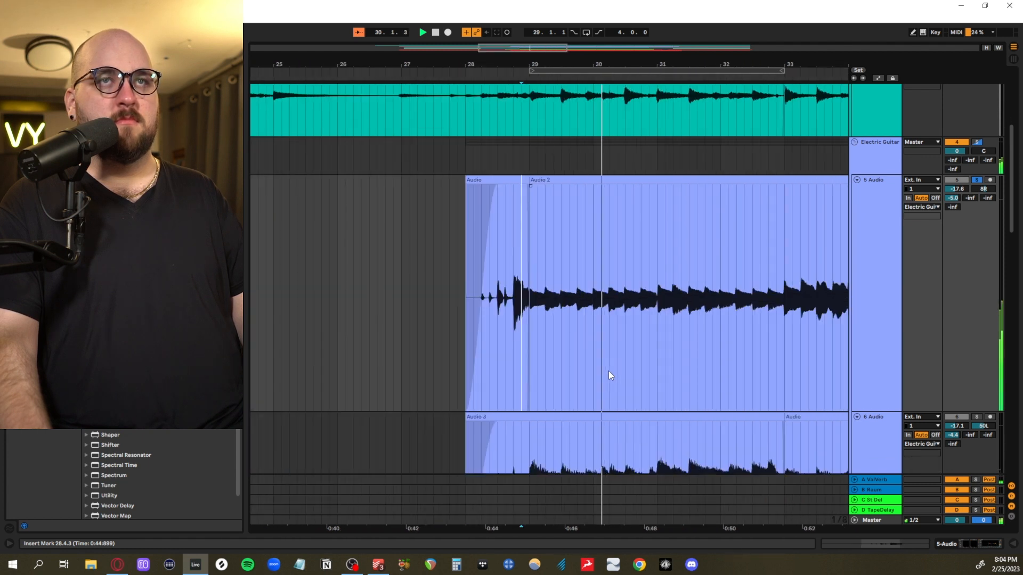
scroll(609, 370, right, 5)
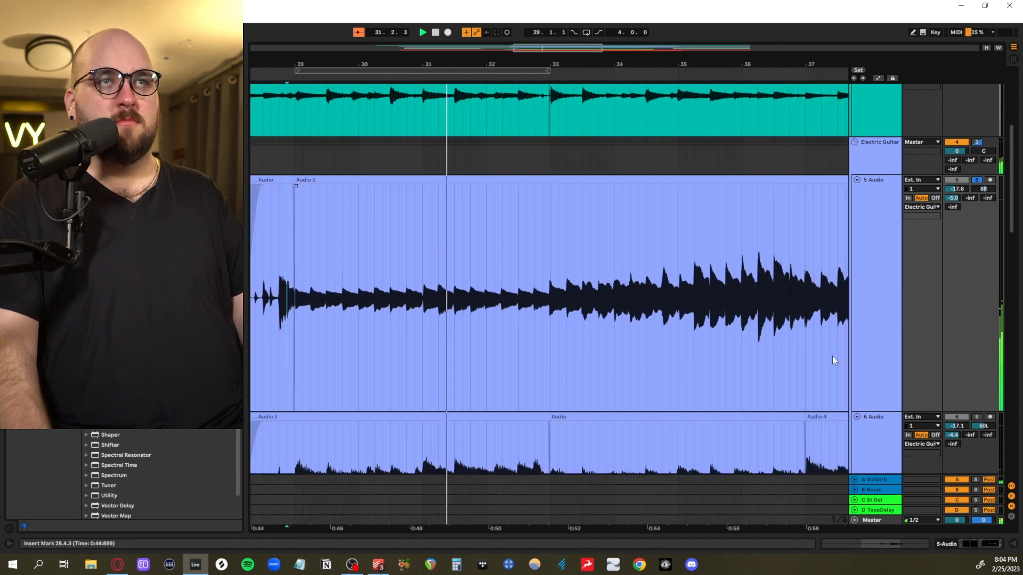
Show the device chain of 5 Audio, examine its Guitar Rig 6 rack and TAL-Chorus-LX settings, and close both plug-ins
click(1014, 543)
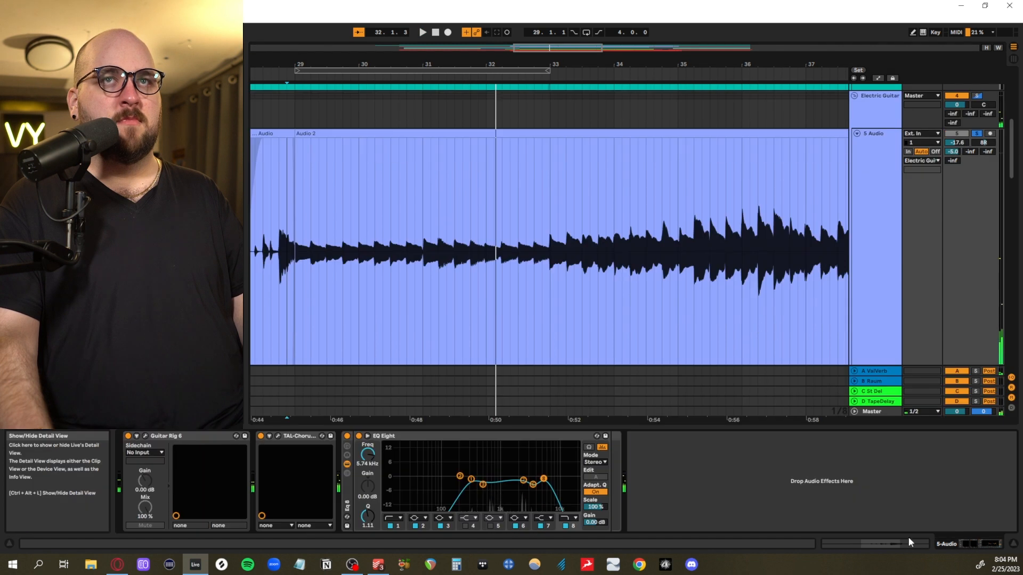
click(146, 437)
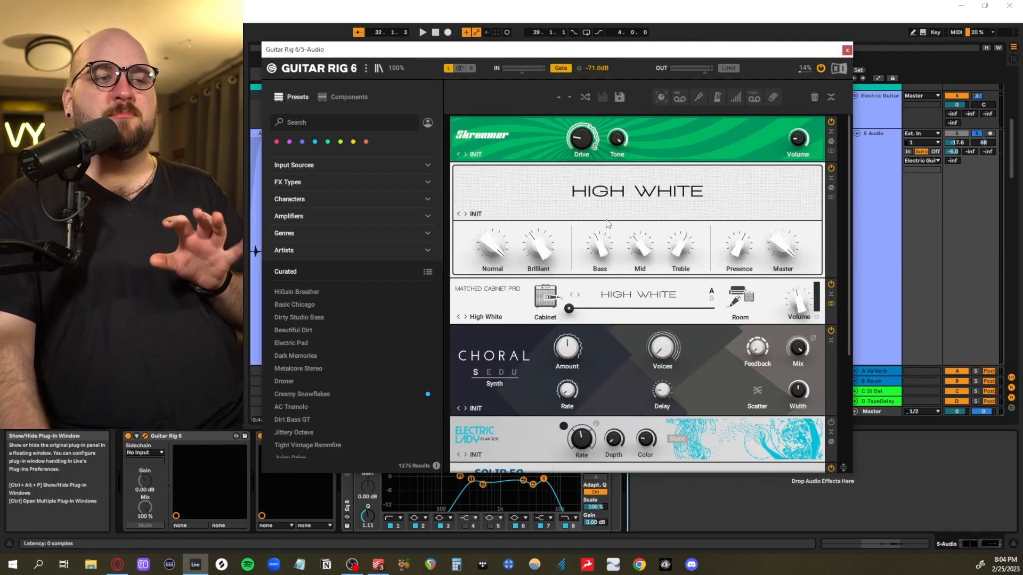
scroll(571, 287, down, 3)
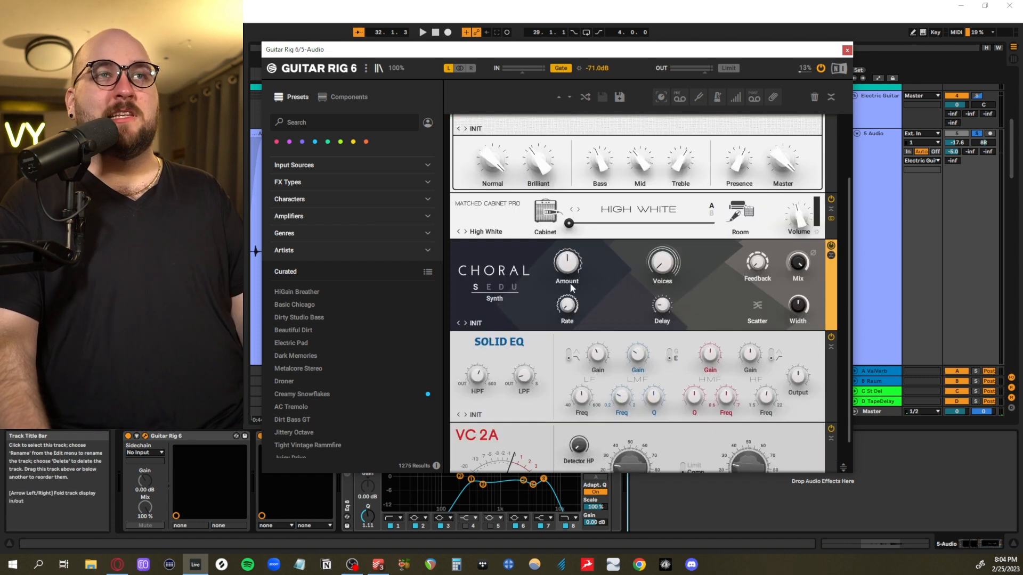
scroll(553, 397, down, 2)
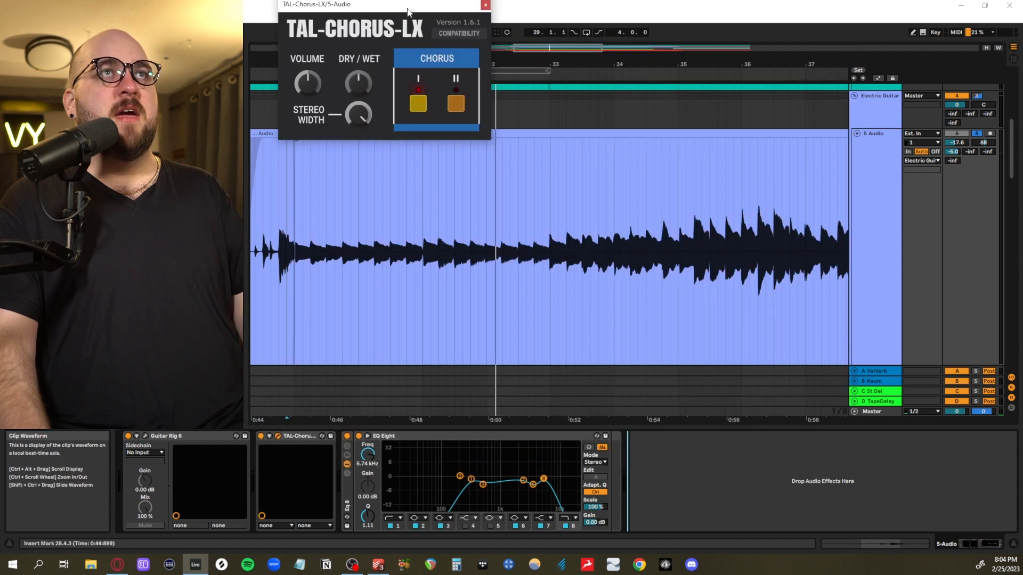
drag(407, 8, 579, 315)
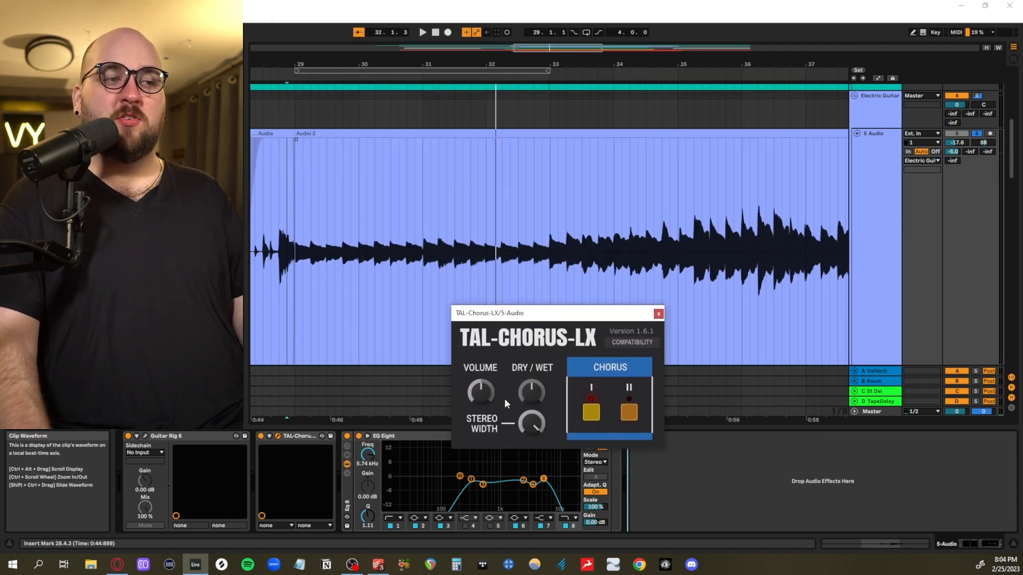
click(659, 314)
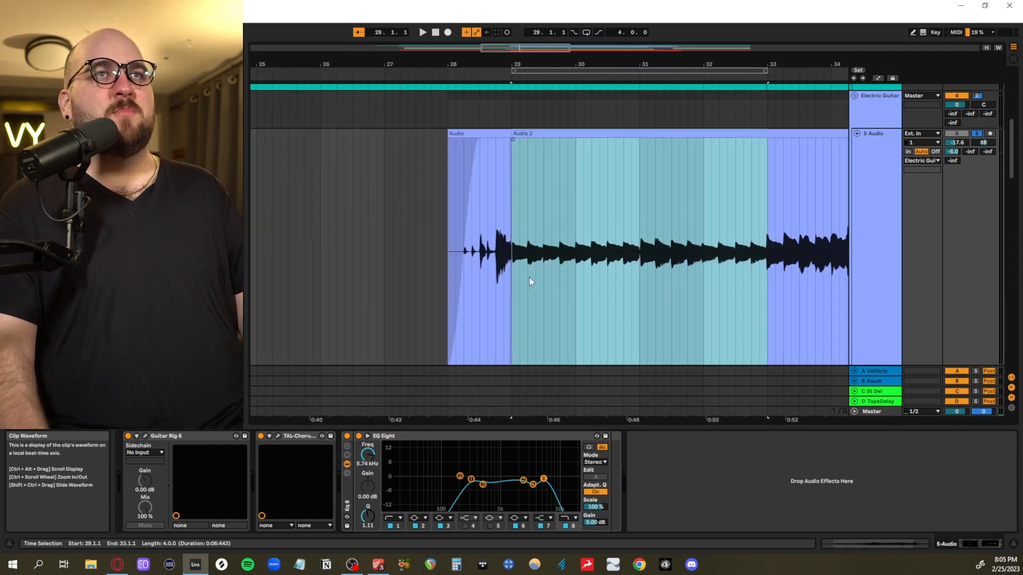
Highlight bars 29 to 33 of the 5 Audio waveform, followed by the louder passage from 35.1.1 to 41.1.1
scroll(529, 277, right, 3)
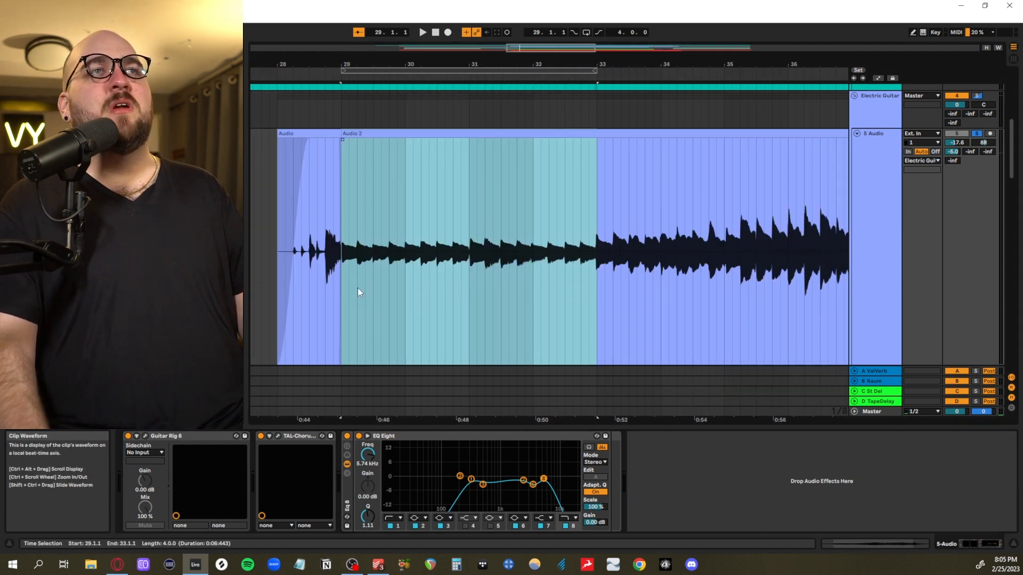
drag(358, 292, 576, 291)
scroll(567, 286, down, 4)
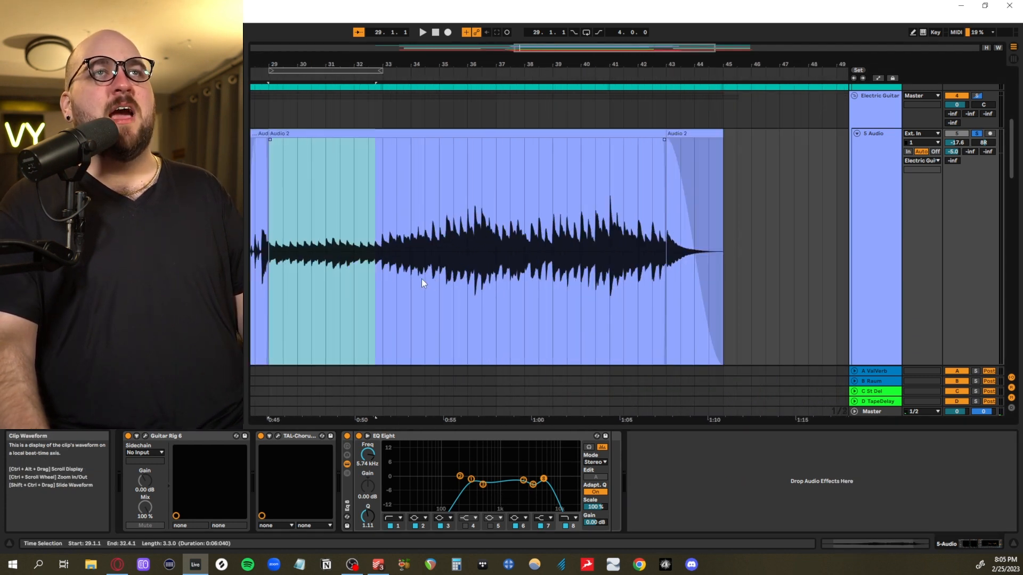
drag(440, 281, 613, 278)
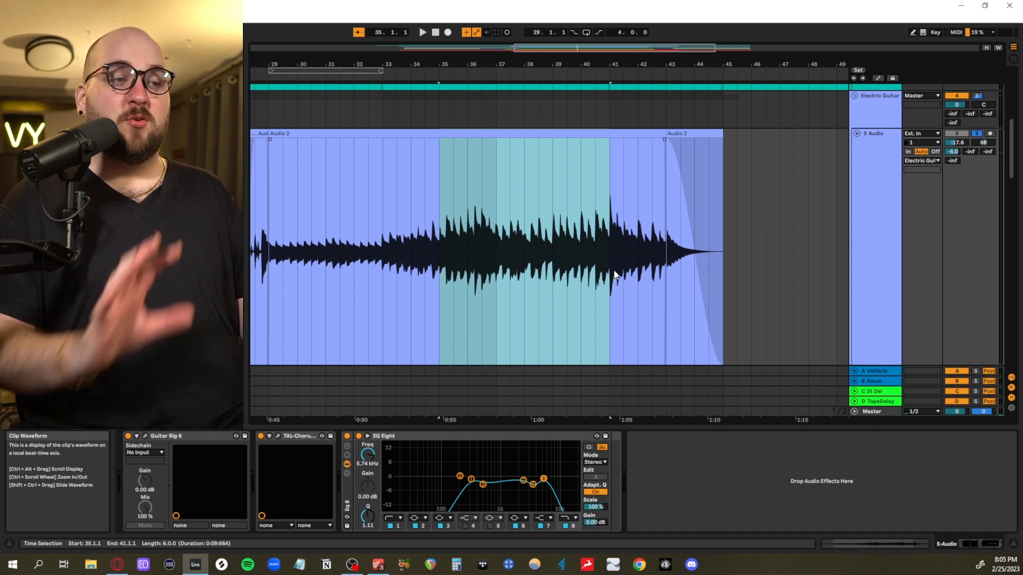
Play the soloed 5 Audio track from 29.1.1, and again from 35.3.1 past bar 37
key(space)
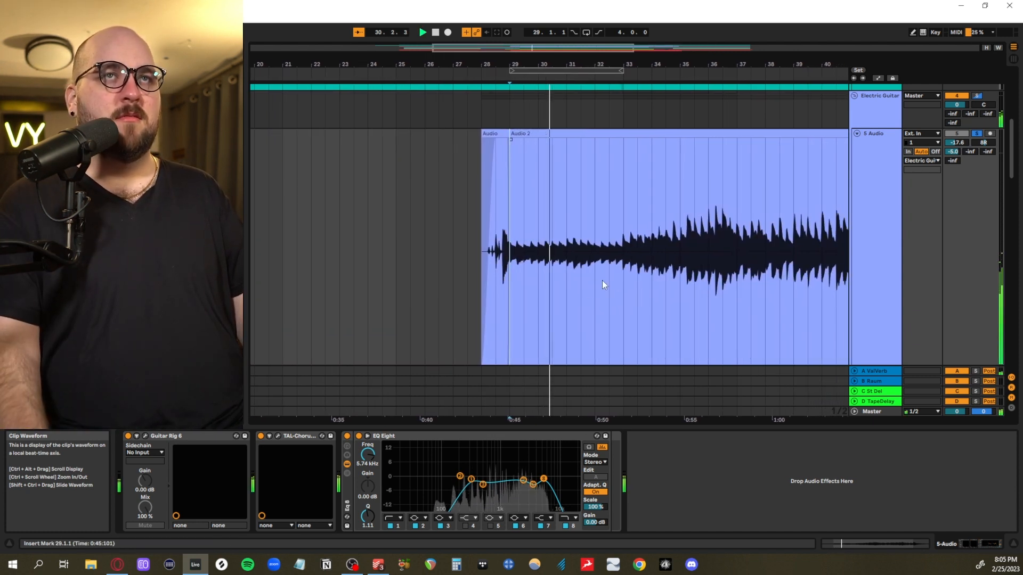
key(space)
click(688, 296)
key(space)
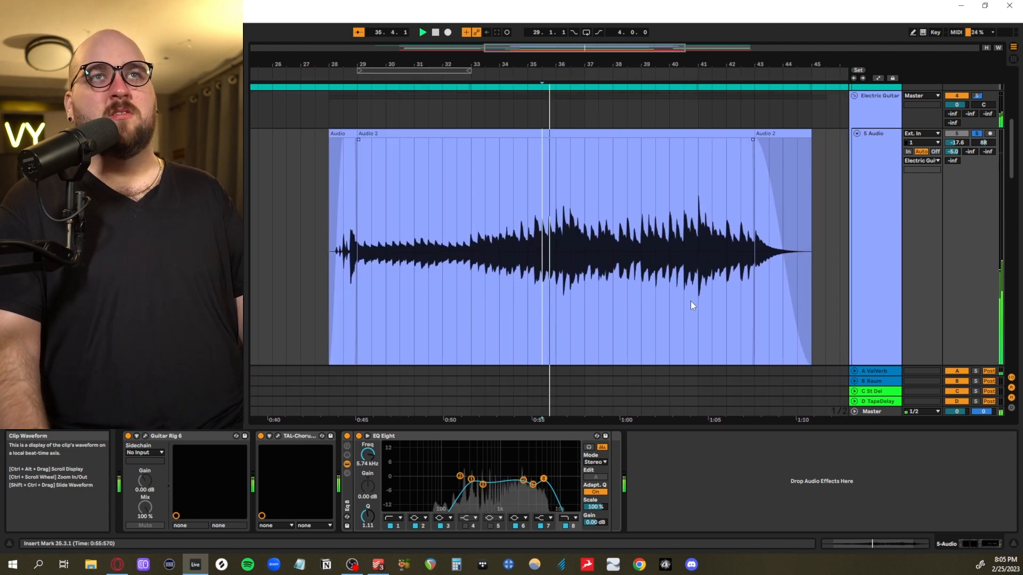
scroll(688, 311, up, 4)
scroll(688, 311, down, 2)
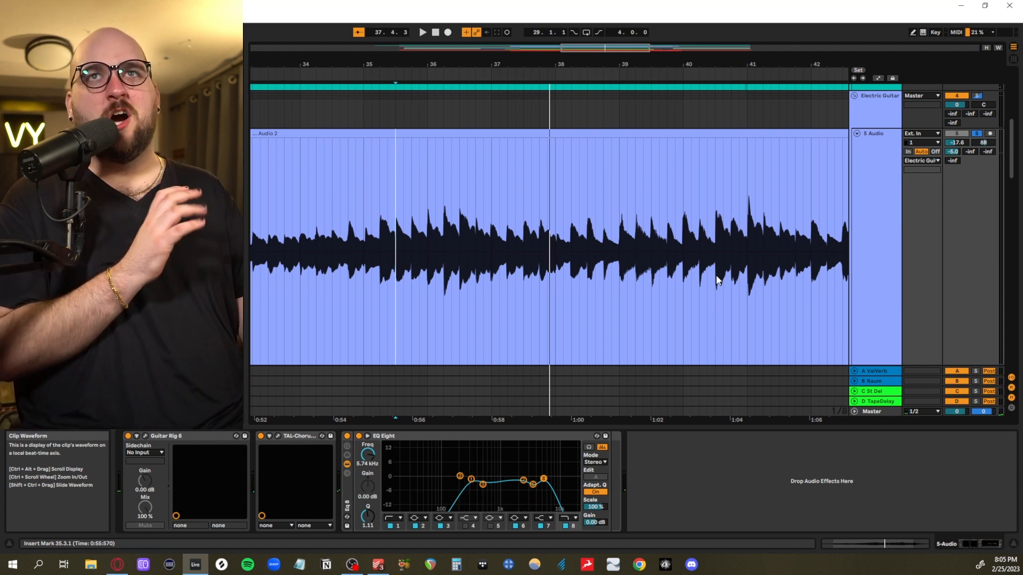
Show the Electric Guitars group with its three audio tracks and examine the group's EQ Eight
scroll(707, 193, down, 5)
scroll(707, 193, down, 4)
scroll(708, 197, up, 3)
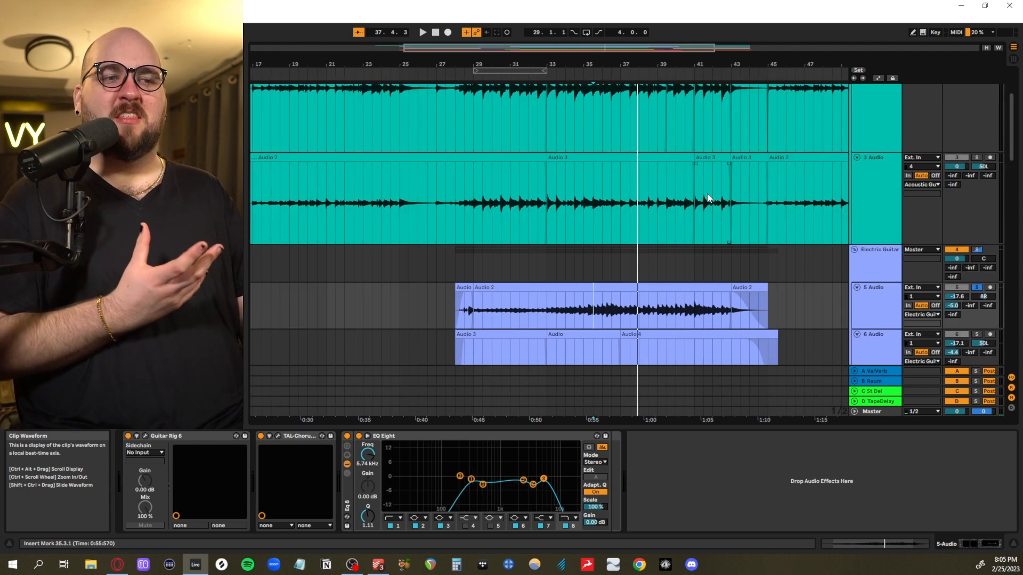
scroll(717, 200, down, 2)
scroll(861, 224, up, 1)
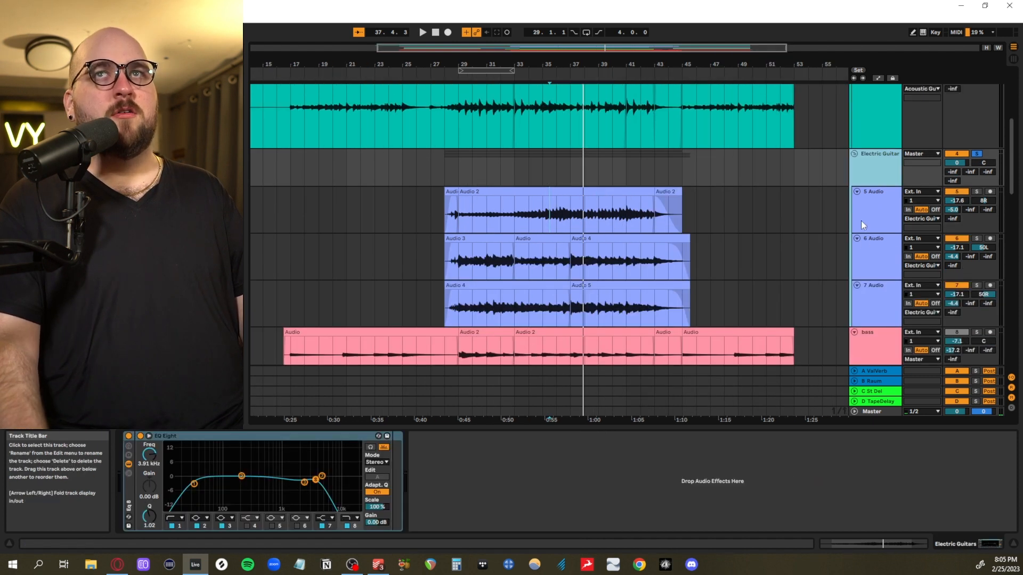
Inspect the ValVerb and Raum return tracks and open the reverb plug-in's window
scroll(861, 224, up, 4)
scroll(874, 240, down, 1)
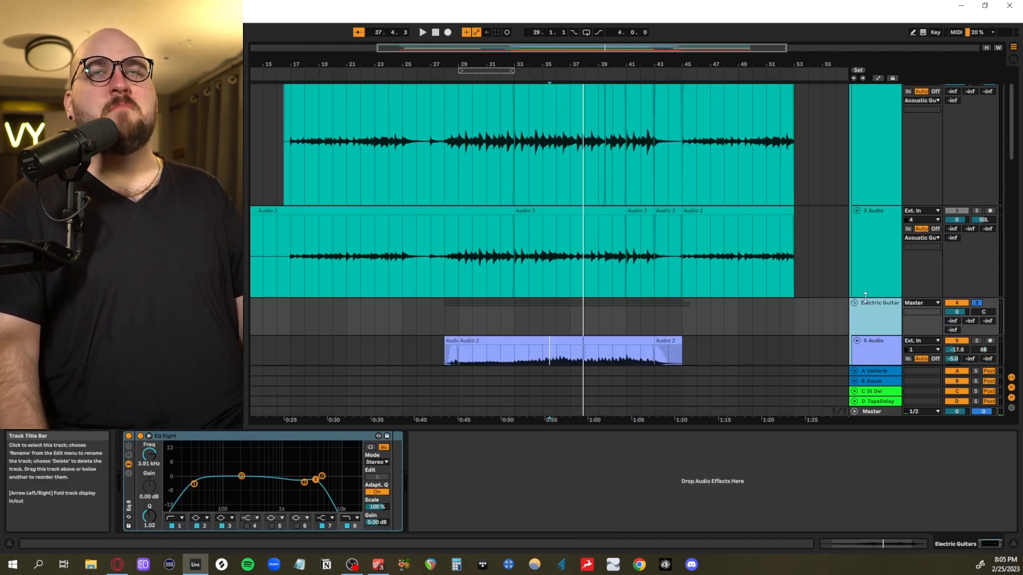
scroll(865, 297, up, 2)
click(874, 372)
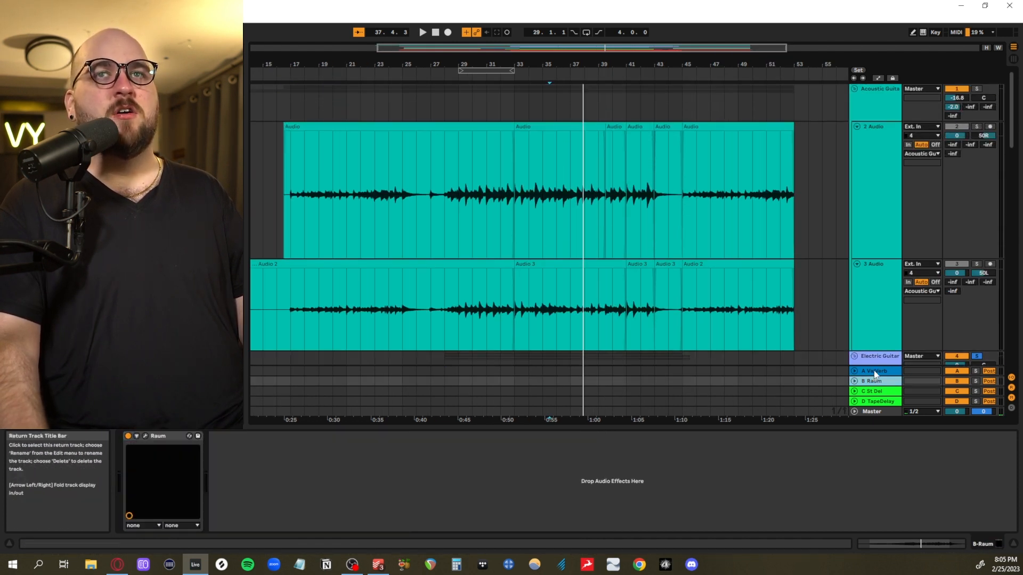
click(146, 436)
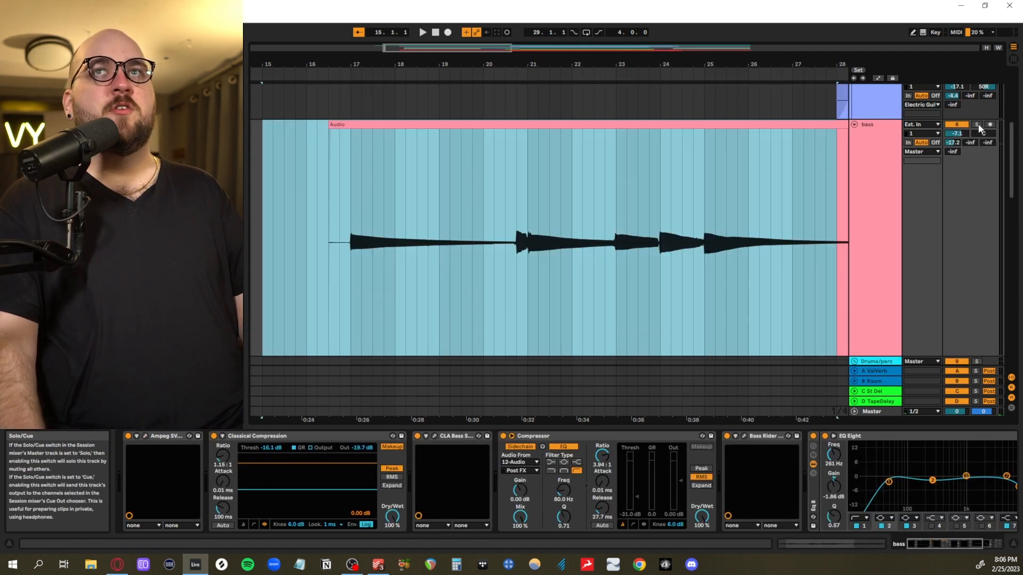
Solo the bass track and play it from 16.3.1, and again from 20.4.1 past bar 25
click(594, 203)
click(324, 235)
key(space)
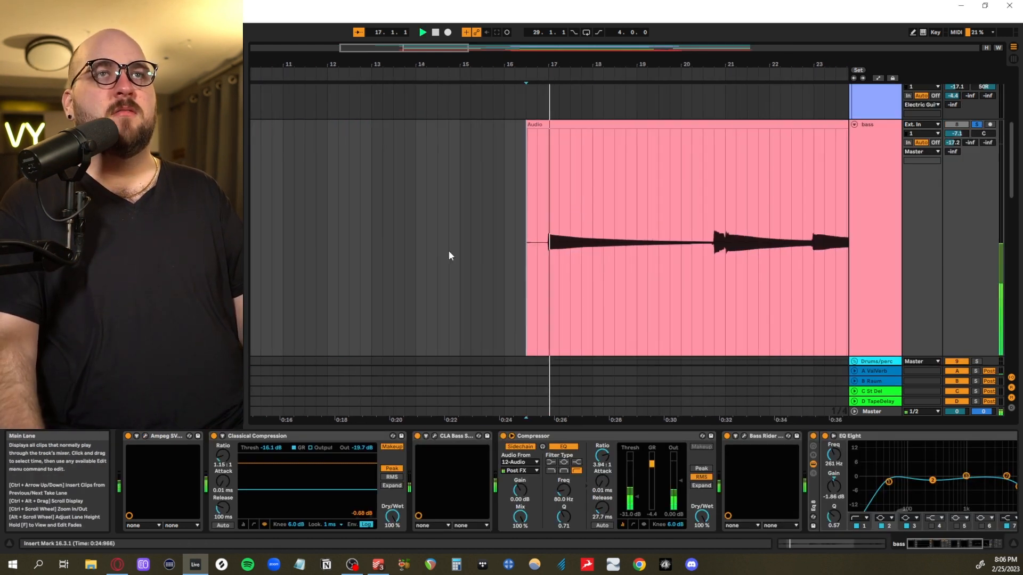
scroll(448, 251, up, 3)
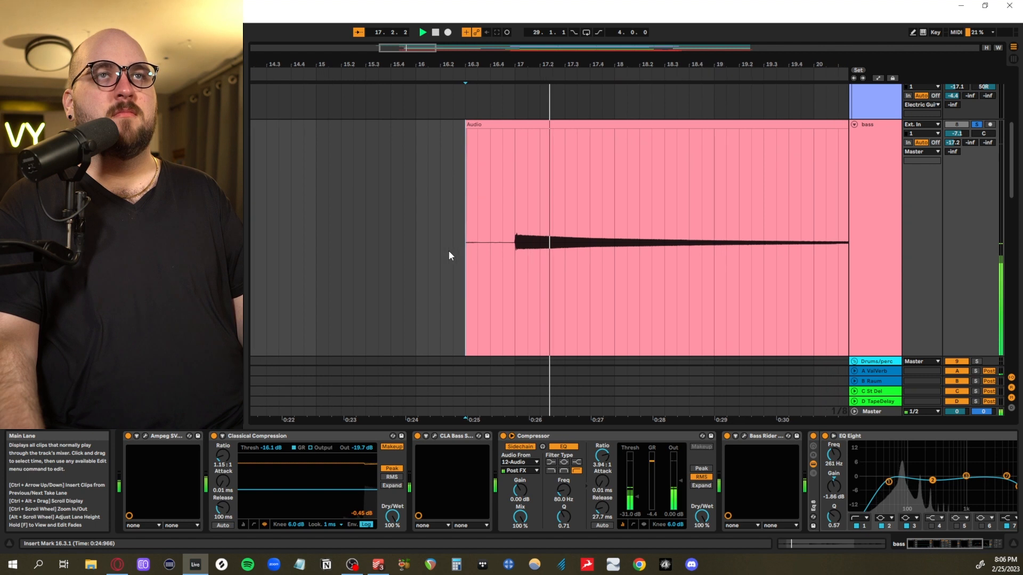
click(778, 286)
scroll(778, 285, down, 3)
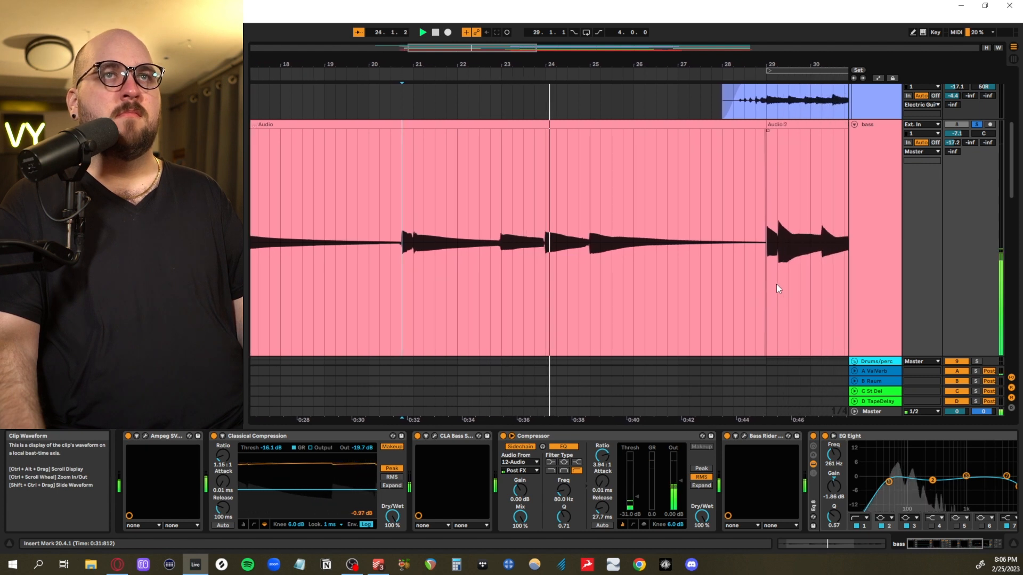
scroll(775, 284, down, 3)
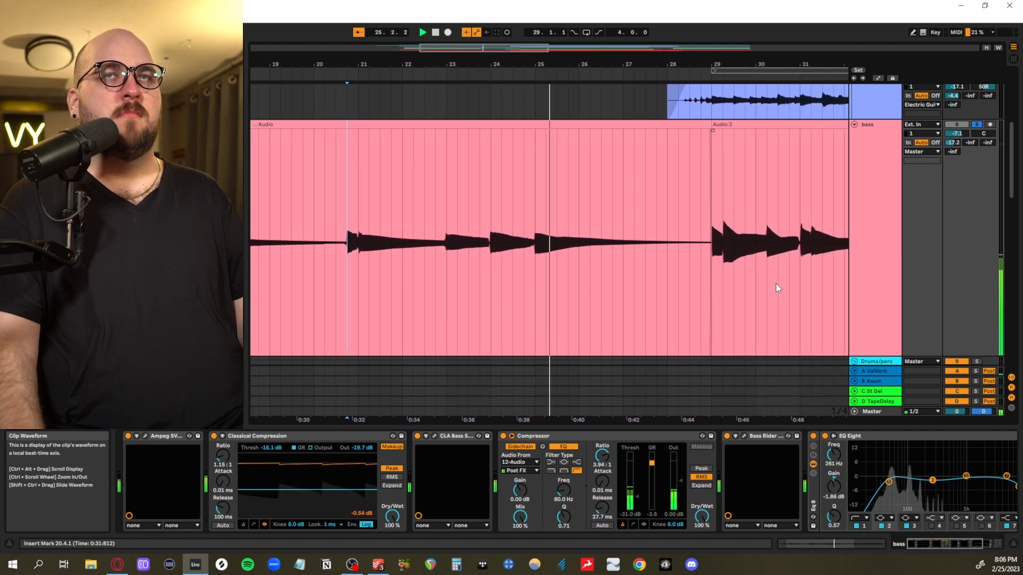
key(space)
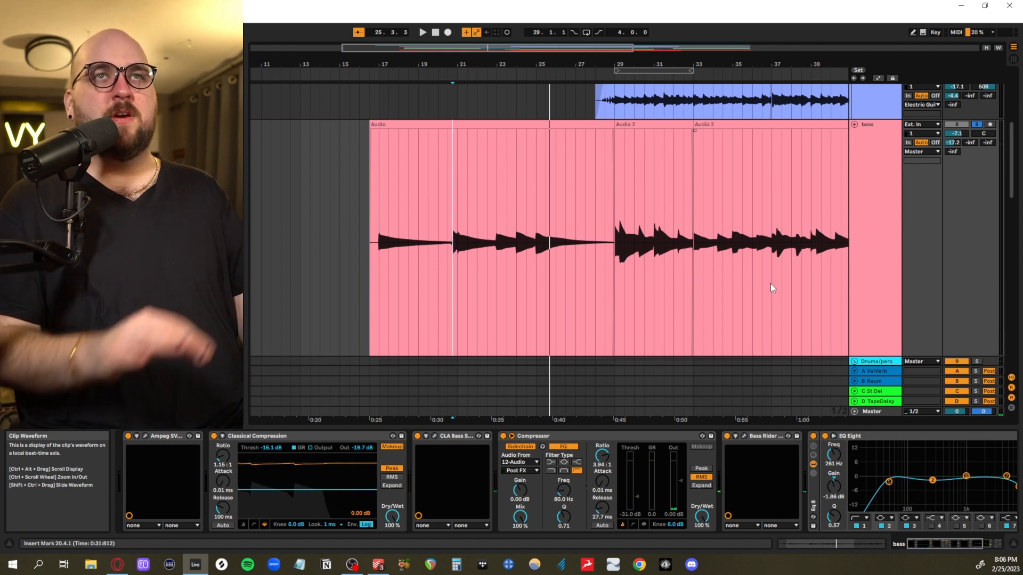
Play the soloed bass track from 29.1.1 past bar 39
scroll(765, 277, down, 3)
scroll(574, 298, up, 3)
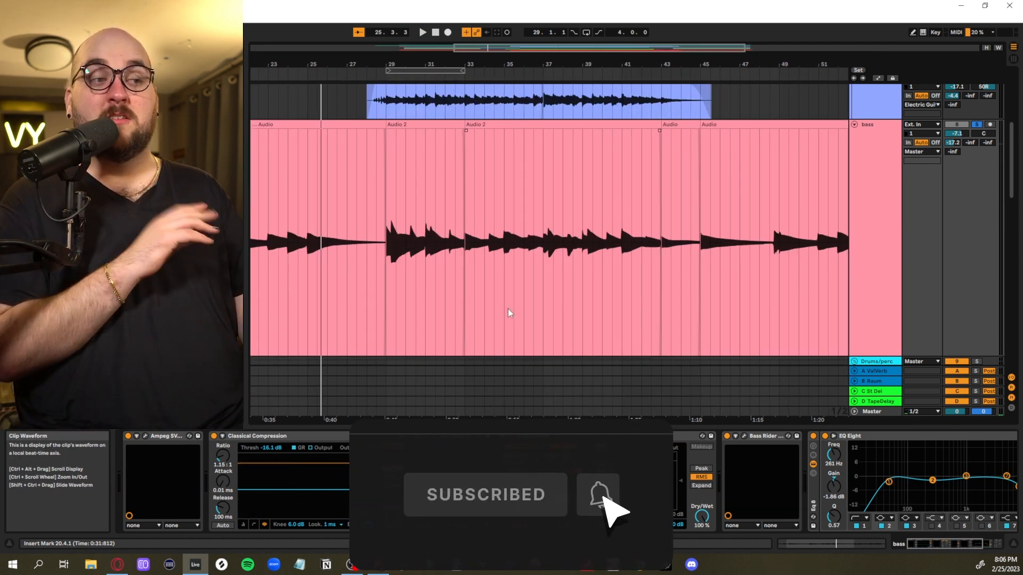
click(462, 303)
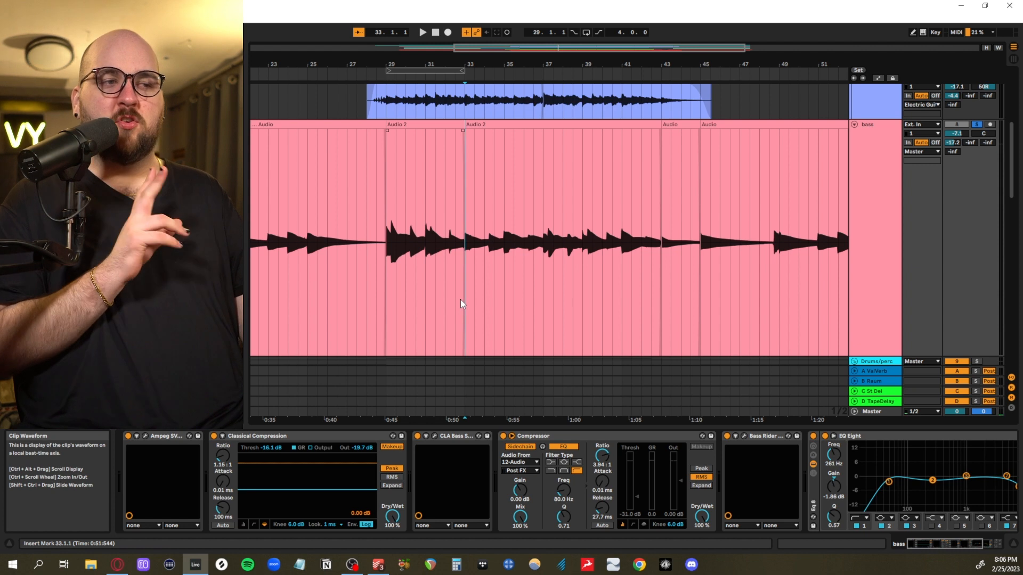
click(388, 307)
key(space)
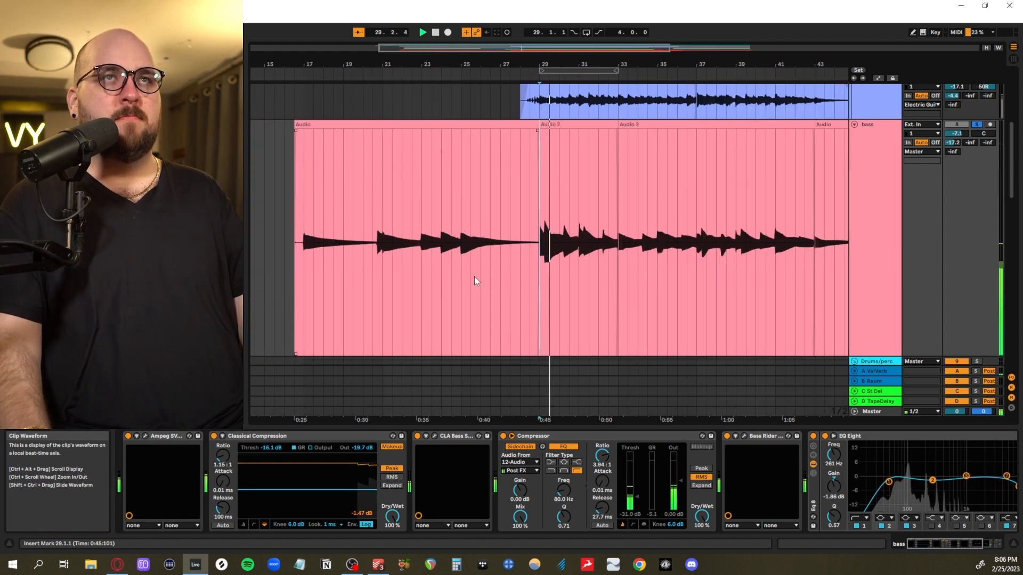
ctrl+scroll(601, 307, up, 6)
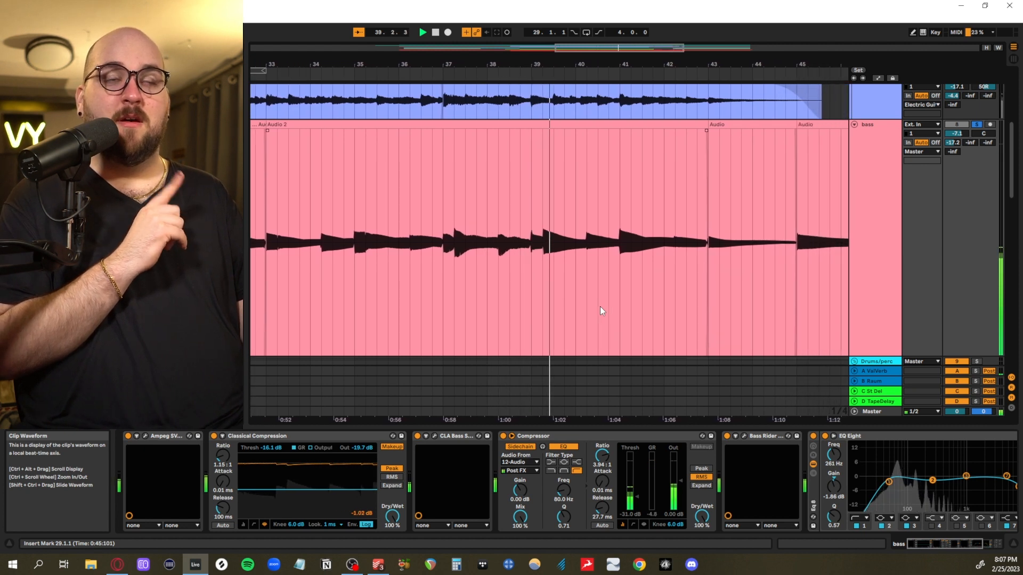
key(space)
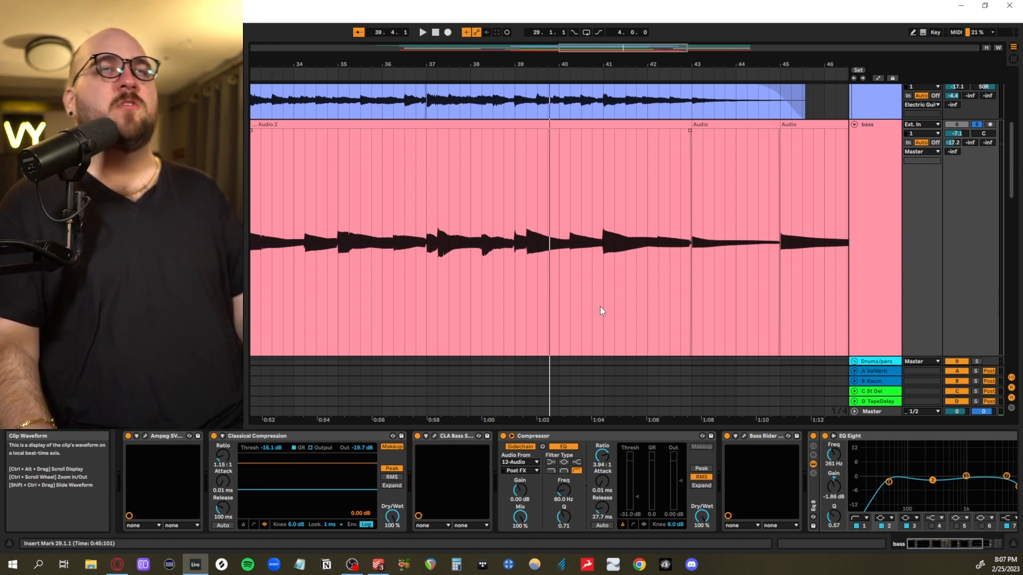
Examine the bass phrasing between bars 29 and 41, highlighting 30.3.1 to 35.3.1 and the note ending at 31.1.1
ctrl+scroll(527, 313, down, 3)
drag(354, 307, 456, 304)
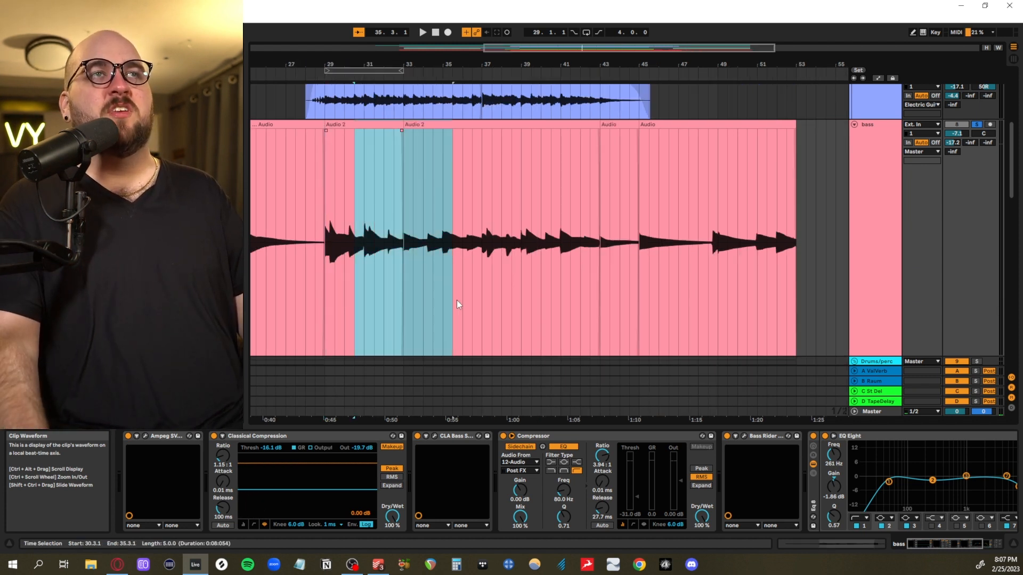
click(394, 305)
ctrl+scroll(375, 306, up, 3)
scroll(375, 306, left, 5)
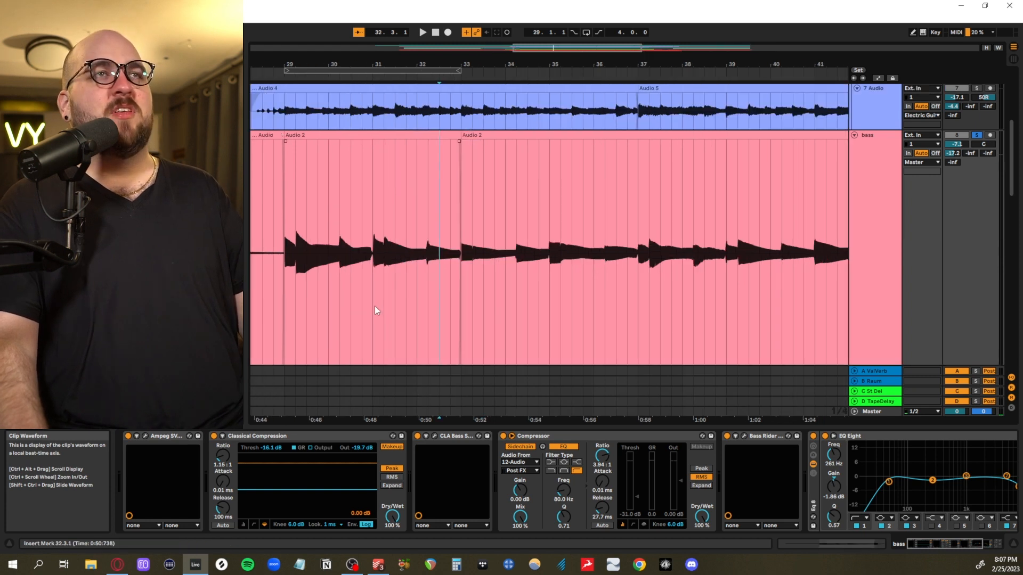
drag(412, 293, 464, 292)
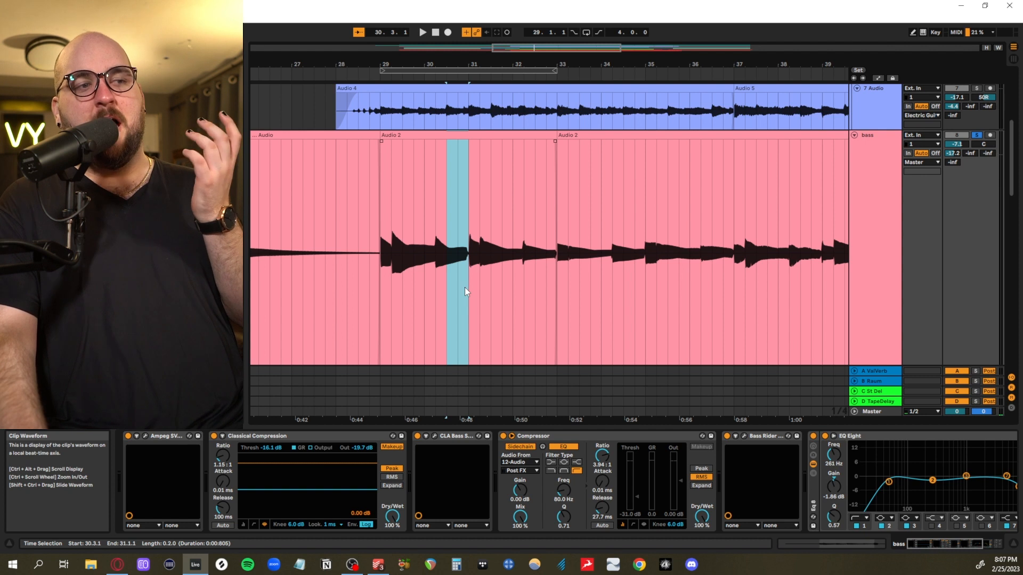
click(464, 287)
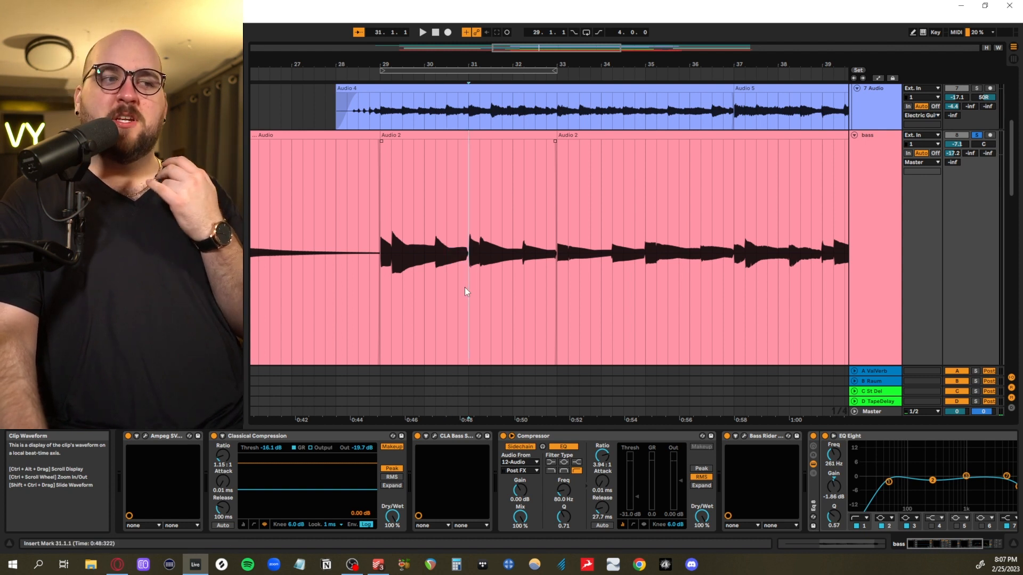
scroll(567, 299, up, 1)
scroll(568, 299, right, 5)
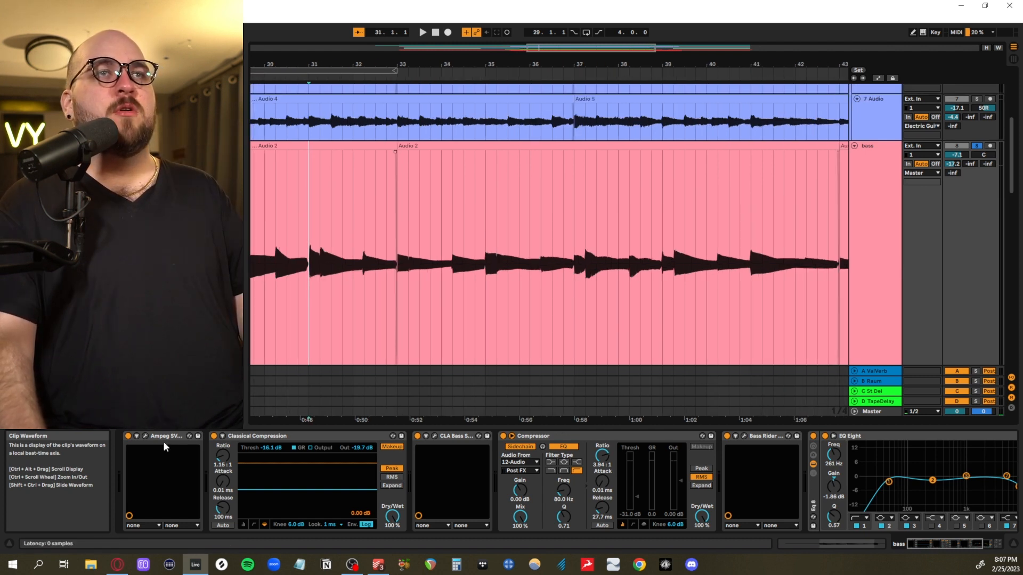
Open the bass track's Ampeg SVTVR Classic and CLA Bass plug-ins, examine their settings, and close them
click(146, 436)
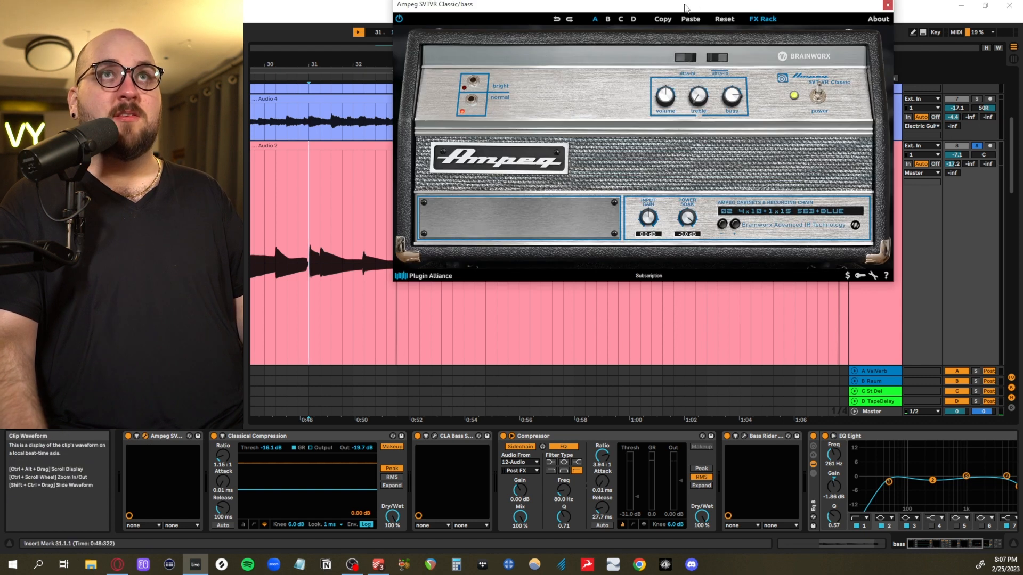
drag(686, 8, 617, 102)
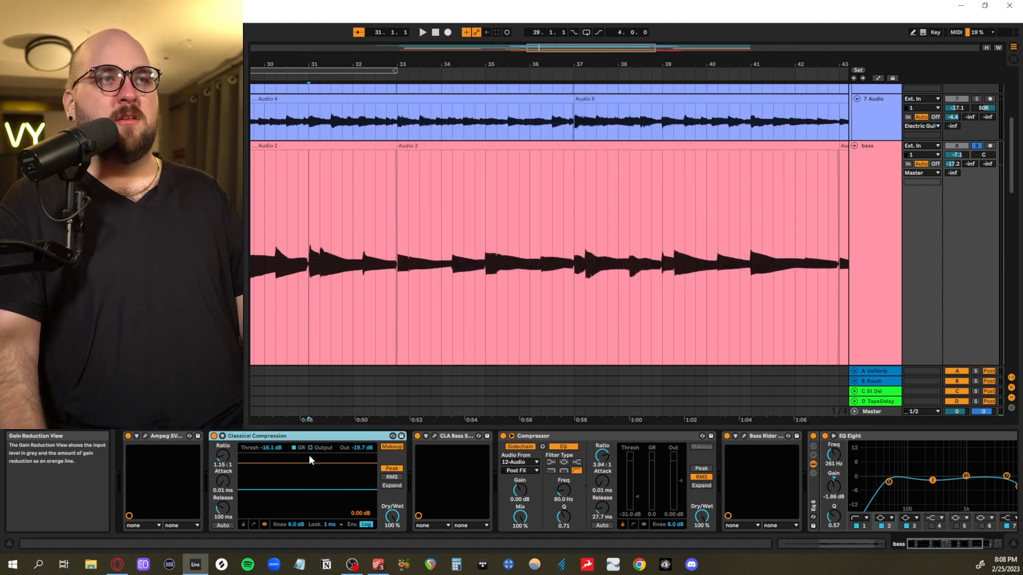
click(458, 433)
click(434, 436)
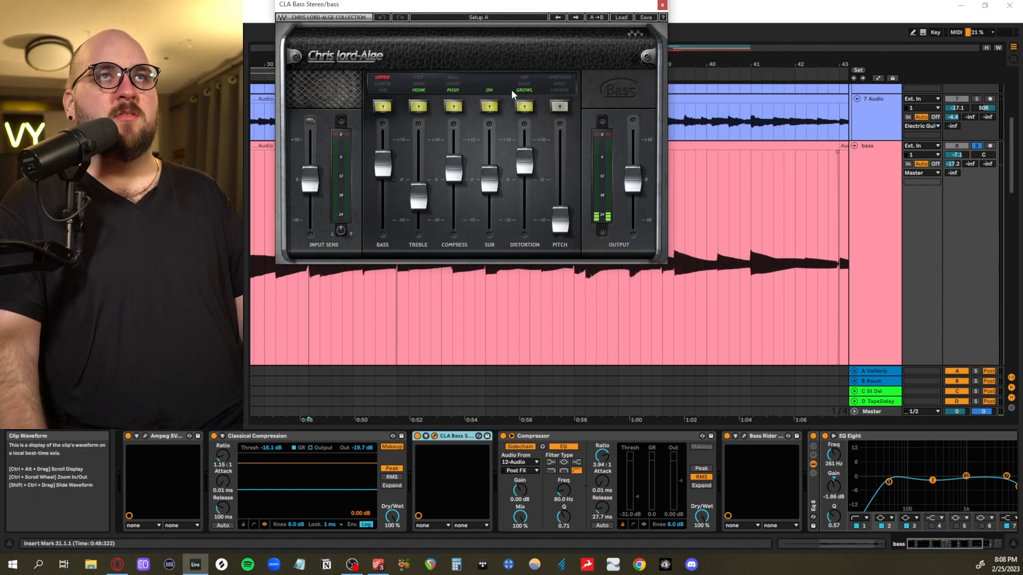
drag(504, 12, 520, 215)
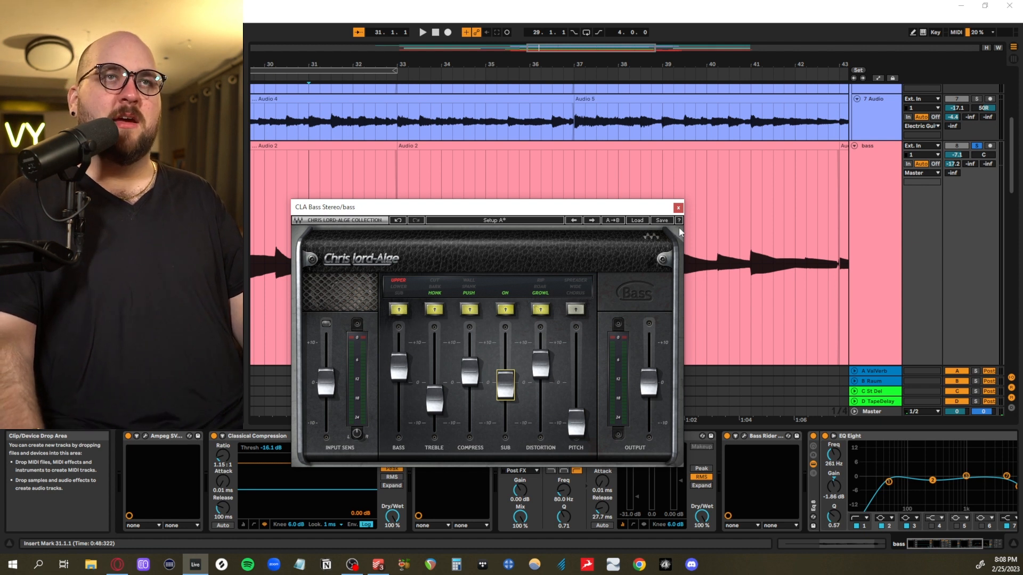
click(678, 208)
Move the sidechained Compressor behind Bass Rider in the bass device chain and select the EQ Eight after it
click(533, 436)
scroll(511, 450, down, 5)
click(523, 438)
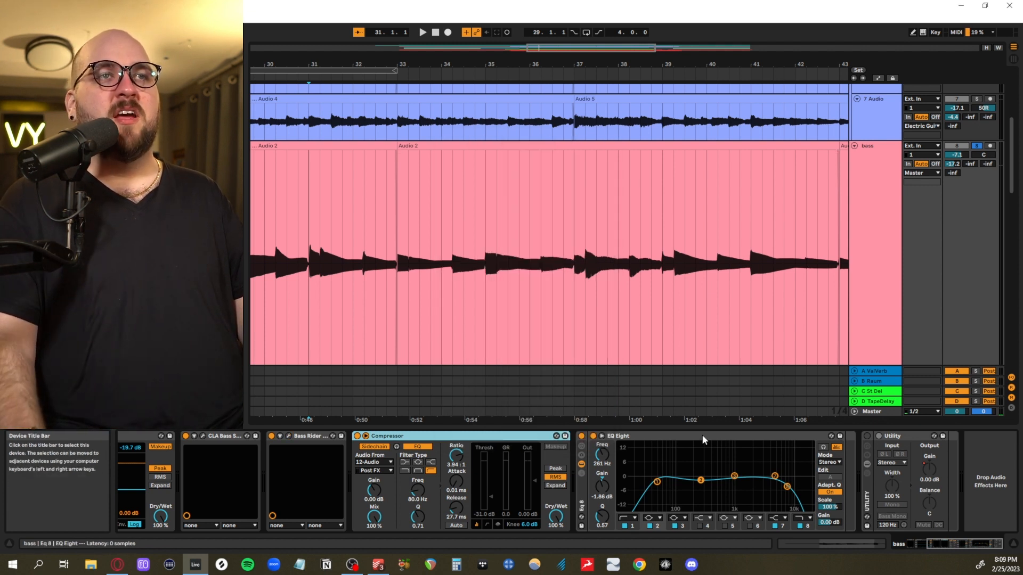
click(702, 439)
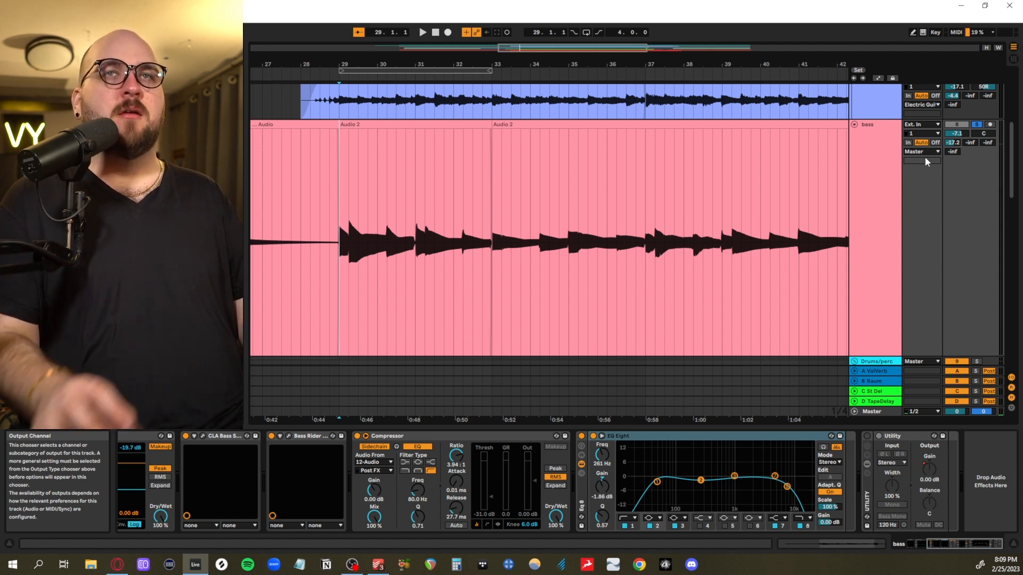
Unfold the Drums/perc group and place the insert marker at 29.1.1 on the group track
click(388, 205)
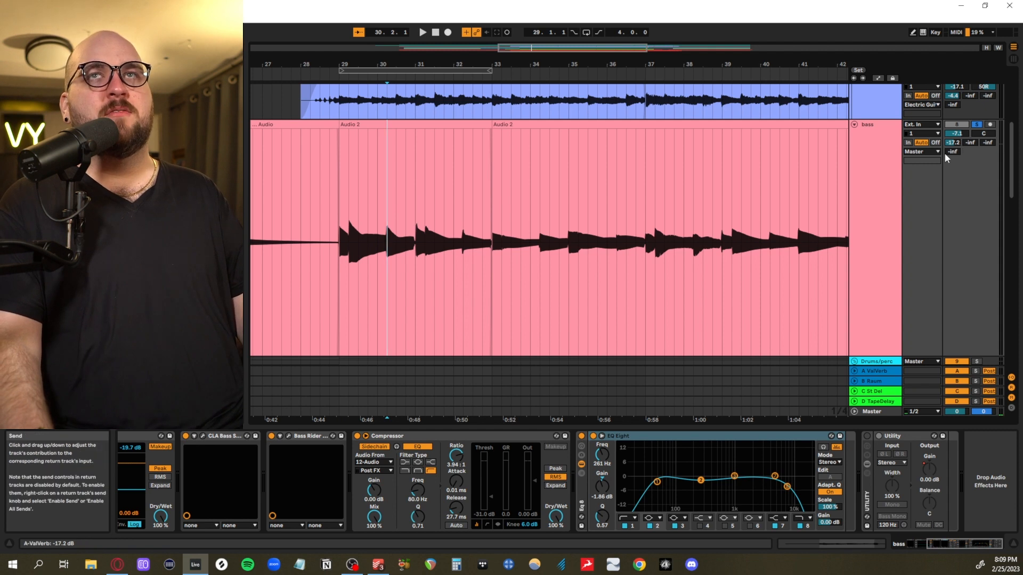
key(x)
scroll(521, 230, down, 2)
click(468, 226)
scroll(462, 242, up, 3)
scroll(459, 250, down, 2)
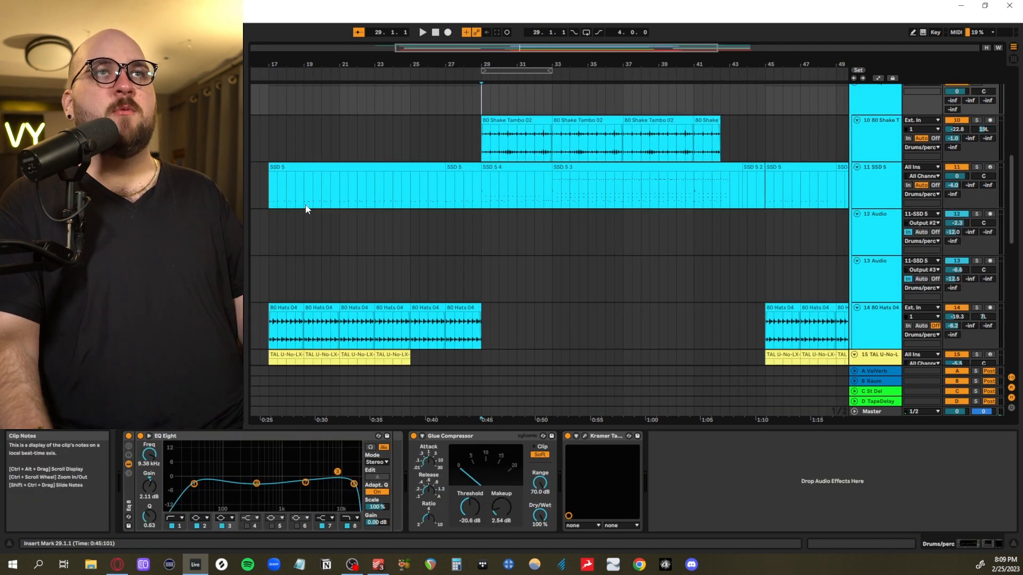
Play the soloed Drums/perc group from 17.1.1 past bar 20
scroll(373, 239, down, 3)
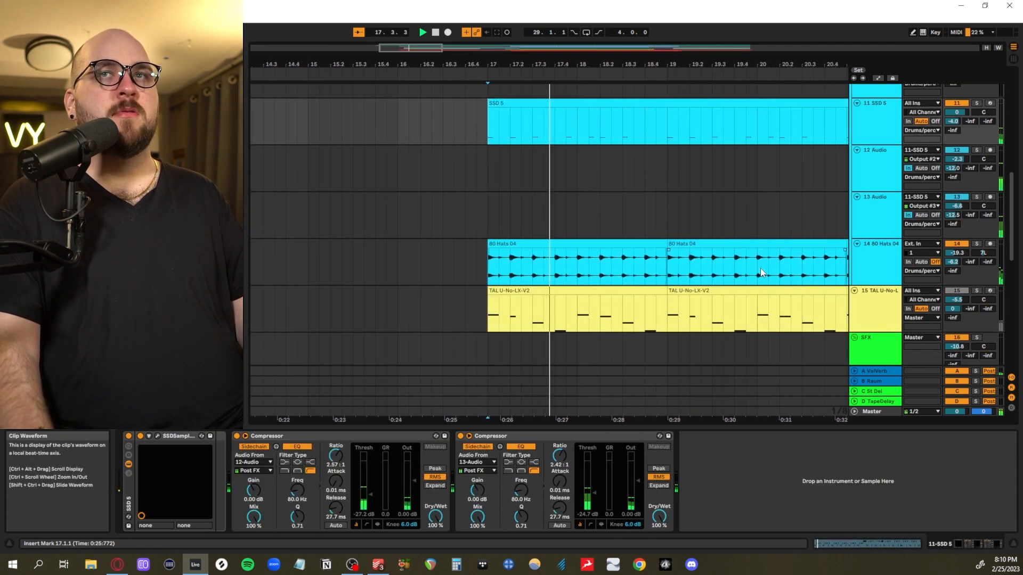
scroll(760, 268, up, 2)
scroll(760, 268, up, 2)
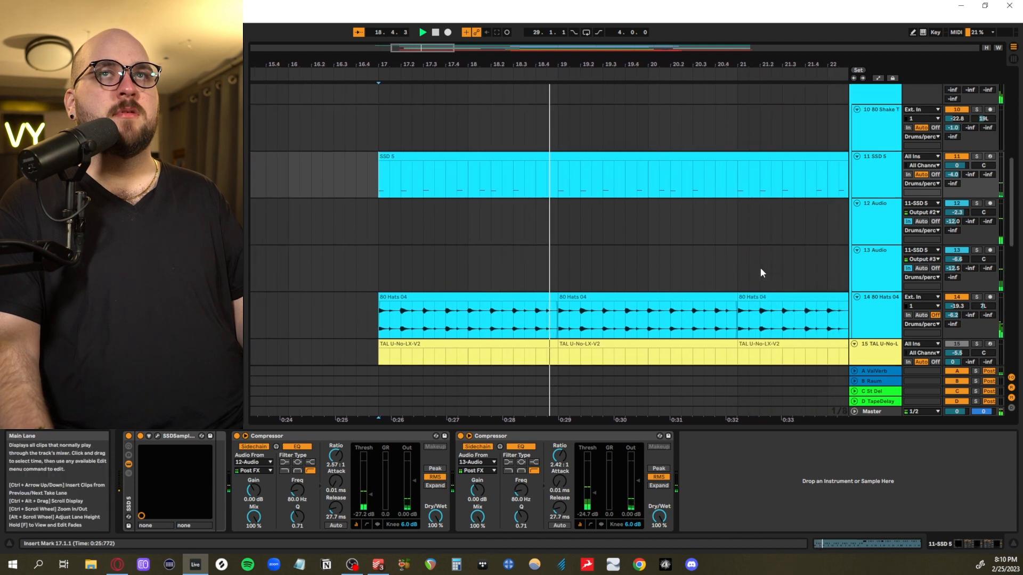
scroll(760, 268, down, 3)
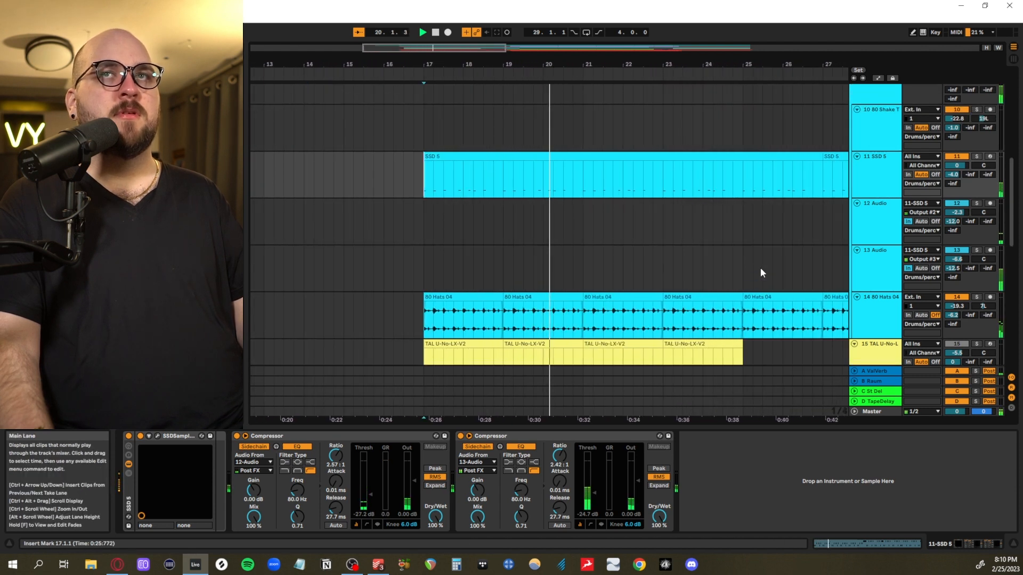
key(space)
Open the SSD 5 drum sampler's instrument library and audition the Deluxe 1 rides Ride Slt 21 CST, Ride Slt 22 VTG and Ride Sbn 21 PTR
click(157, 436)
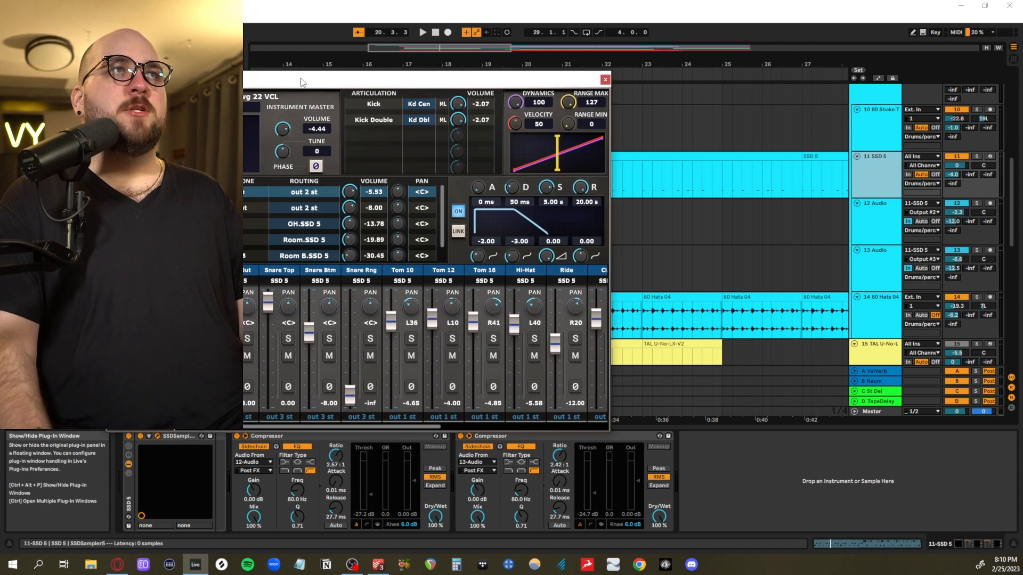
click(274, 160)
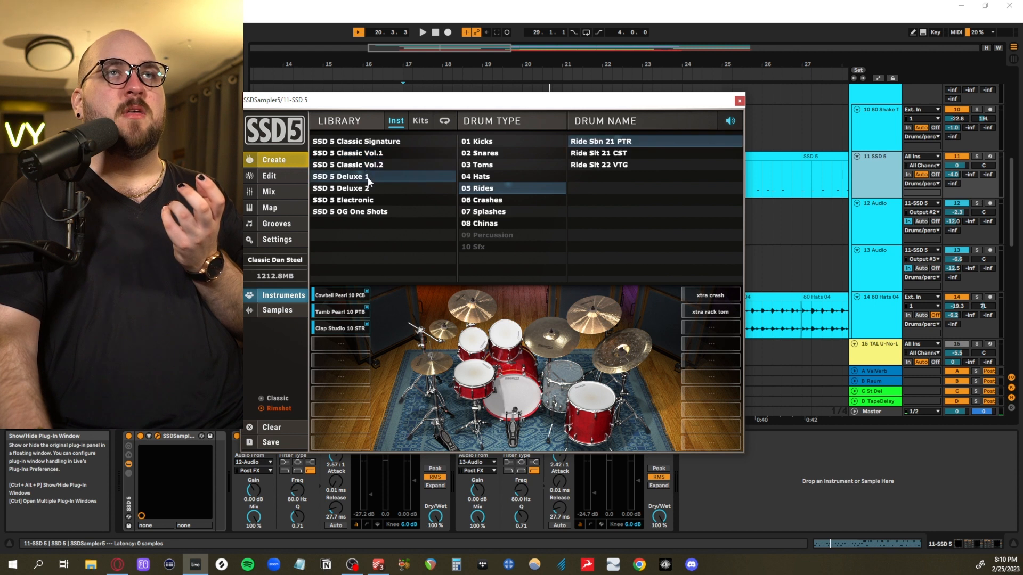
click(615, 154)
click(615, 164)
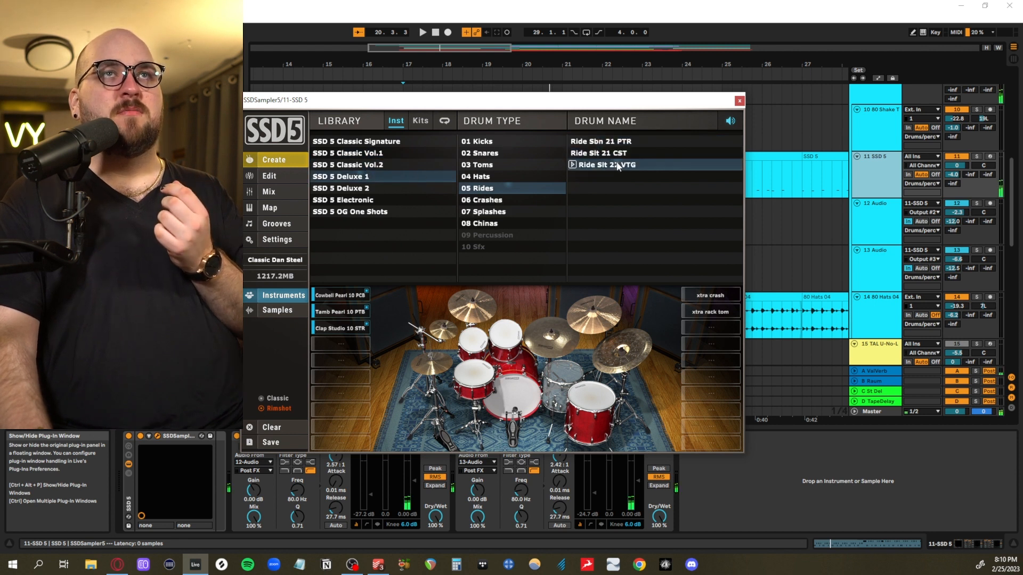
click(614, 143)
click(612, 155)
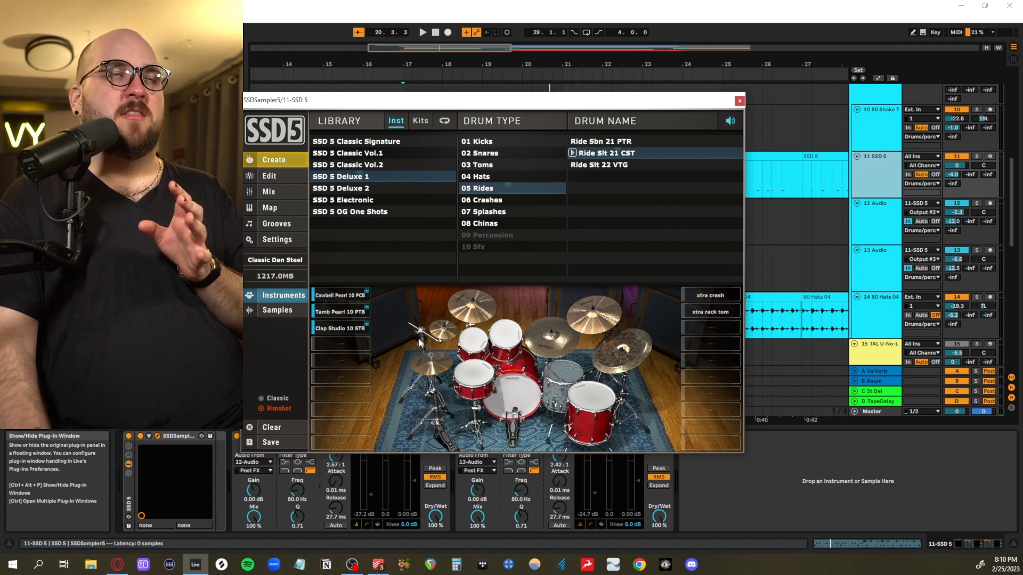
Examine the SSD 5 mixer's output routing and the effect chains on the receiving tracks 12 Audio and 13 Audio
click(269, 192)
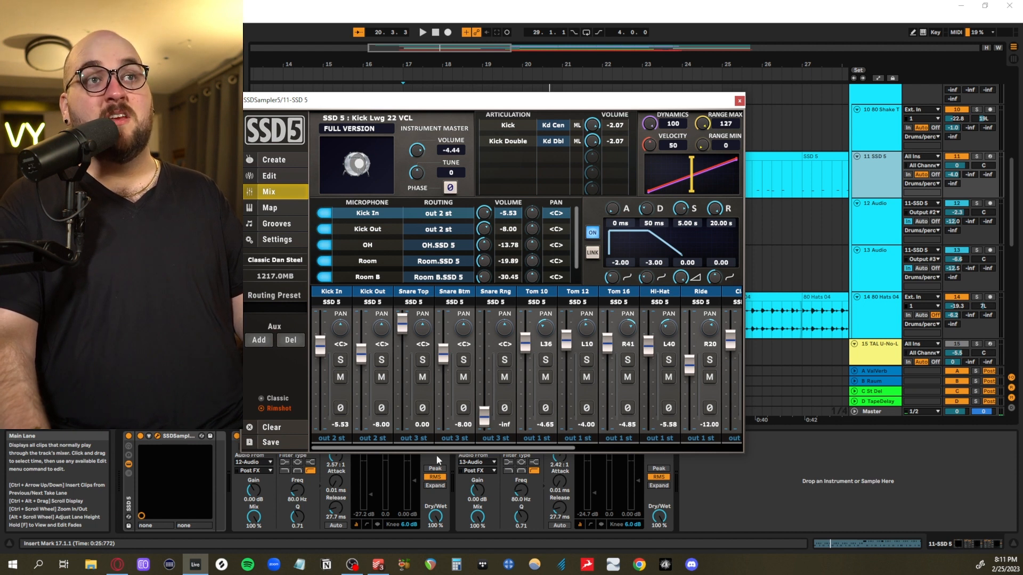
click(738, 100)
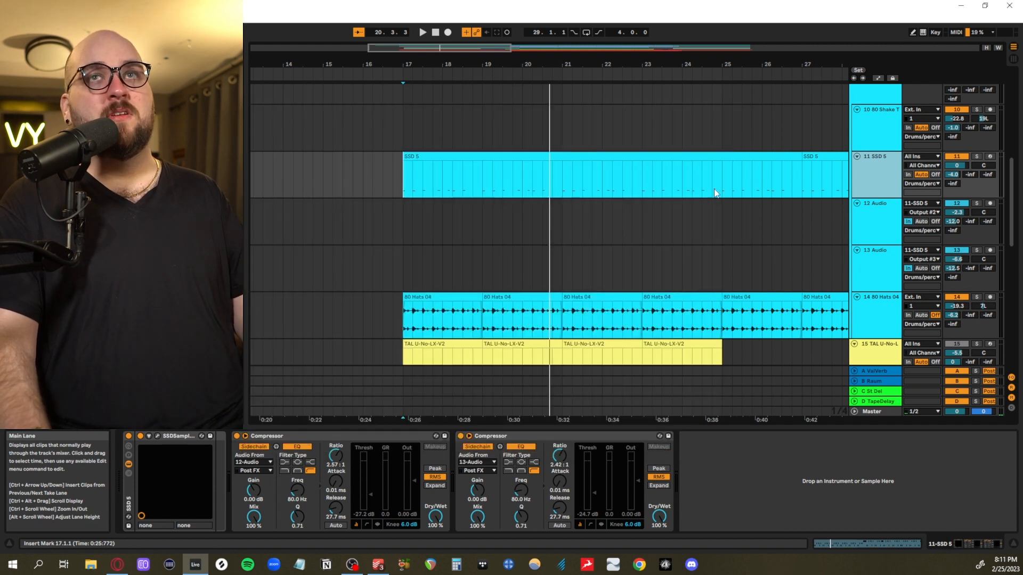
click(732, 238)
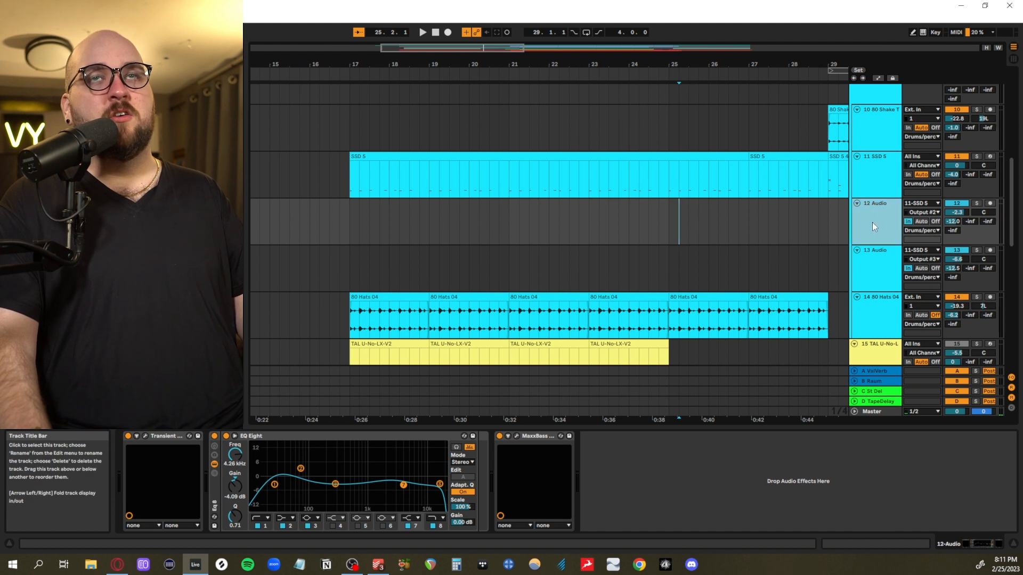
click(877, 256)
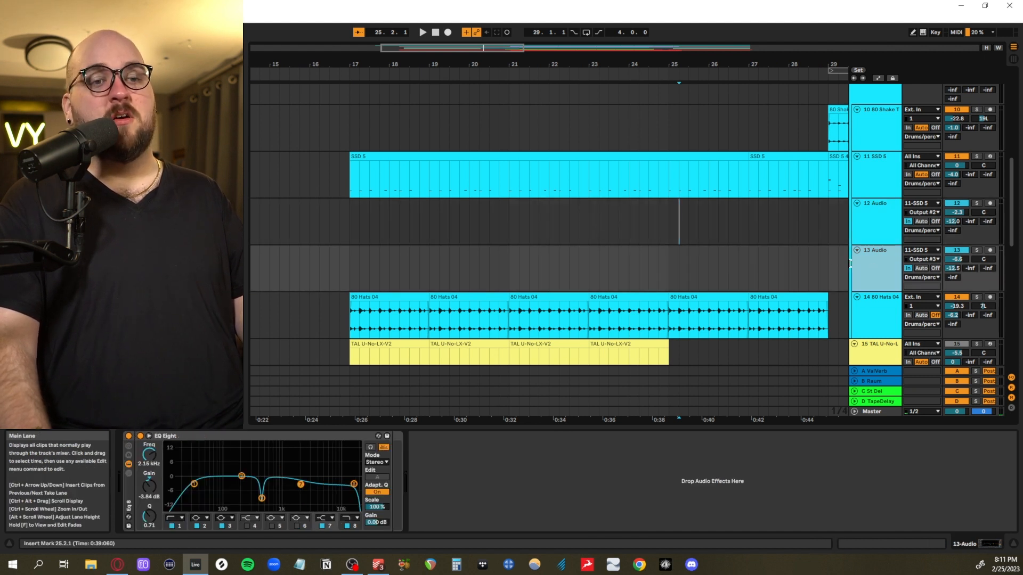
shift+click(877, 254)
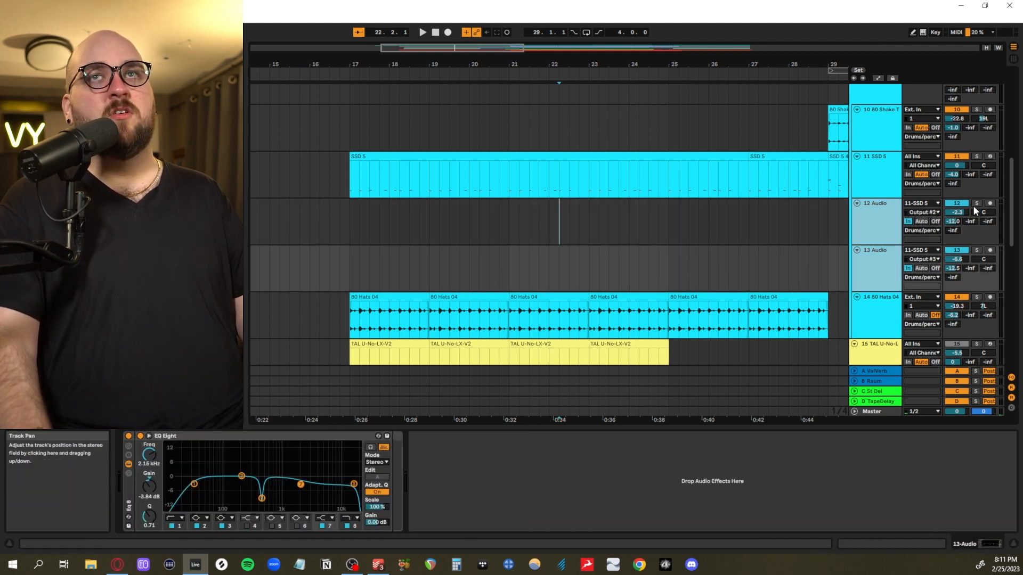
Solo 12 Audio and 13 Audio and play them from 22.2.1 past bar 24
click(975, 205)
key(space)
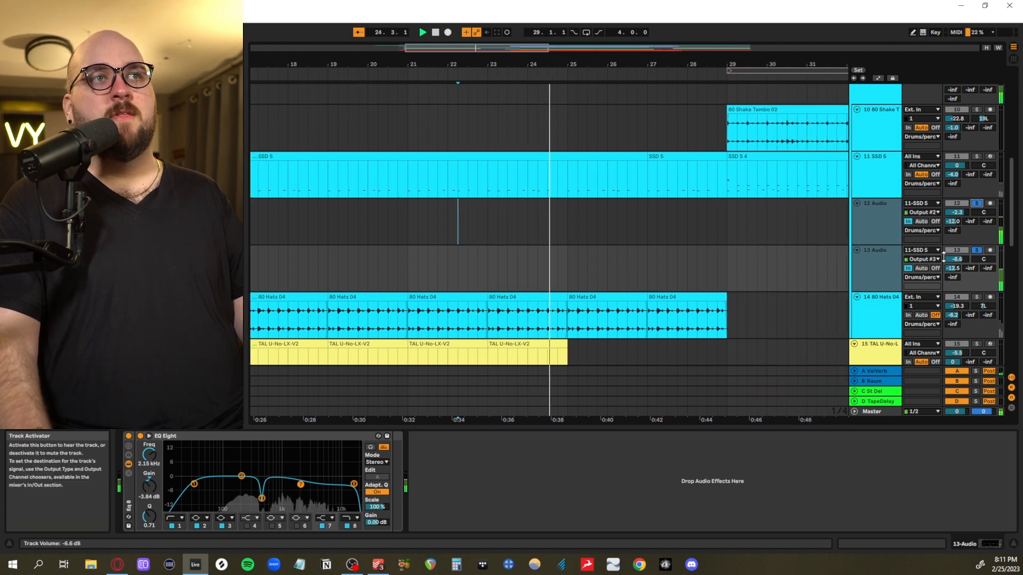
key(space)
scroll(618, 265, left, 1)
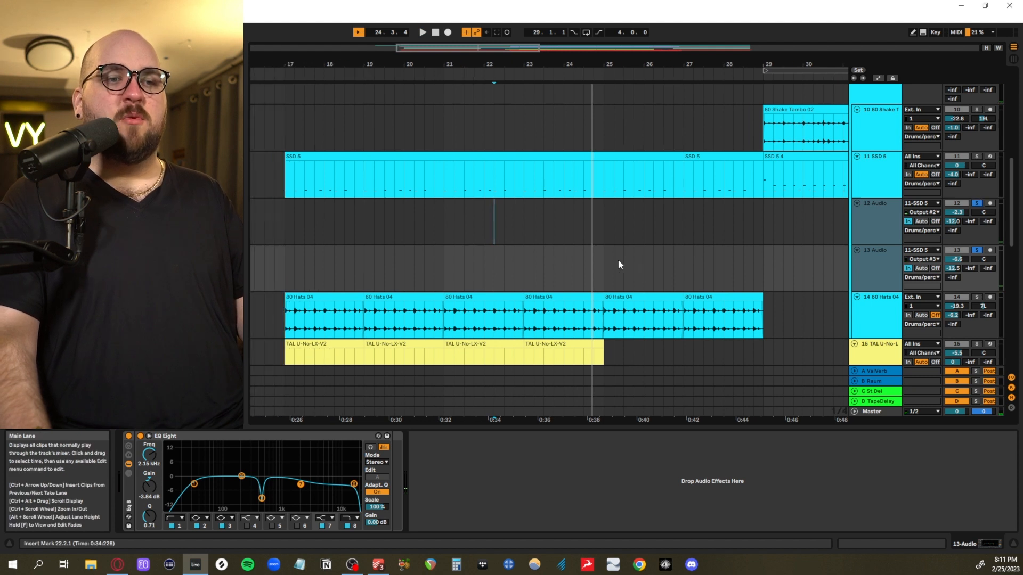
scroll(618, 265, left, 1)
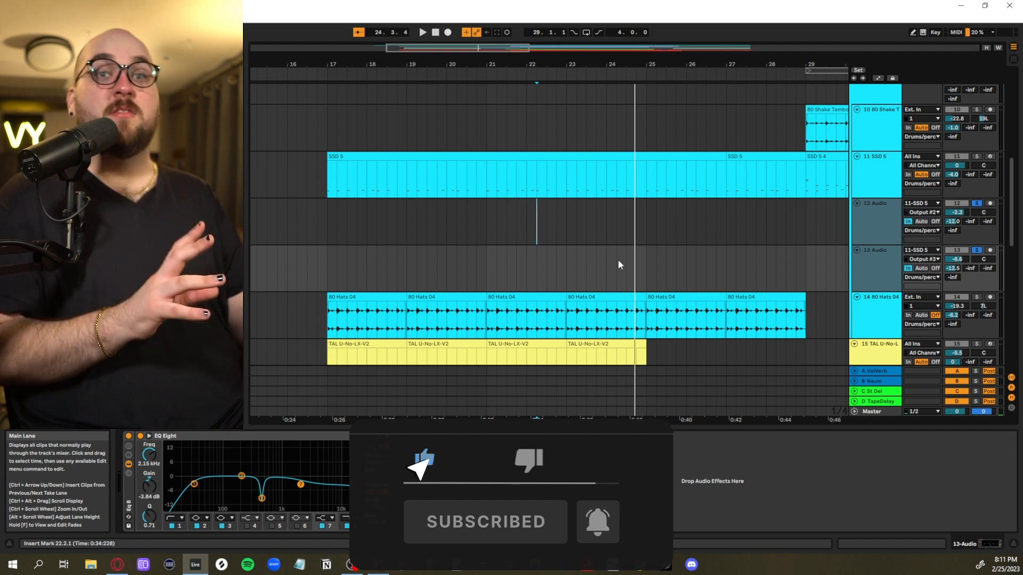
Examine the Transient Master, EQ Eight and MaxxBass effects on the 12 Audio track
drag(426, 213, 598, 261)
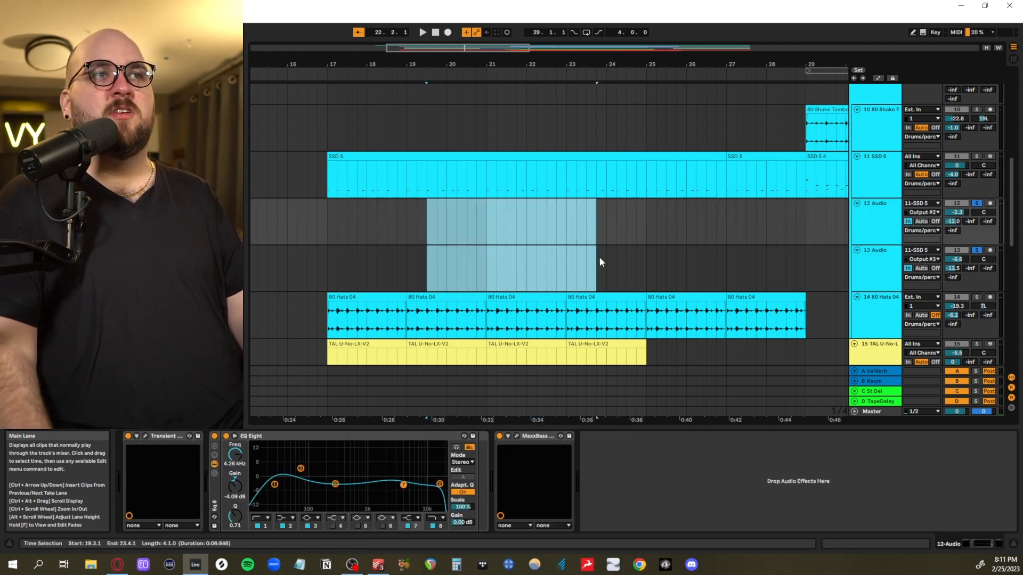
click(656, 232)
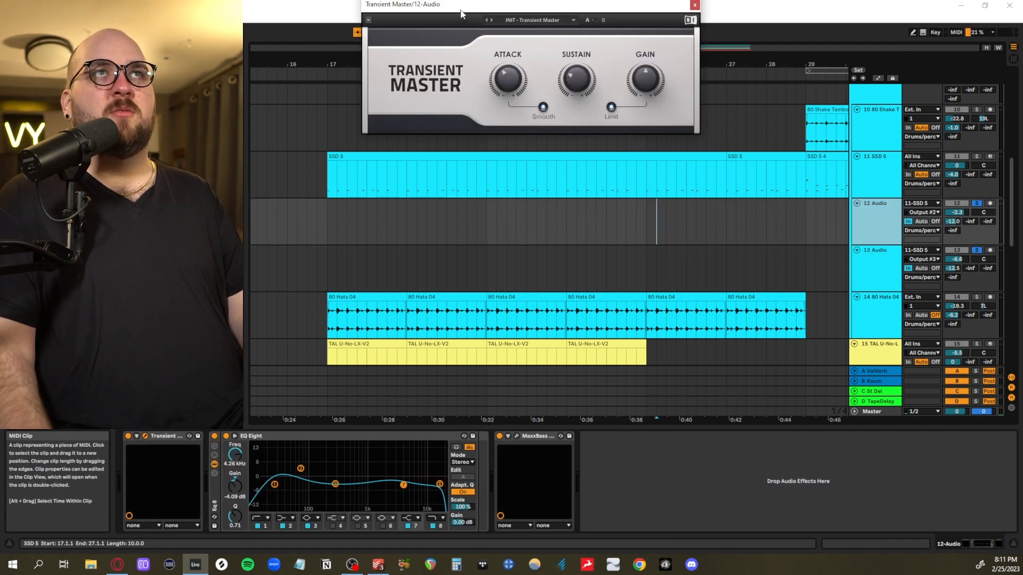
drag(461, 14, 450, 151)
click(396, 458)
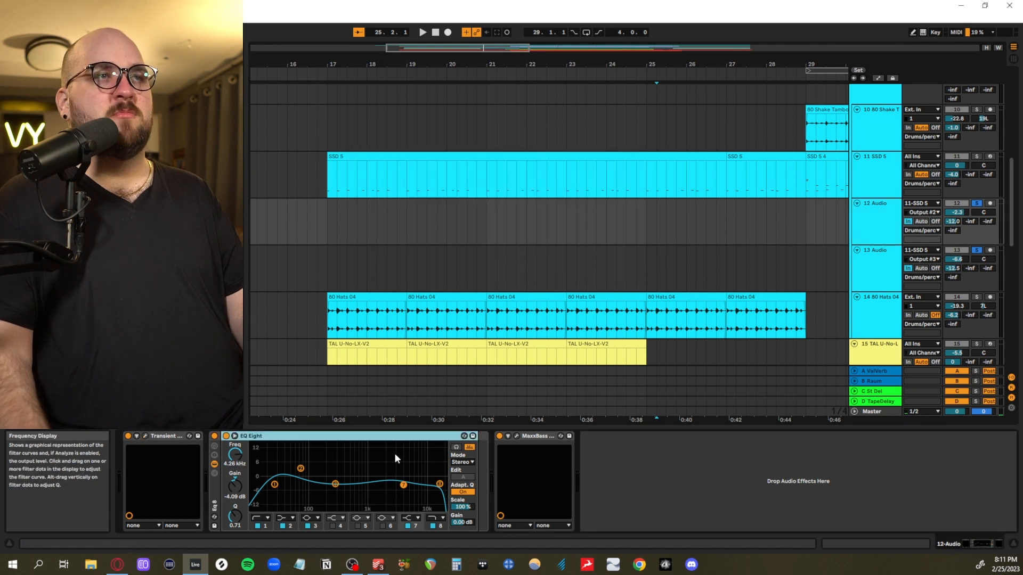
click(518, 437)
drag(372, 4, 432, 194)
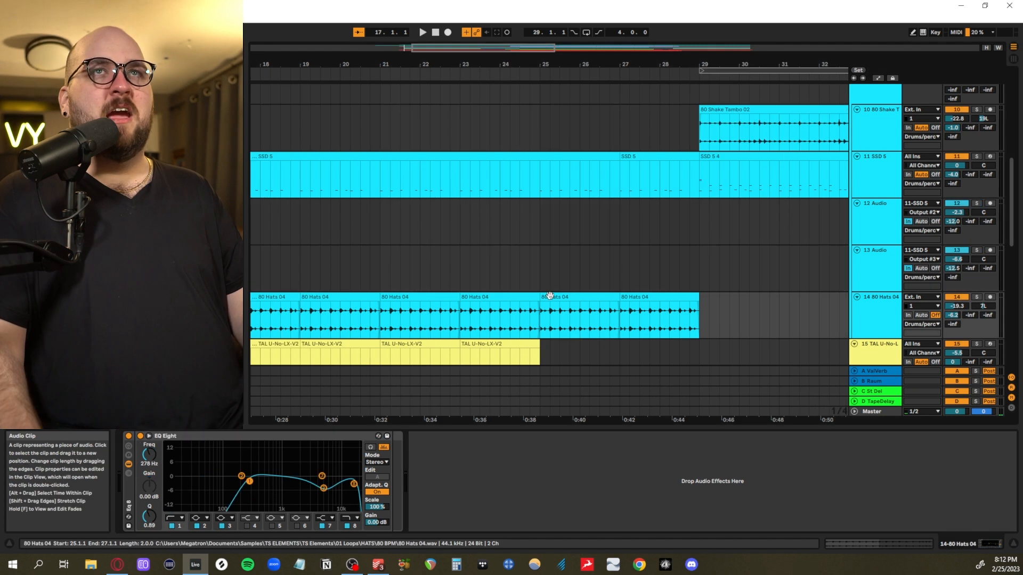
Compare the drum parts by highlighting the SSD 5 clips from 17.1.1 to 27.4.1 and the 80 Hats 04 loops from 17.1.1 to 23.1.1
scroll(544, 299, left, 3)
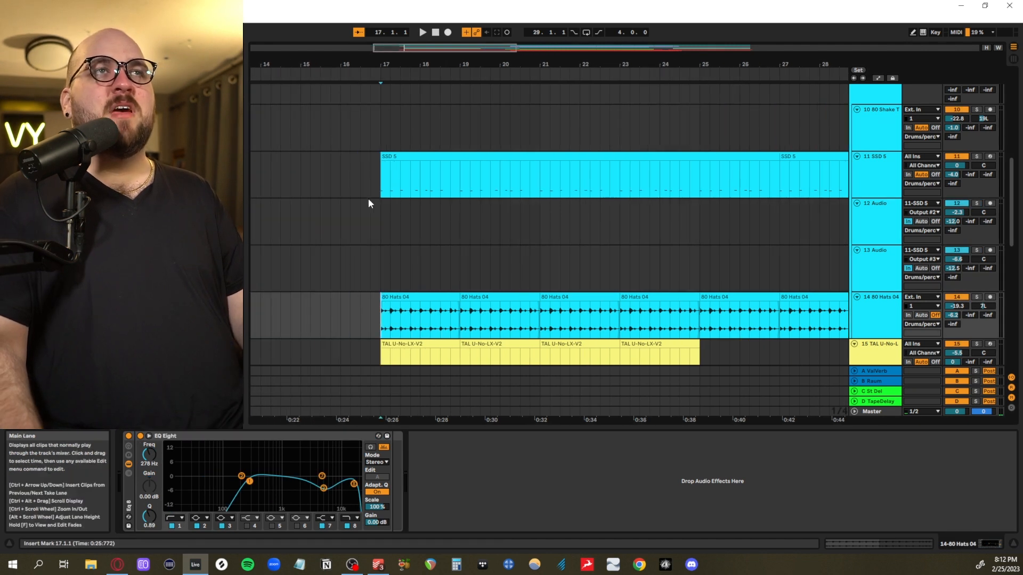
drag(381, 178, 806, 166)
scroll(803, 164, right, 2)
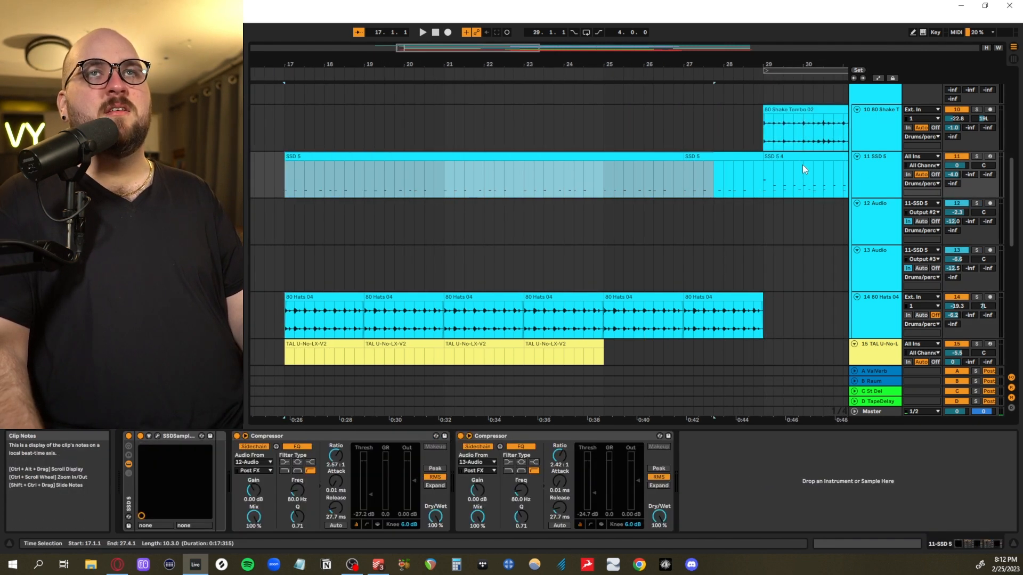
scroll(798, 170, left, 1)
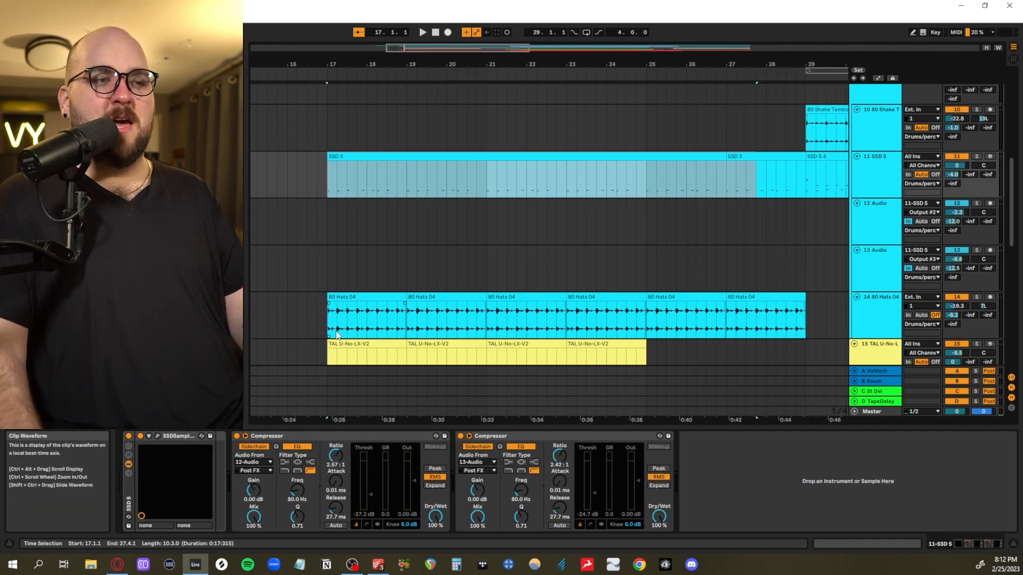
drag(334, 333, 569, 325)
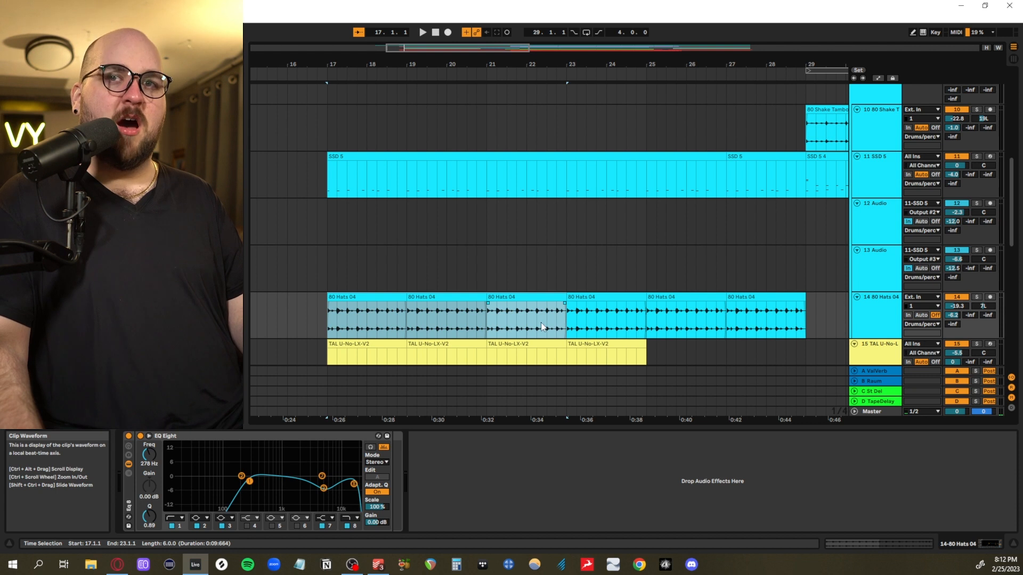
scroll(542, 327, up, 2)
scroll(541, 324, right, 3)
scroll(541, 323, down, 3)
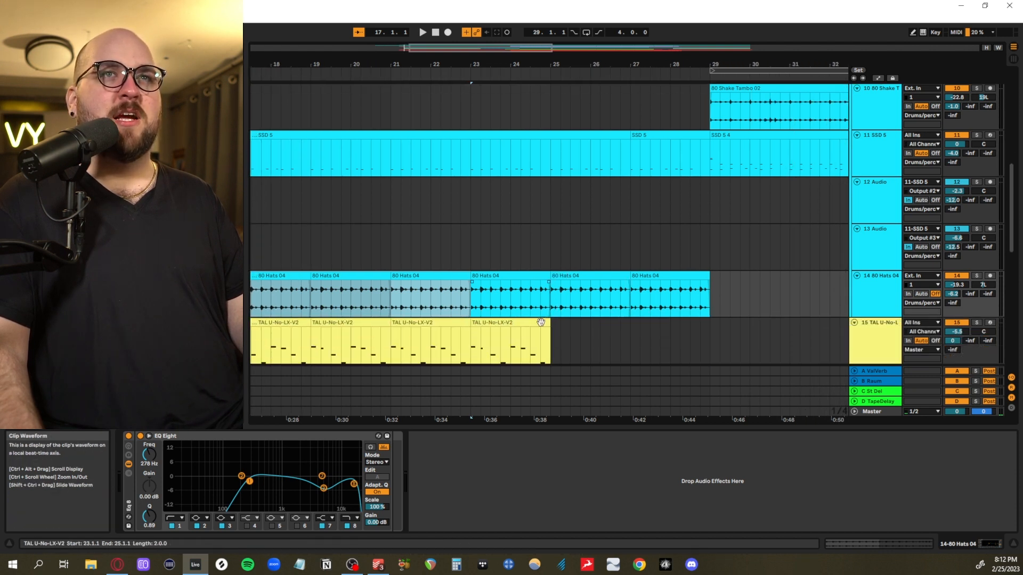
scroll(540, 322, left, 3)
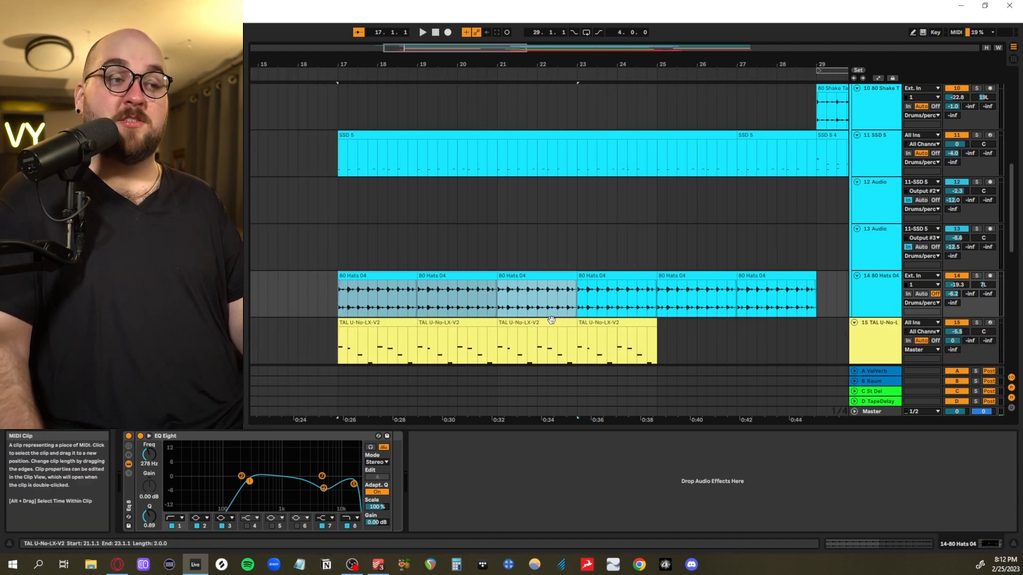
Examine the first 80 Hats 04 clip's waveform and play the soloed hats track from 17.1.1 into bar 18
click(341, 306)
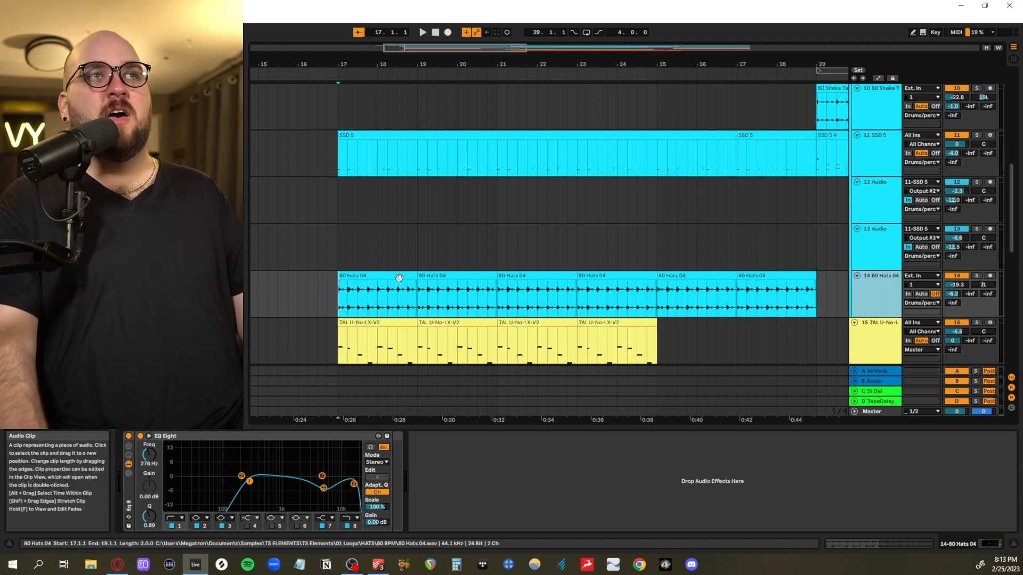
double_click(373, 301)
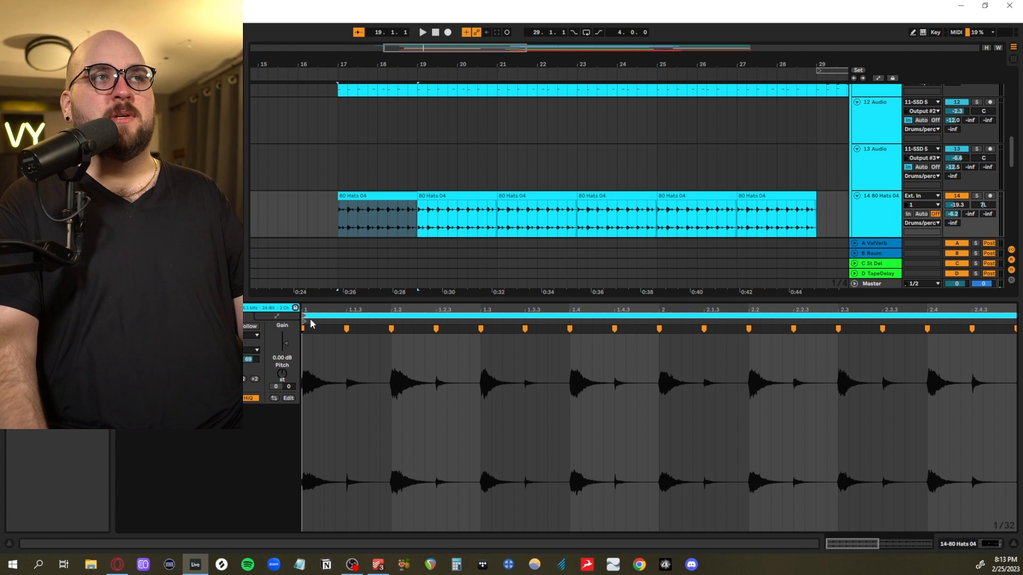
key(shift+Tab)
scroll(660, 329, up, 2)
key(space)
click(976, 292)
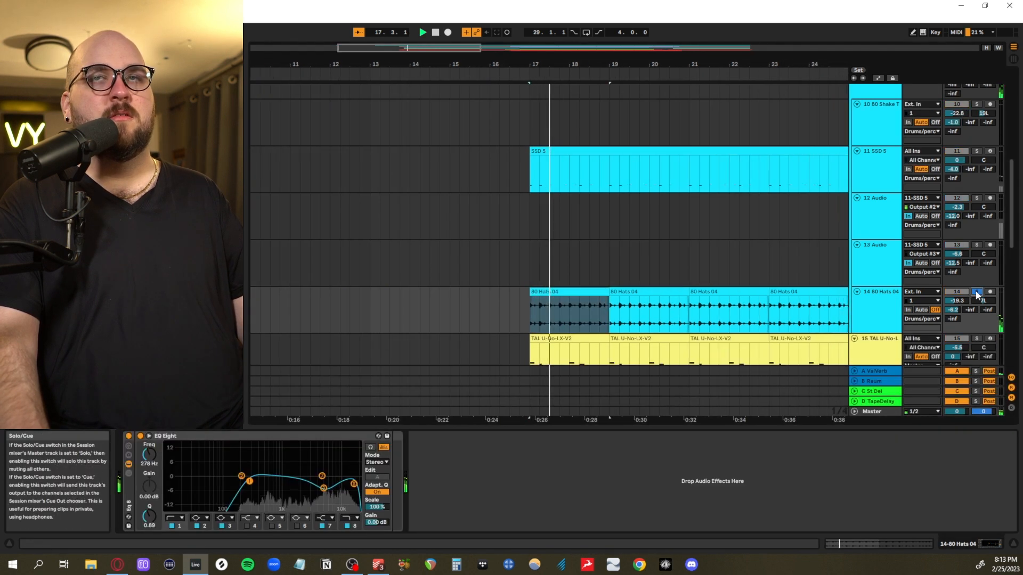
key(space)
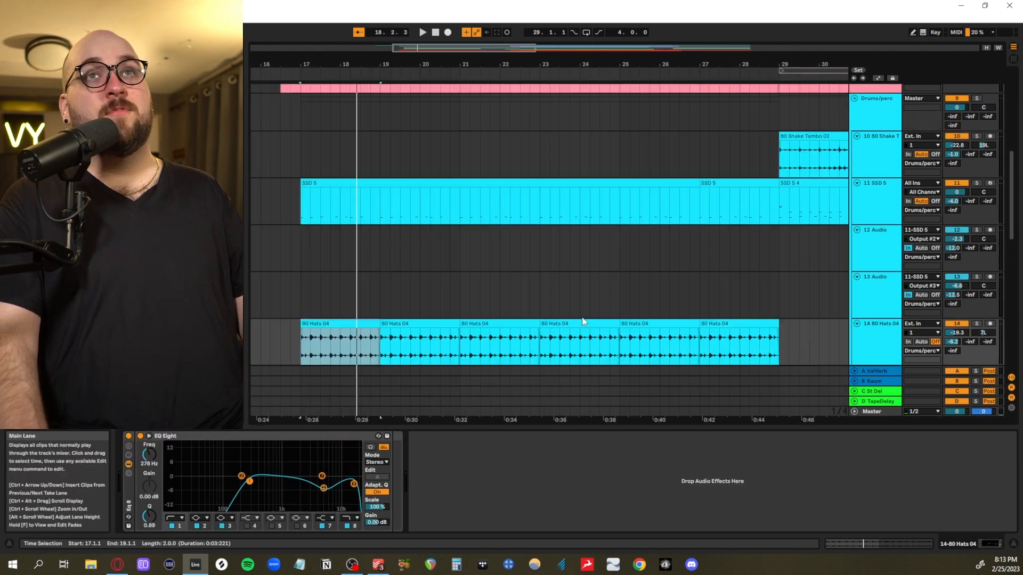
Solo the Drums/perc group again and play the SSD 5 drums together with the hats from 17.1.1 to bar 20
scroll(582, 321, down, 2)
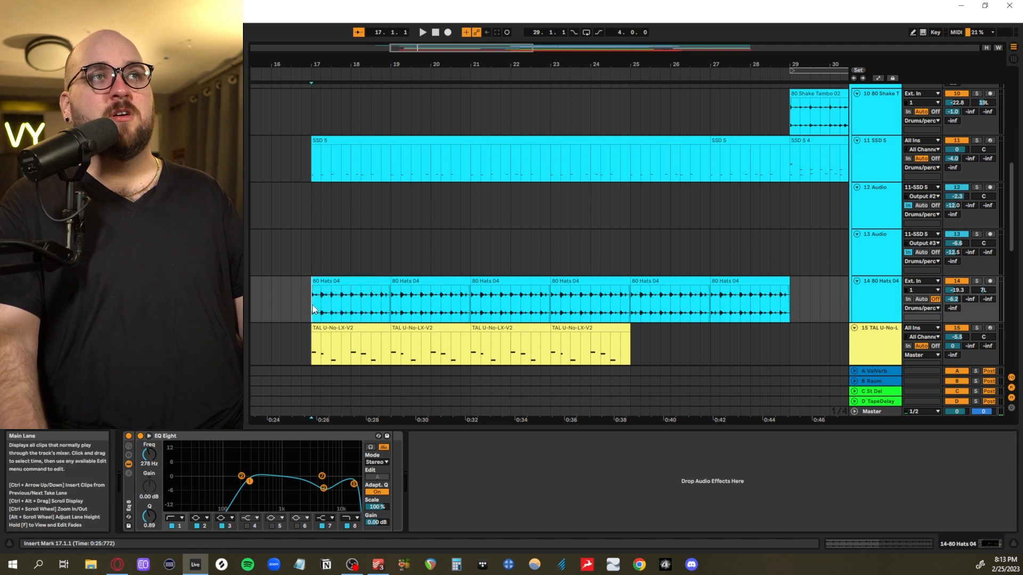
scroll(315, 310, up, 4)
click(977, 152)
scroll(833, 221, down, 4)
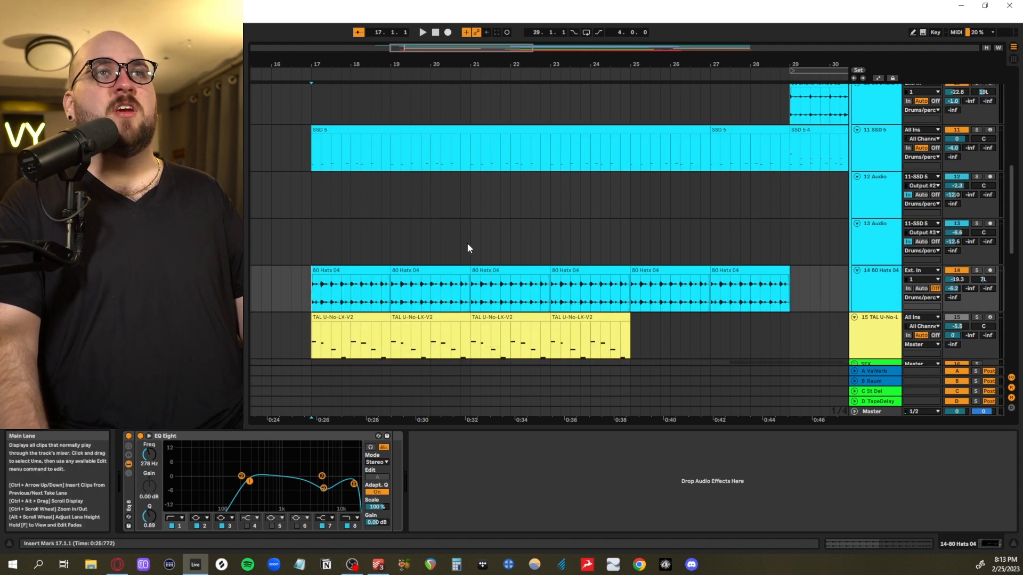
scroll(349, 226, up, 2)
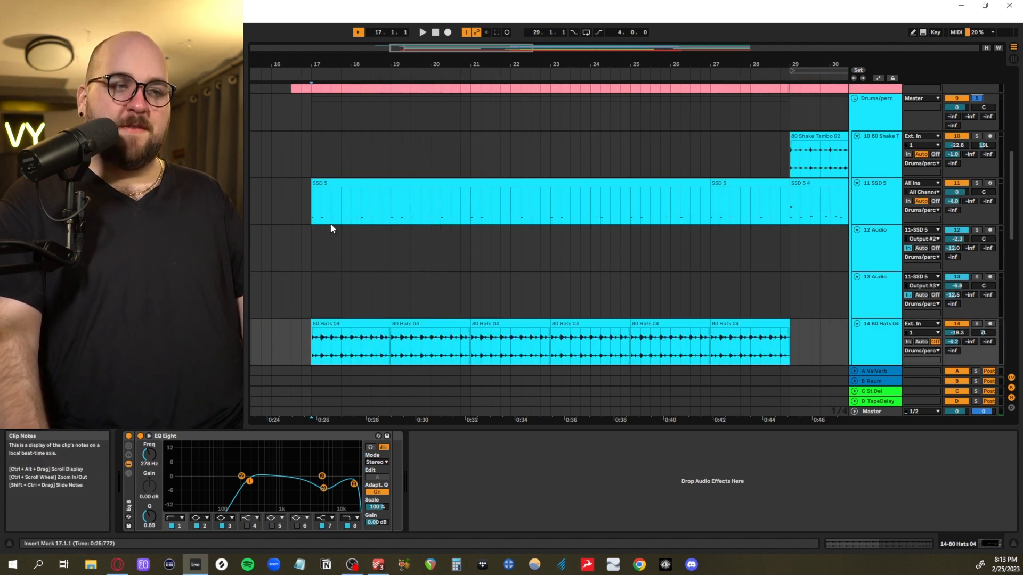
click(312, 216)
key(space)
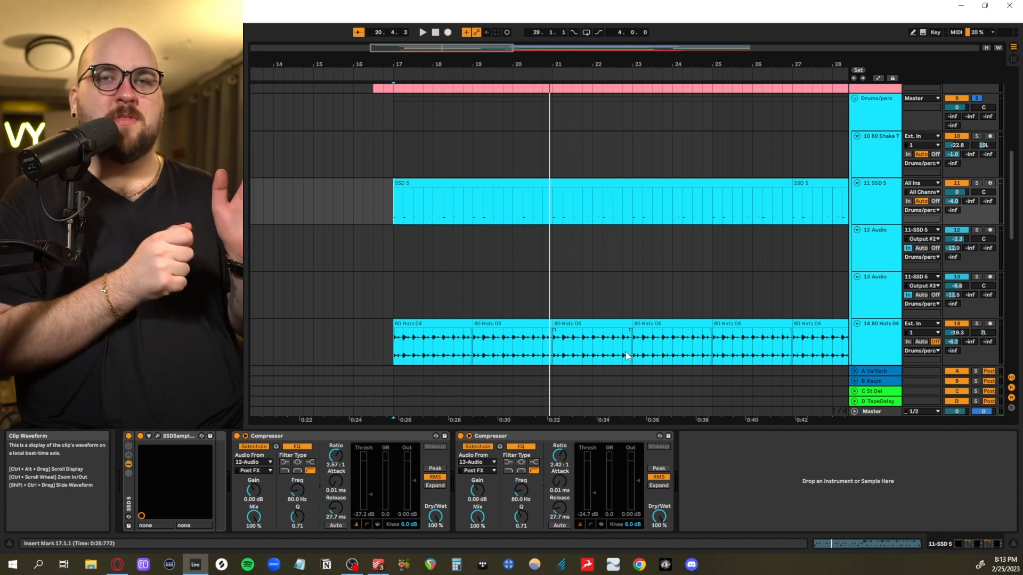
Highlight the first 80 Hats 04 clip from 17.1.1 to 19.1.1 and play the soloed drums from 17.1.1 into bar 19
scroll(369, 335, down, 1)
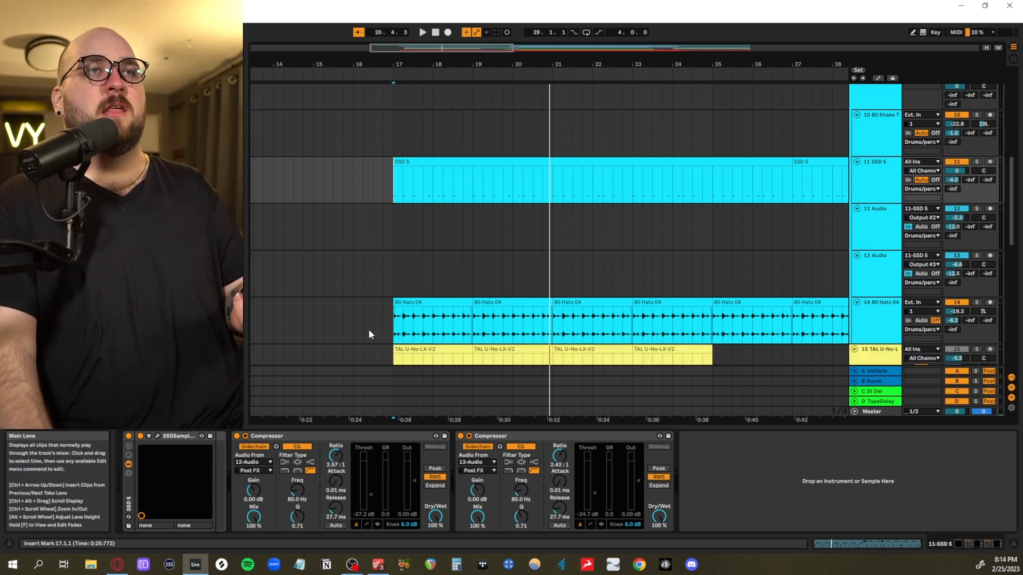
drag(396, 327, 471, 326)
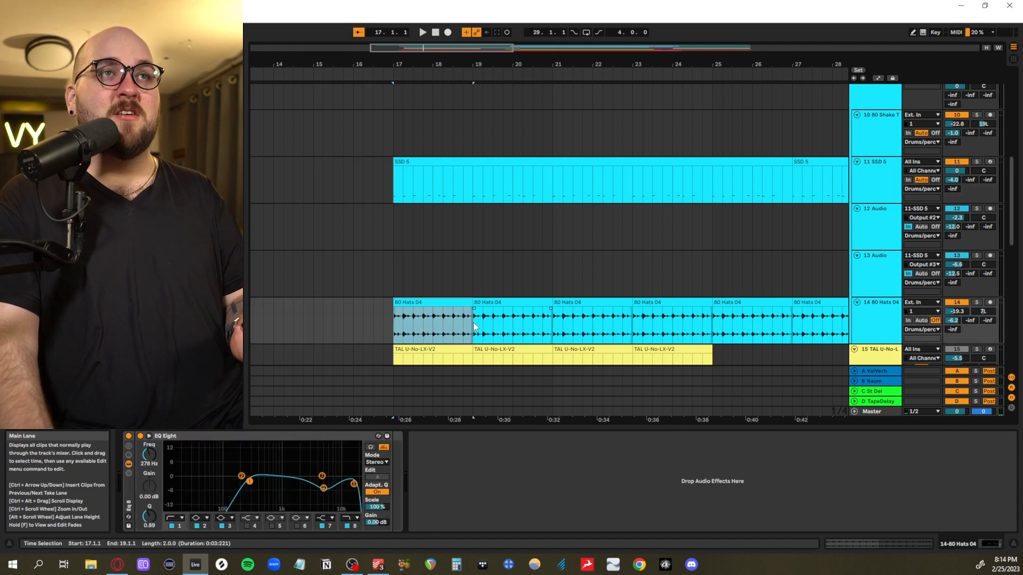
scroll(484, 325, left, 1)
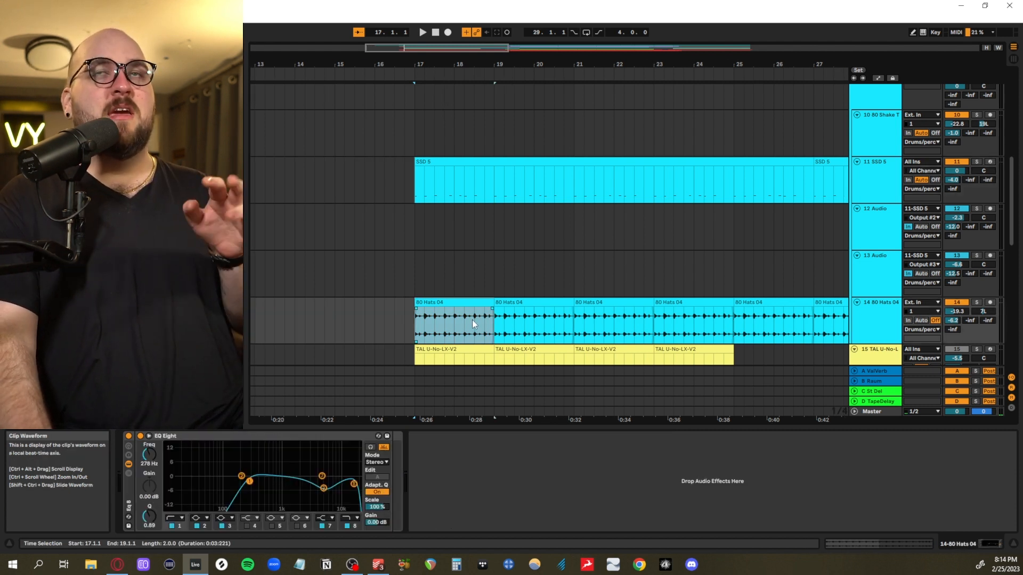
scroll(472, 320, up, 1)
key(space)
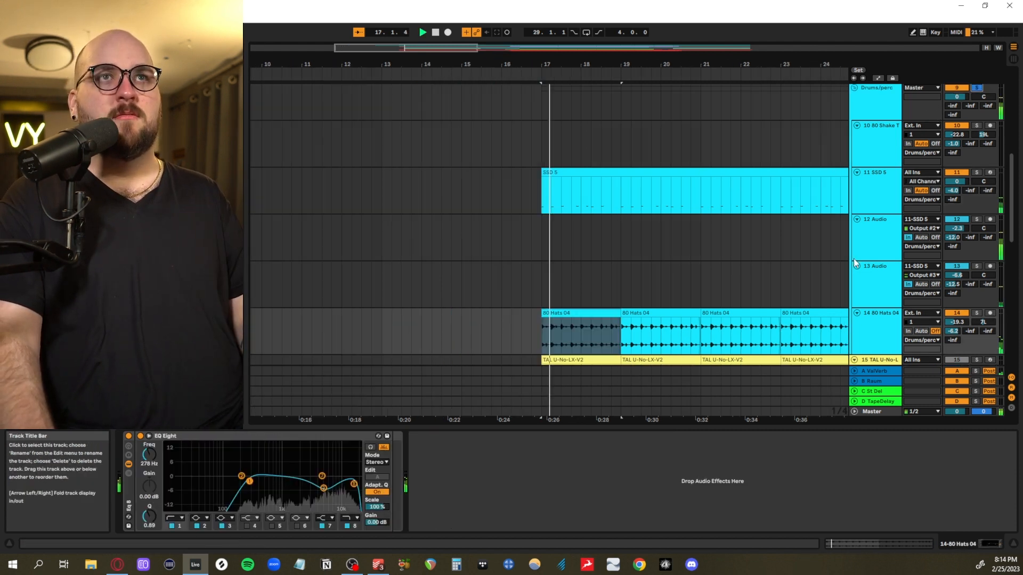
scroll(836, 267, up, 3)
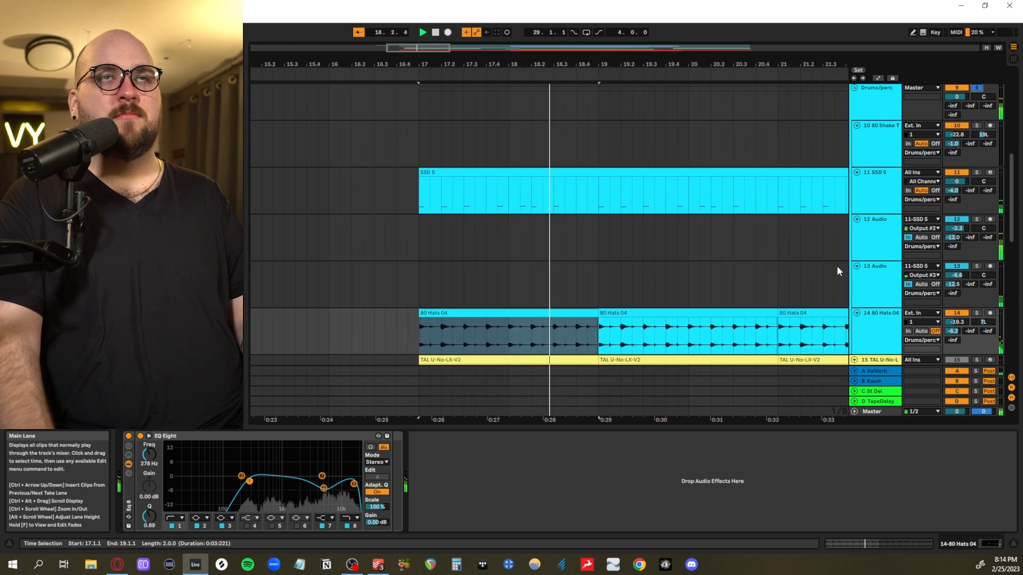
scroll(836, 266, down, 3)
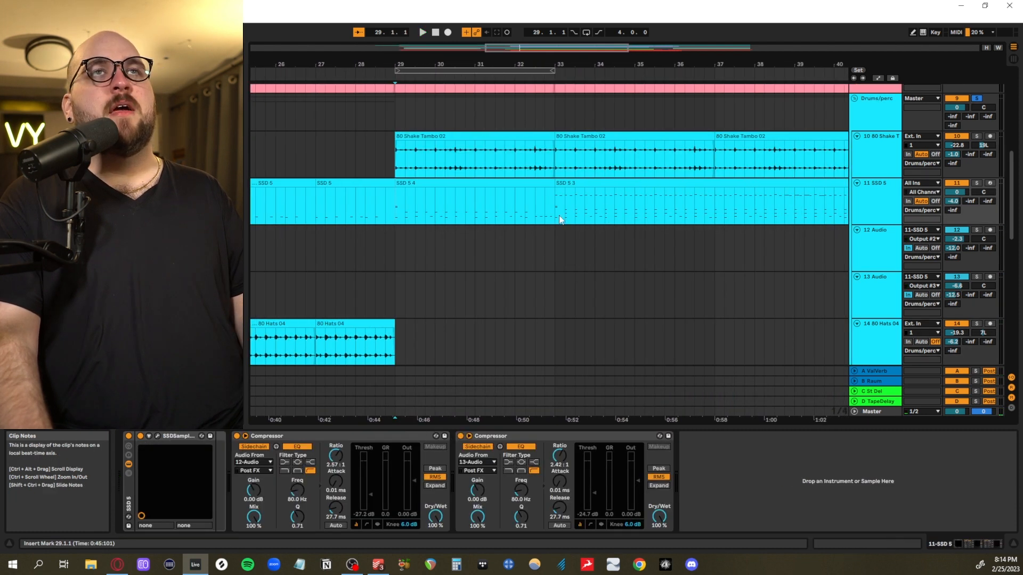
scroll(538, 215, right, 1)
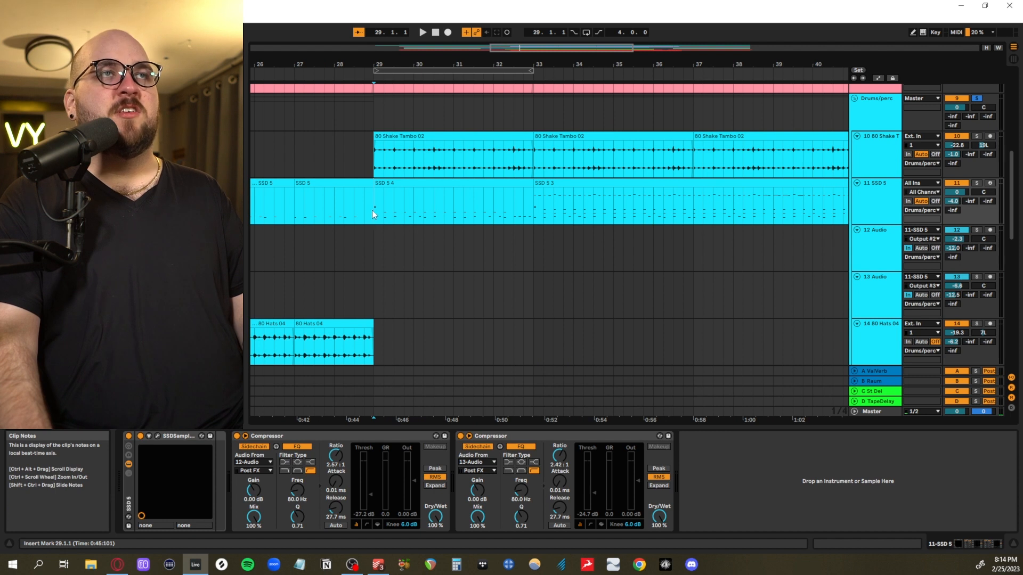
Compare the SSD 5 4 clip at 29.1.1 with the SSD 5 clip from 27.1.1 to 29.1.1, playing the drums from 29.1.1
scroll(452, 244, up, 2)
scroll(450, 258, right, 2)
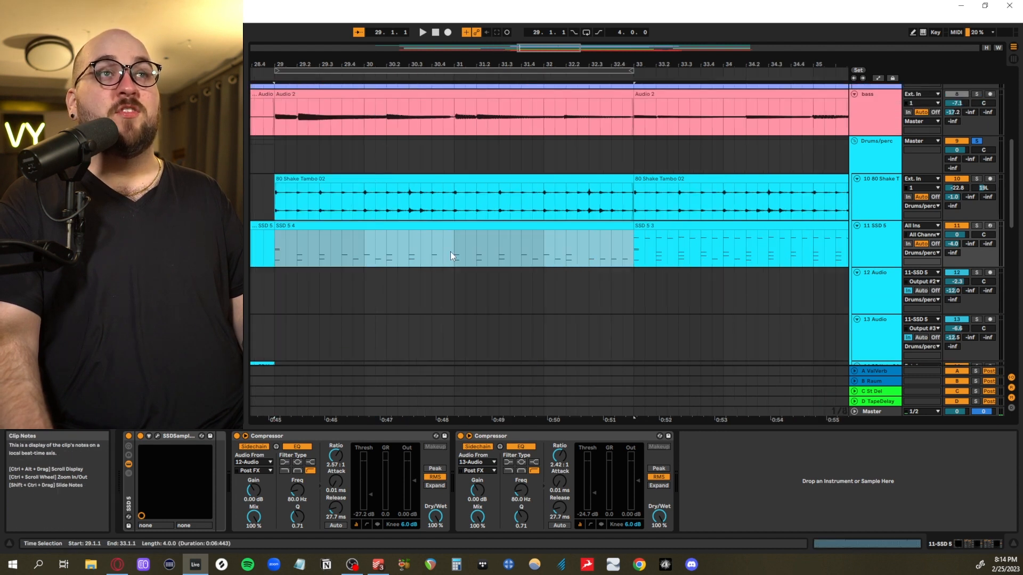
key(space)
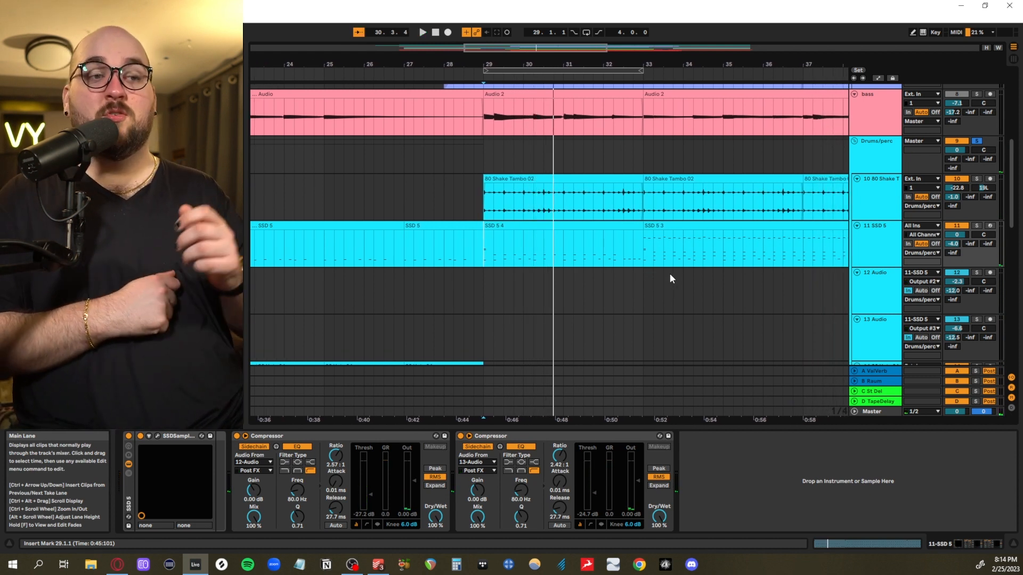
scroll(669, 273, left, 5)
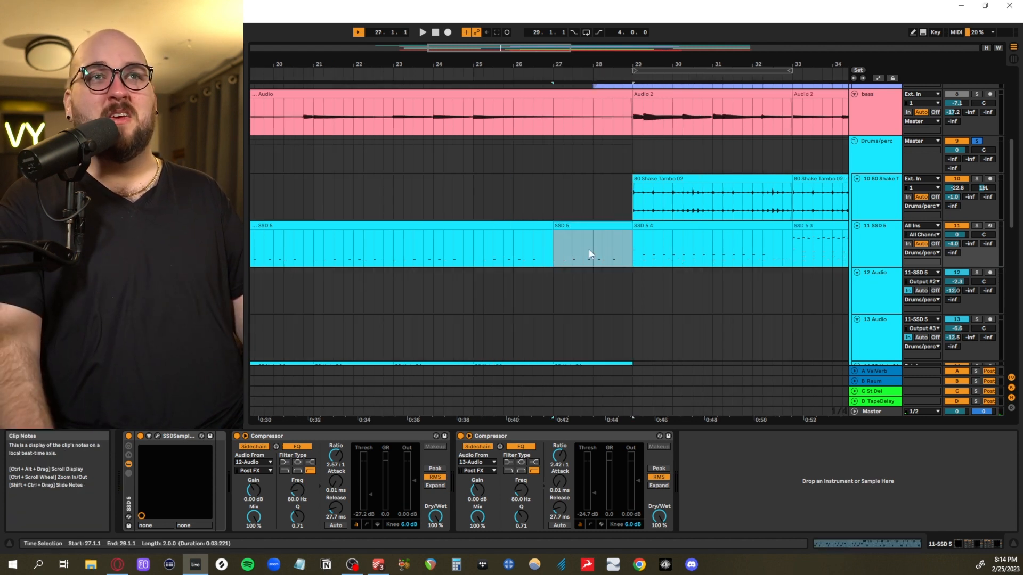
key(space)
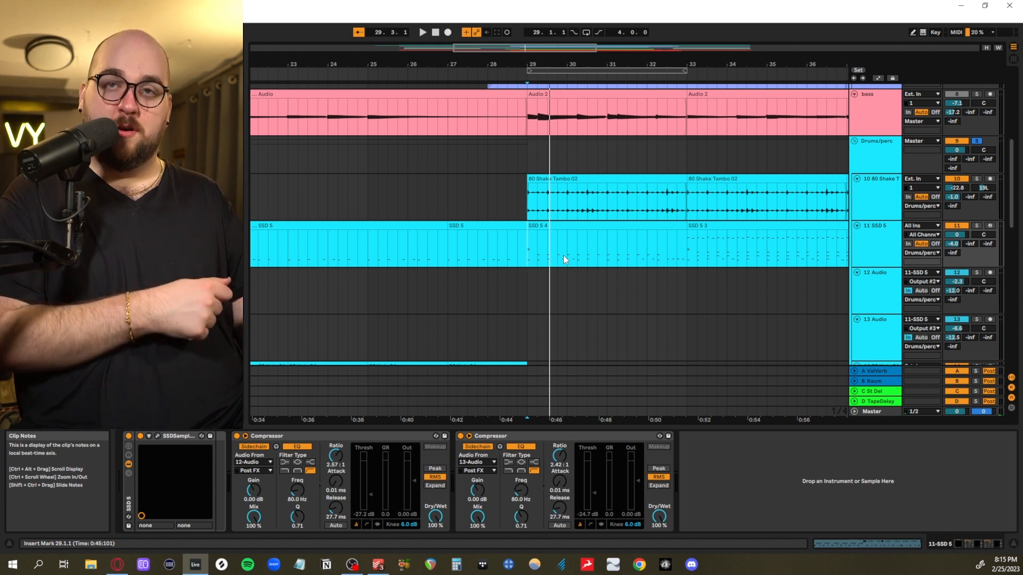
key(space)
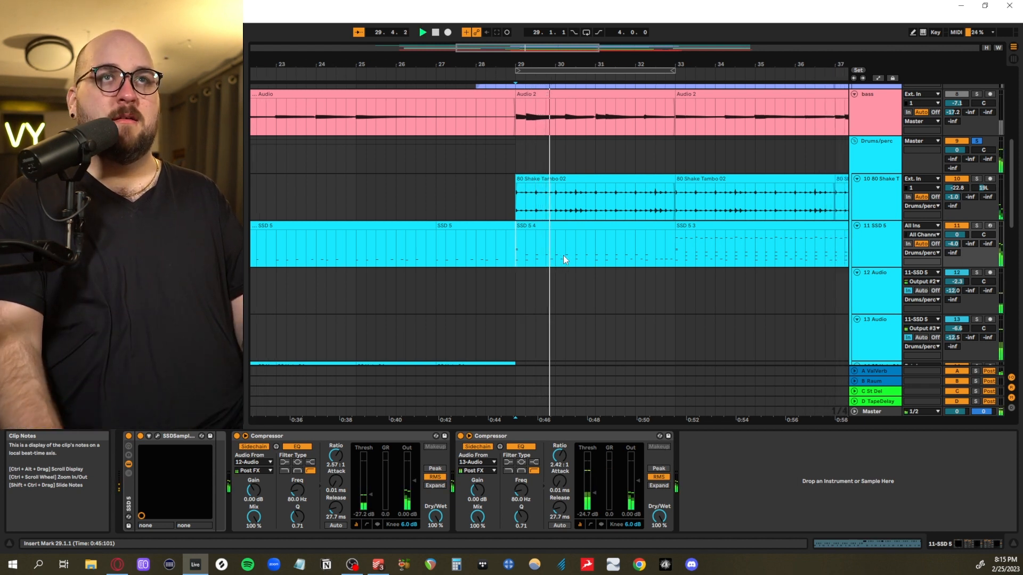
key(space)
Play the 80 Shake Tambo 02 track on its own from 29.1.1, then switch its solo off
click(639, 216)
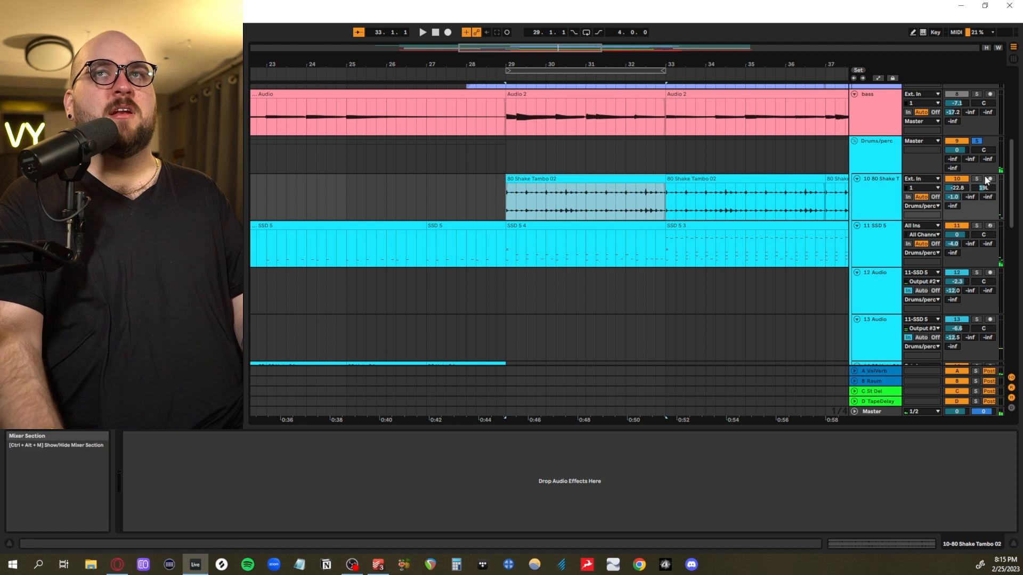
key(space)
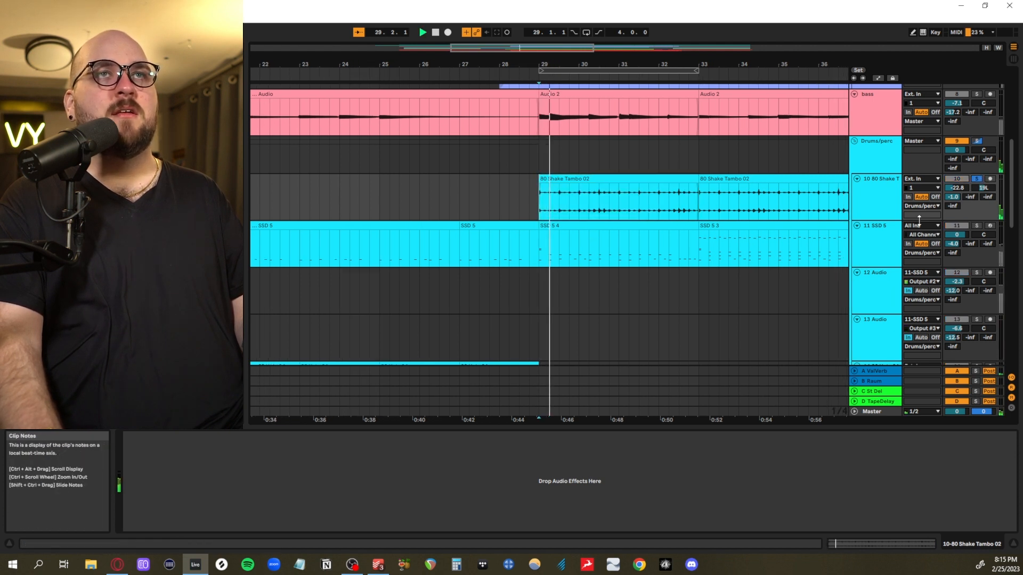
key(space)
click(975, 180)
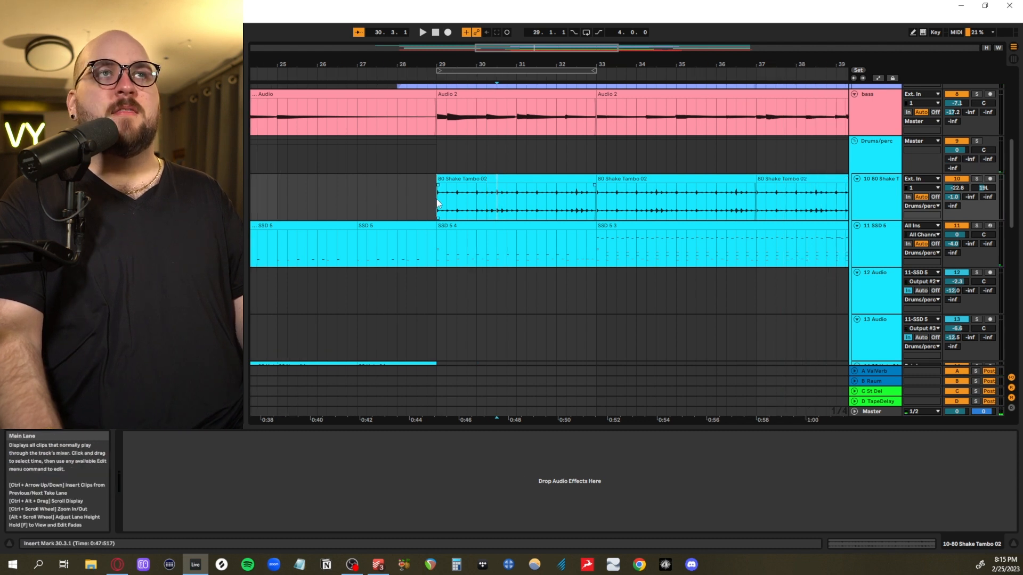
Highlight the 80 Shake Tambo 02 clip from 29.1.1 to 33.1.1 and the start of SSD 5 3, and play the drums into bar 38
drag(438, 203, 584, 204)
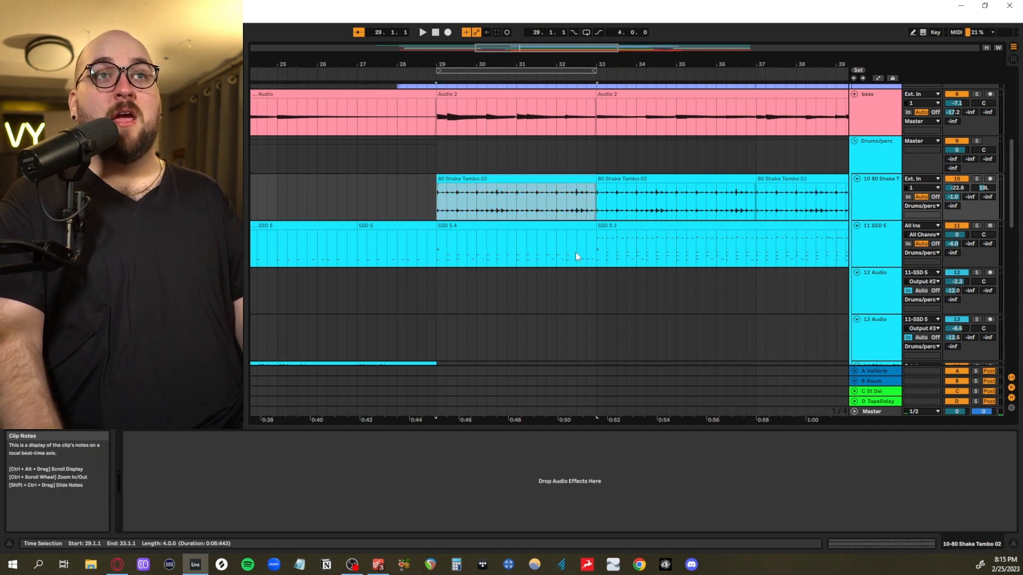
drag(586, 249, 686, 248)
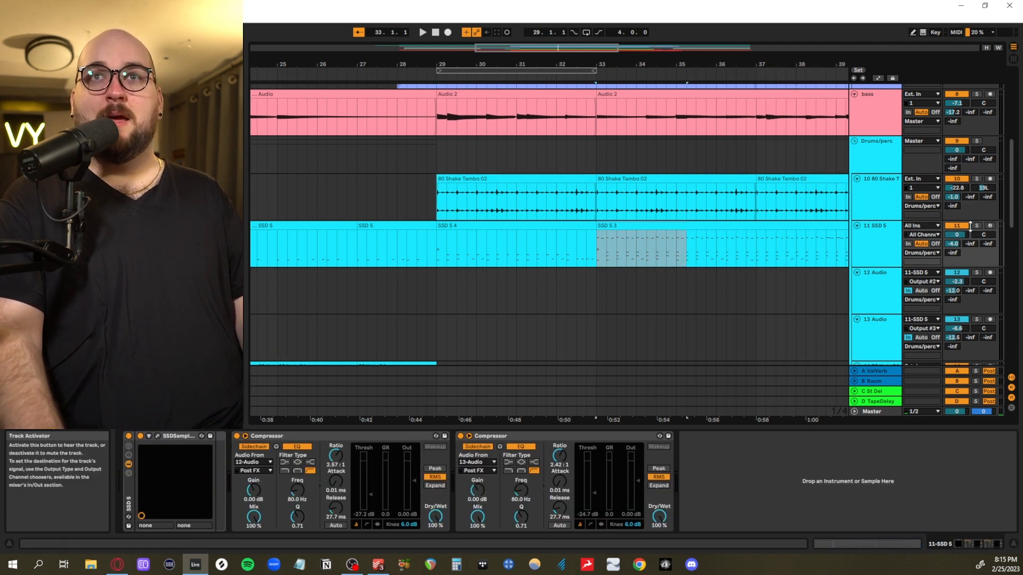
click(529, 252)
key(space)
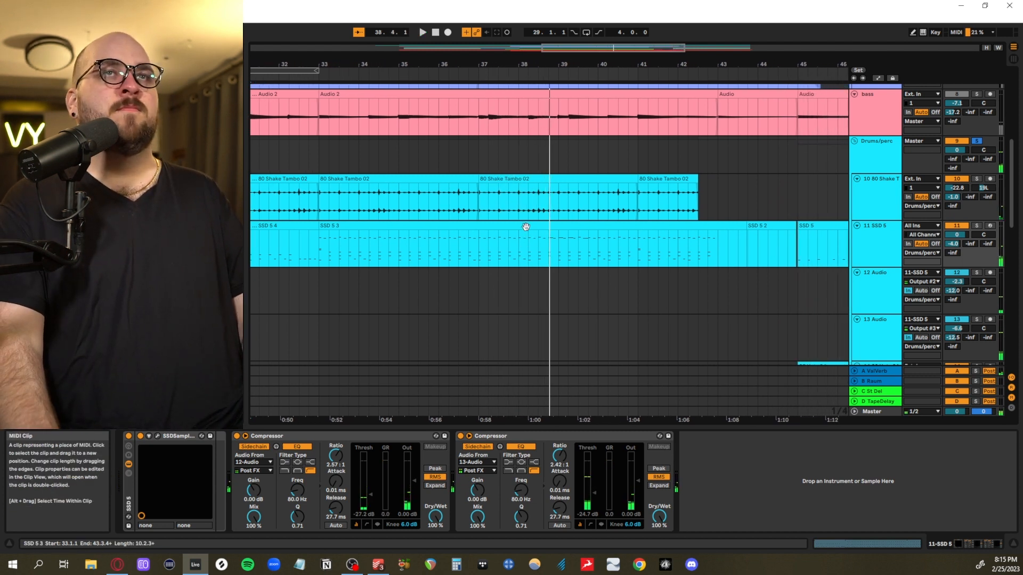
Examine the SSD 5 3 clip's MIDI notes and the SSDSampler5 kit with its percussion pieces, then close the sampler window
double_click(526, 227)
click(471, 349)
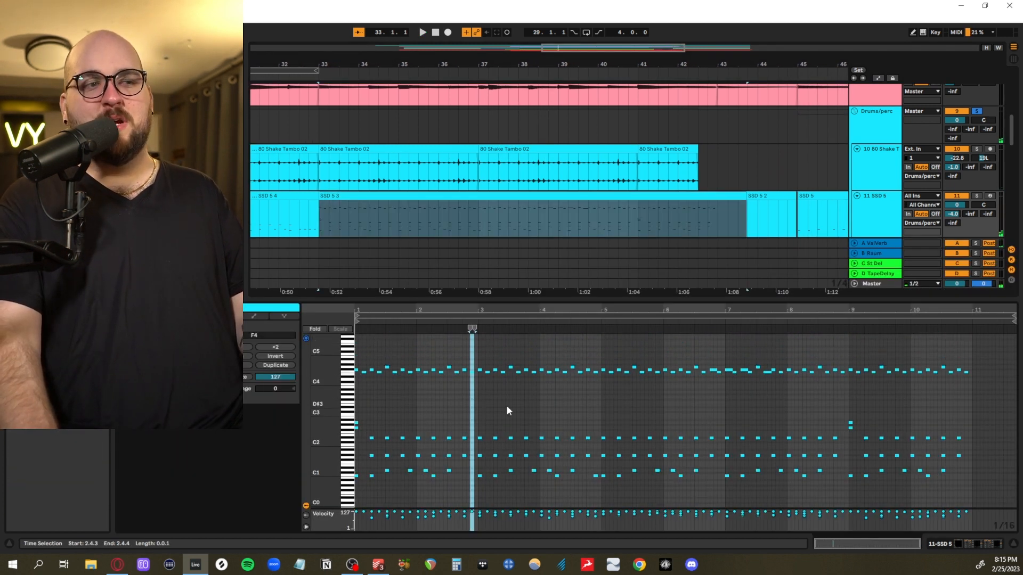
key(shift+Tab)
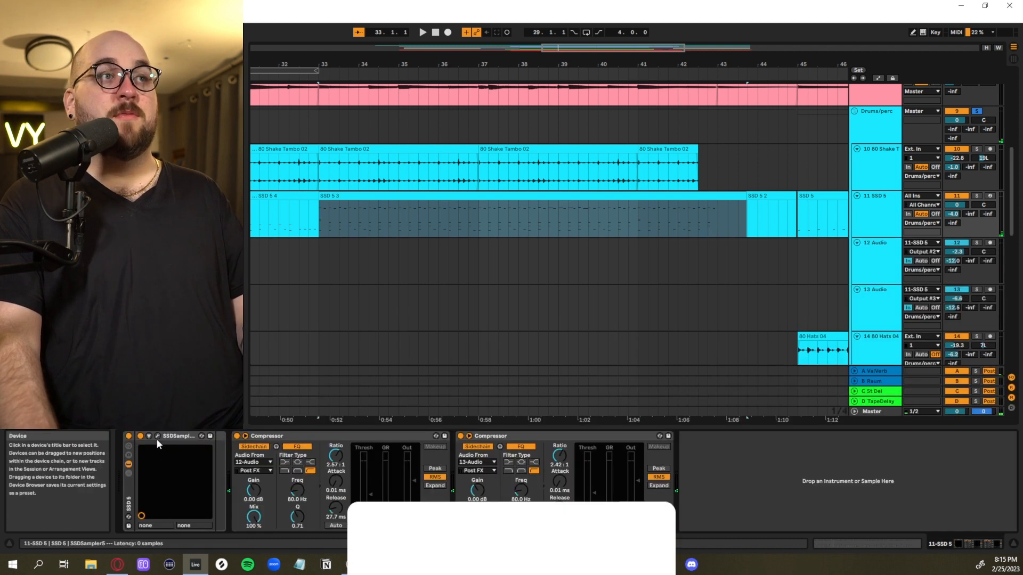
click(156, 437)
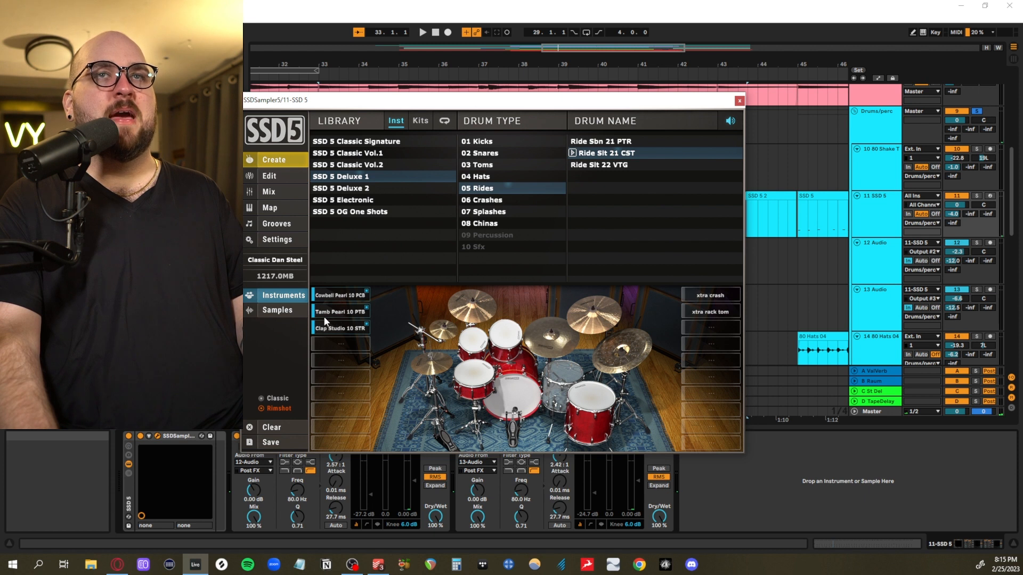
click(739, 101)
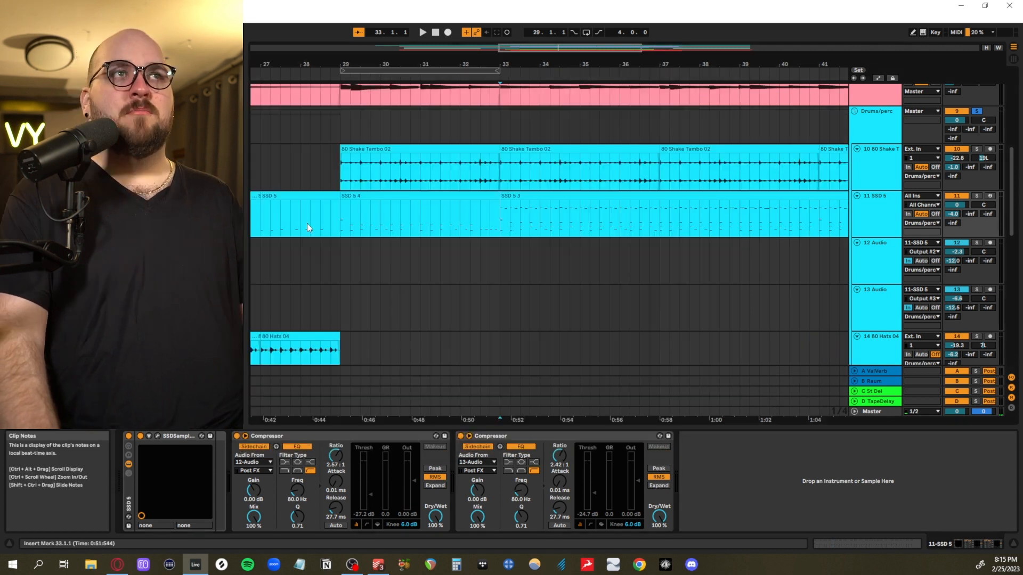
Audition the drum sections, placing the playback start at 23.1.1 on the hats and at 33.1.1 on the SSD 5 3 clip
scroll(307, 228, left, 10)
scroll(322, 226, down, 3)
click(497, 263)
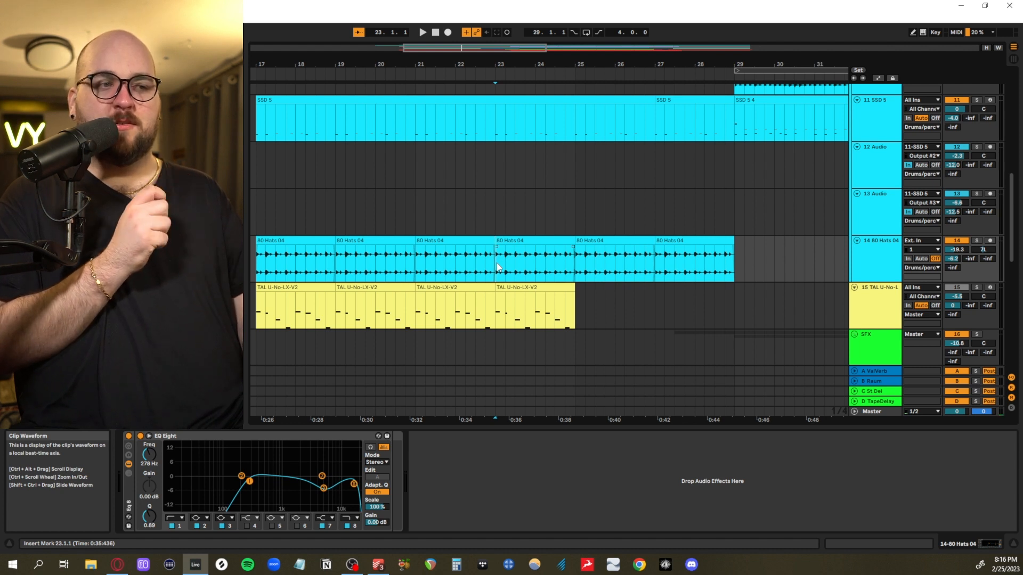
key(space)
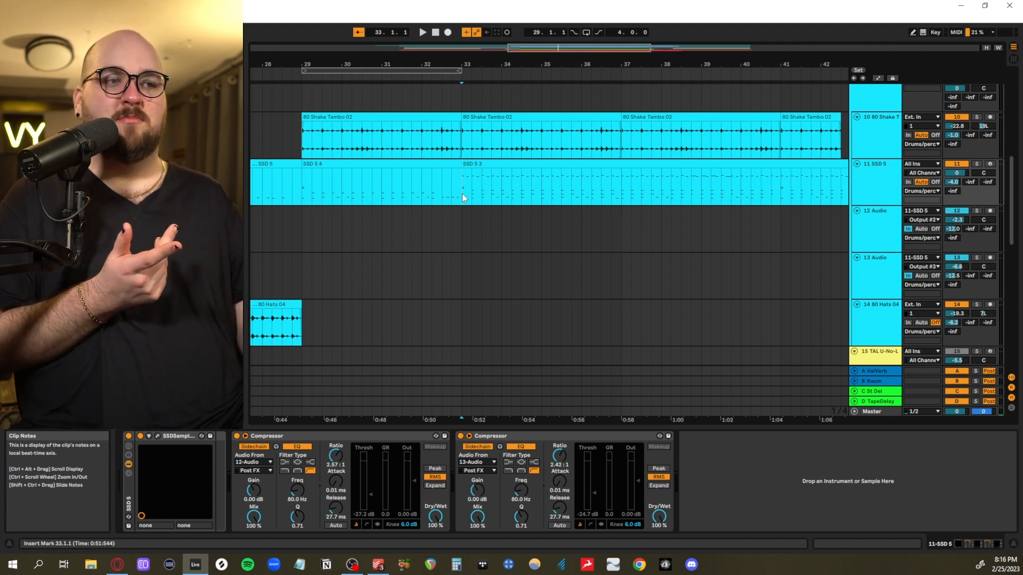
key(space)
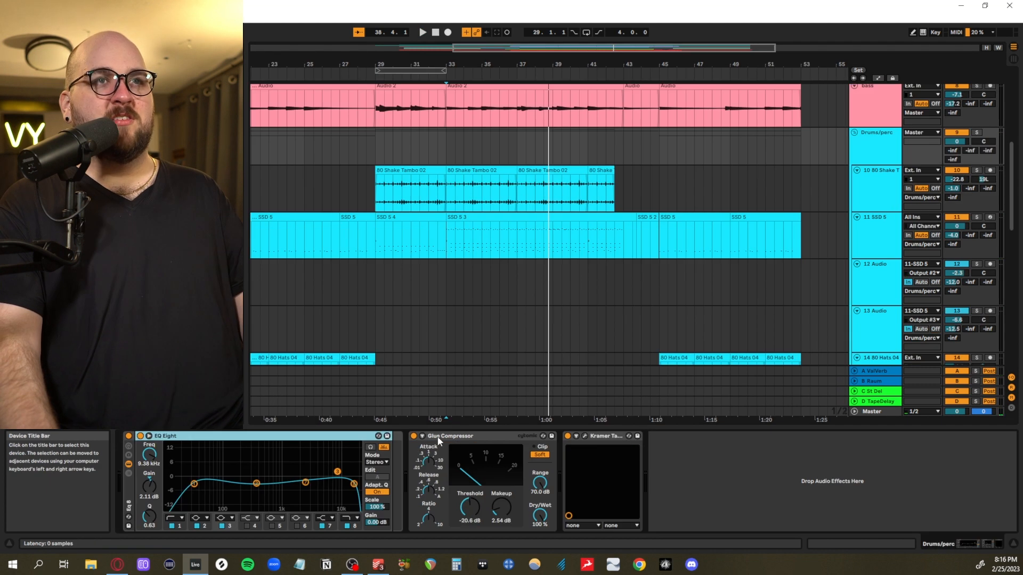
Examine the Glue Compressor and Kramer Tape effects on the Drums/perc group
click(439, 438)
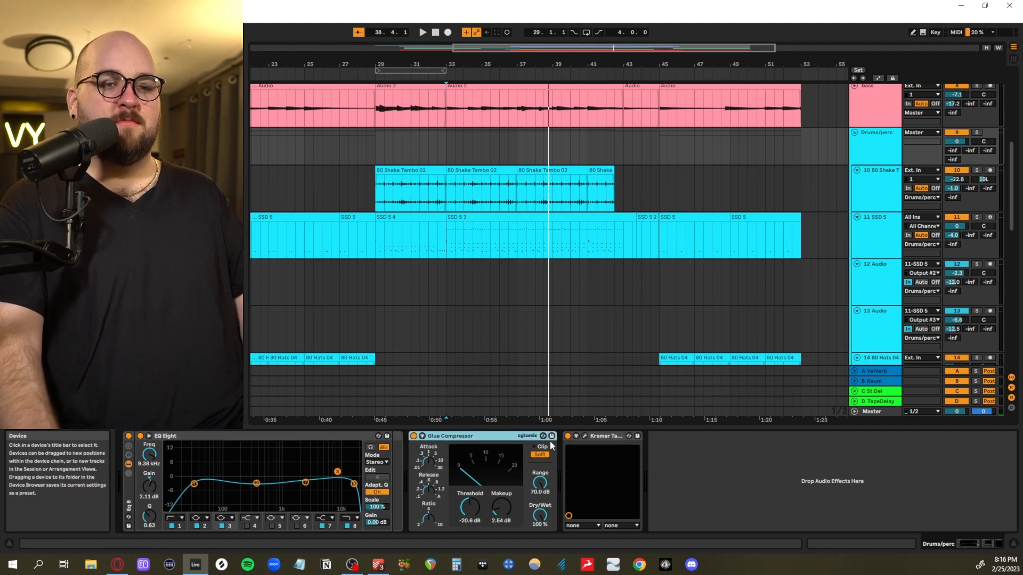
click(585, 435)
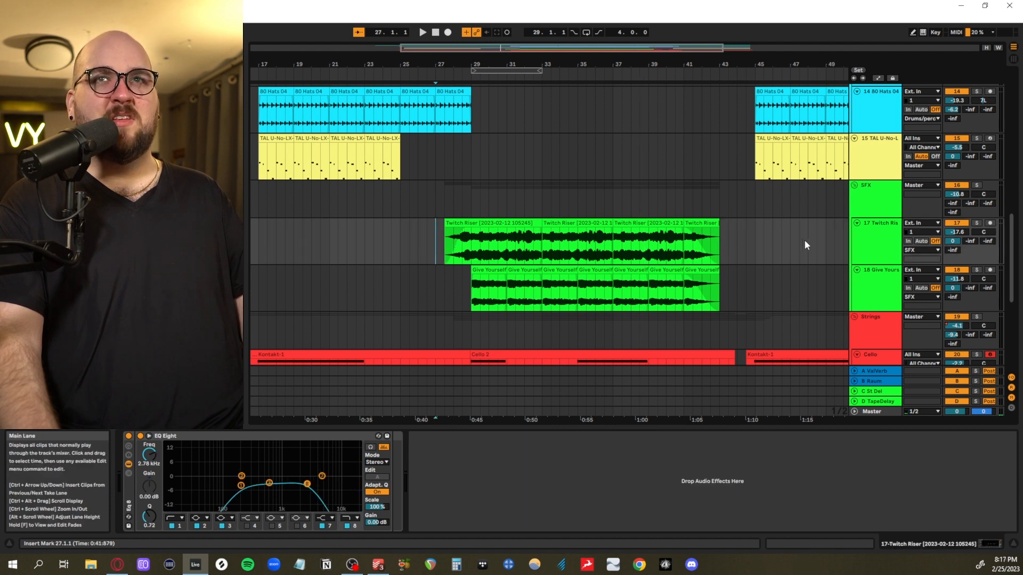
Solo the SFX group and play the Twitch Riser and Give Yourself layers from 27.1.1 into bar 32
click(871, 213)
click(977, 185)
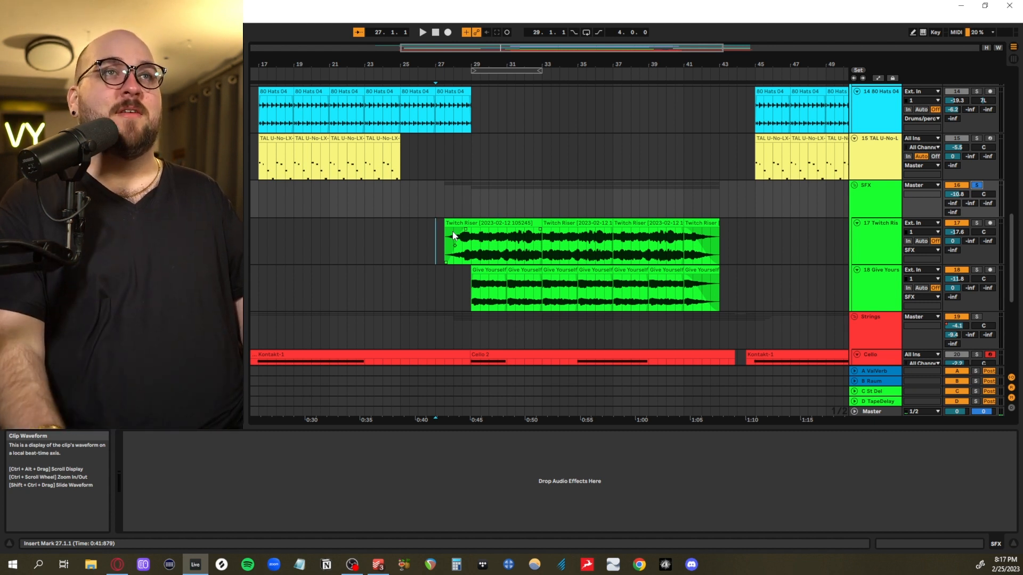
key(space)
scroll(563, 288, up, 5)
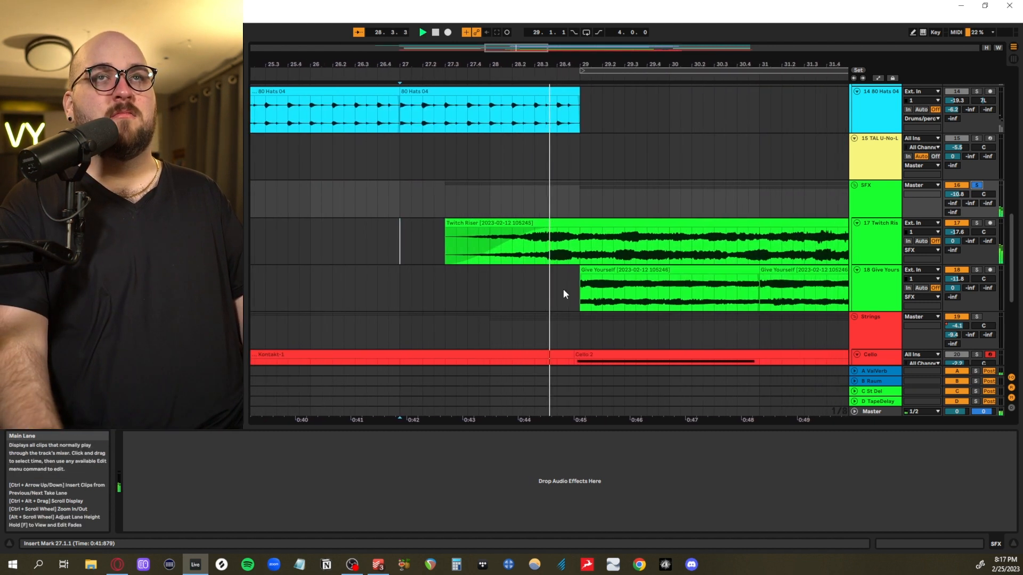
scroll(564, 290, down, 3)
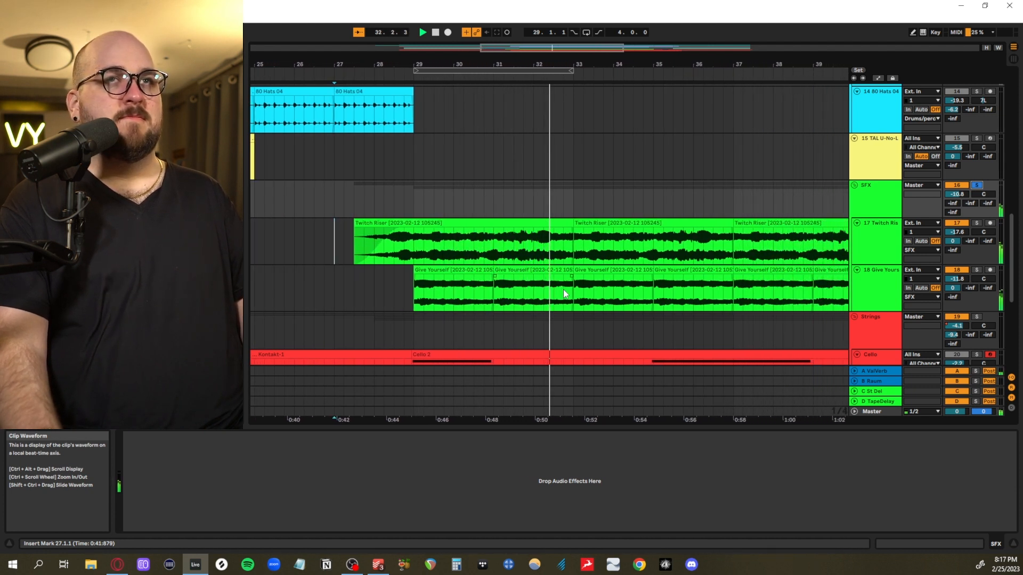
key(space)
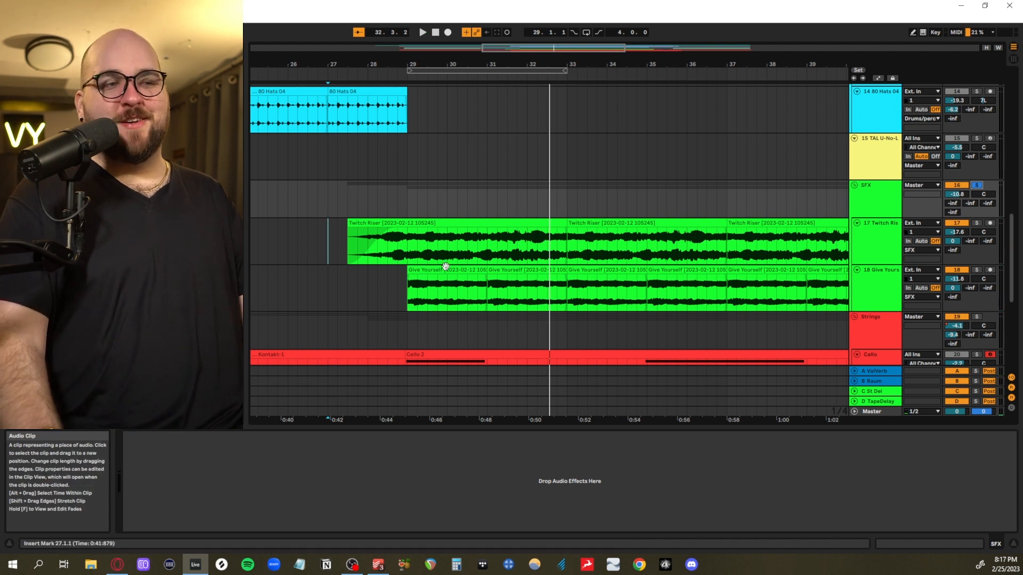
Highlight the first Twitch Riser clip, set the playback start to 27.3.1, and examine how the Give Yourself clips line up with it
click(450, 222)
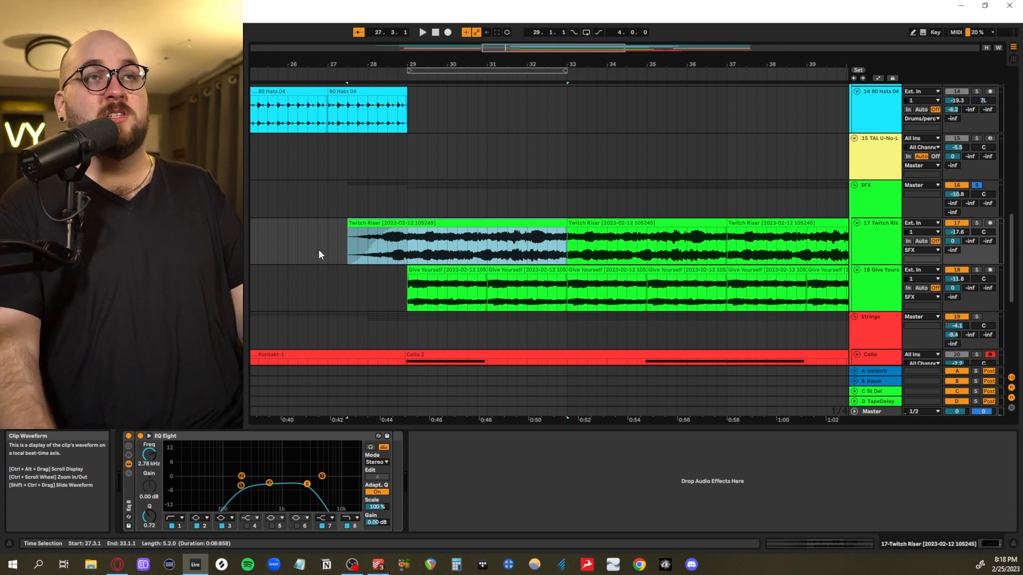
click(345, 250)
scroll(346, 253, down, 1)
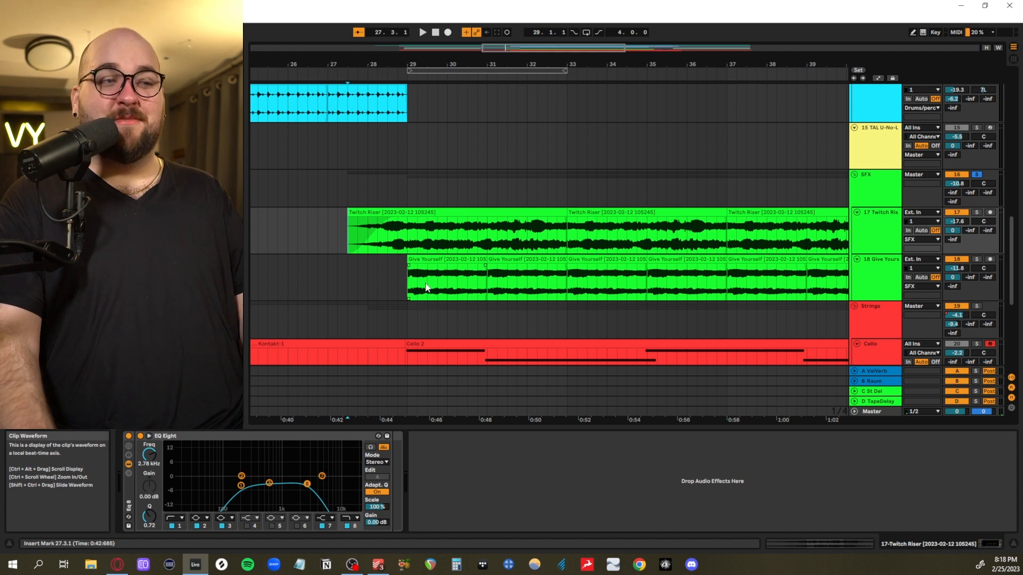
scroll(430, 283, right, 15)
scroll(467, 279, left, 20)
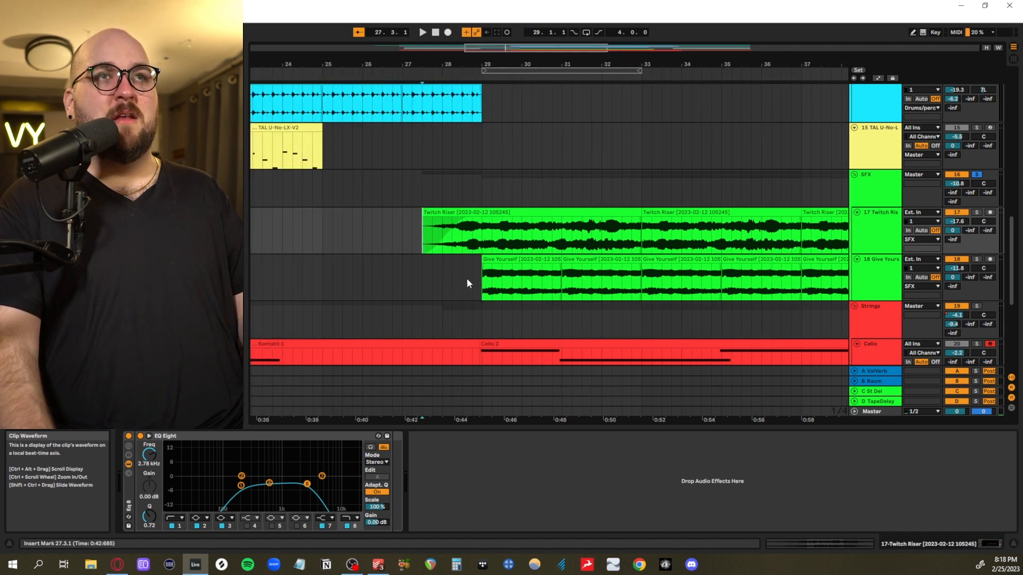
scroll(467, 280, left, 1)
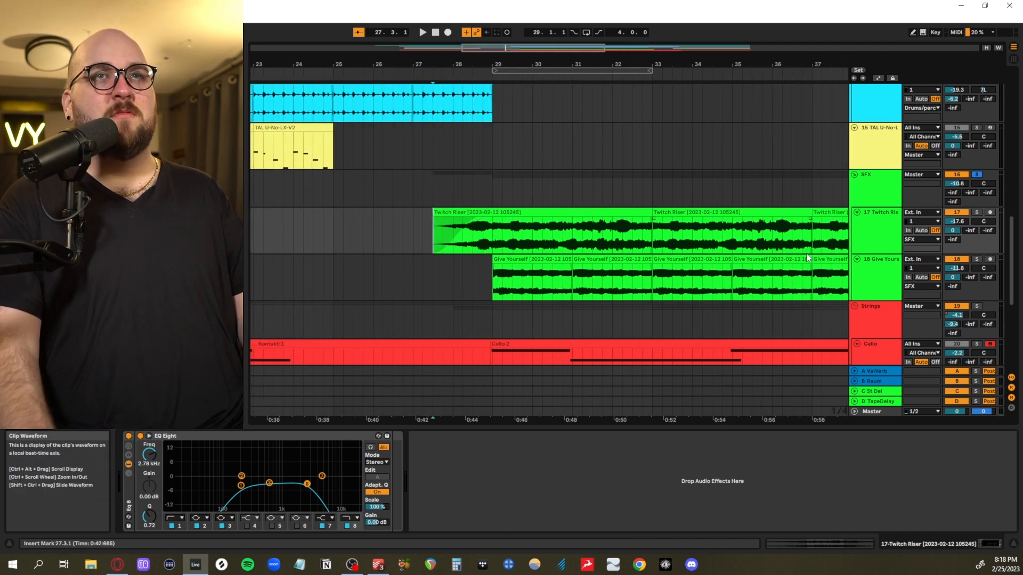
Highlight the Twitch Riser and Give Yourself layers from 26.1.1 to 36.4.1, and place the playback start at 28.3.1 on the Give Yourself track
scroll(709, 270, right, 19)
scroll(712, 265, up, 1)
scroll(711, 266, left, 15)
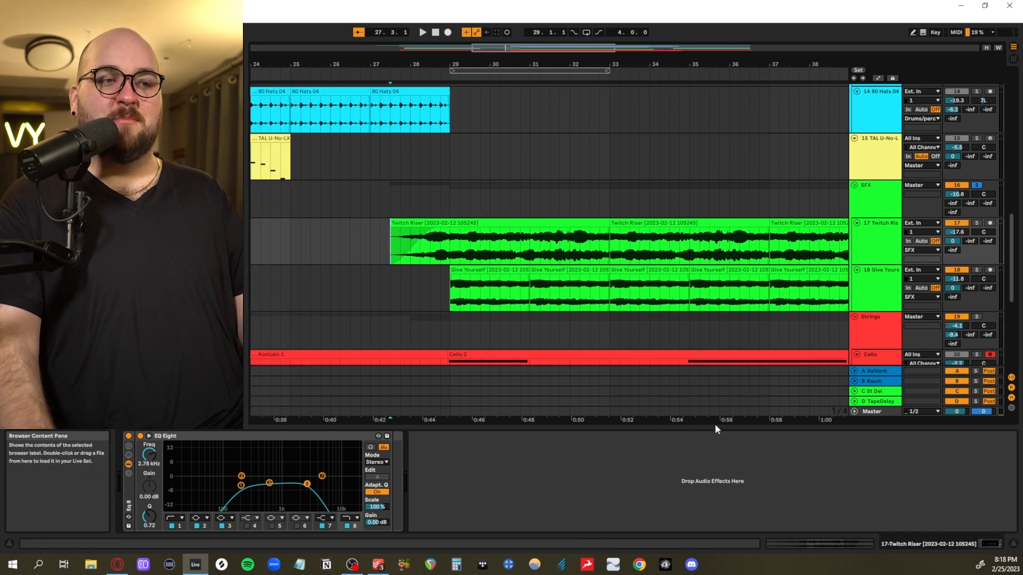
scroll(455, 311, down, 3)
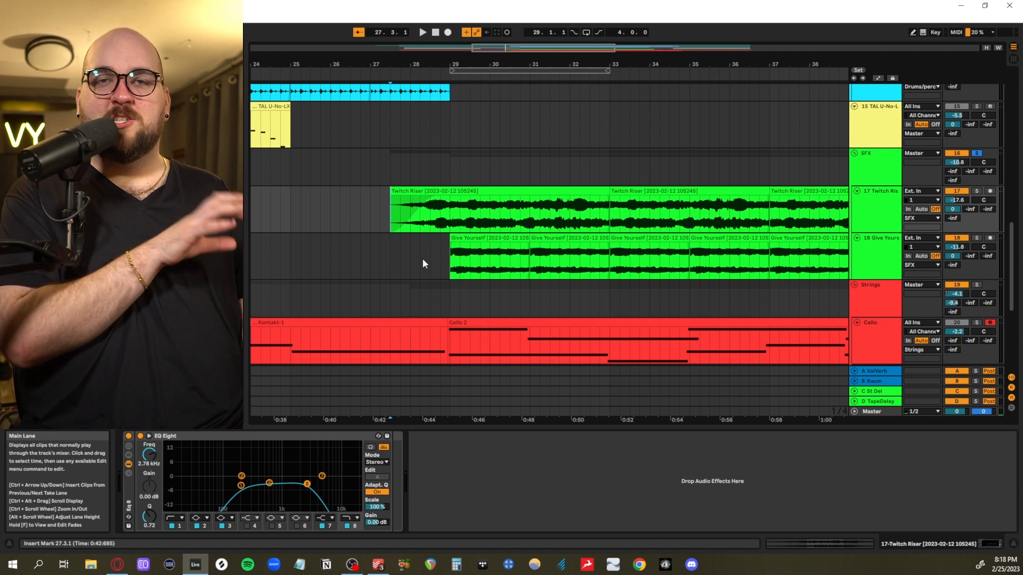
drag(423, 261, 793, 248)
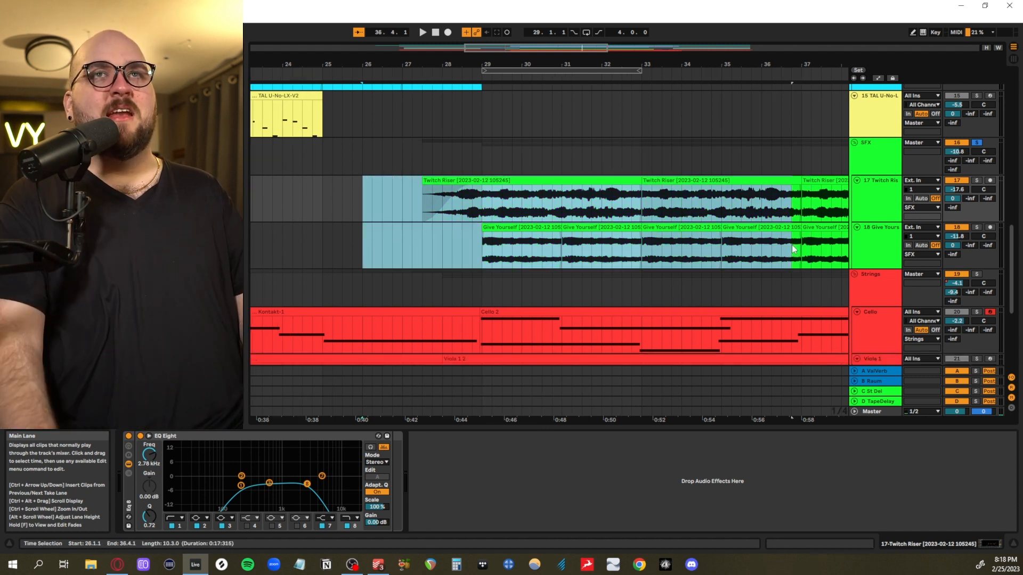
click(462, 244)
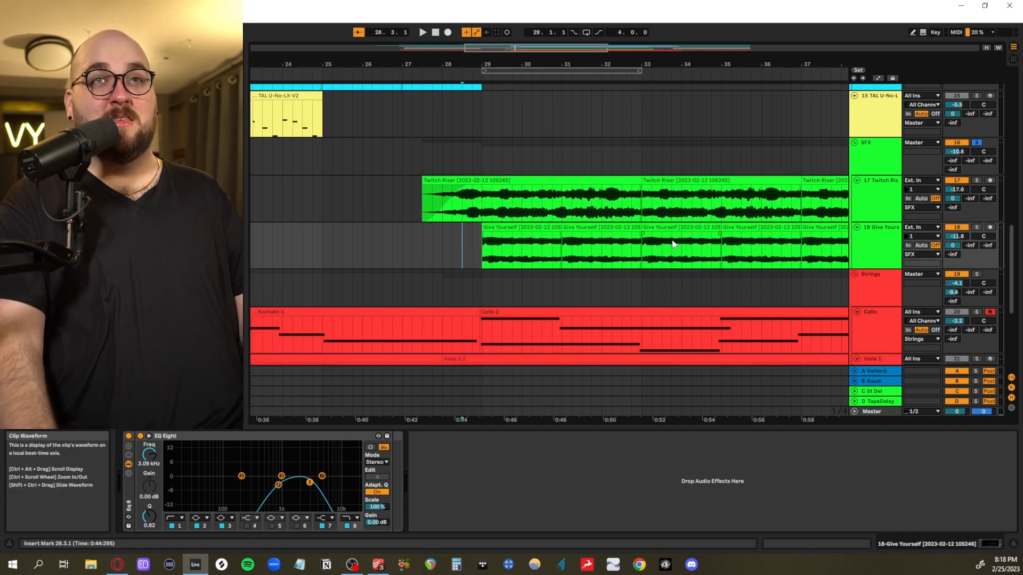
scroll(672, 243, up, 1)
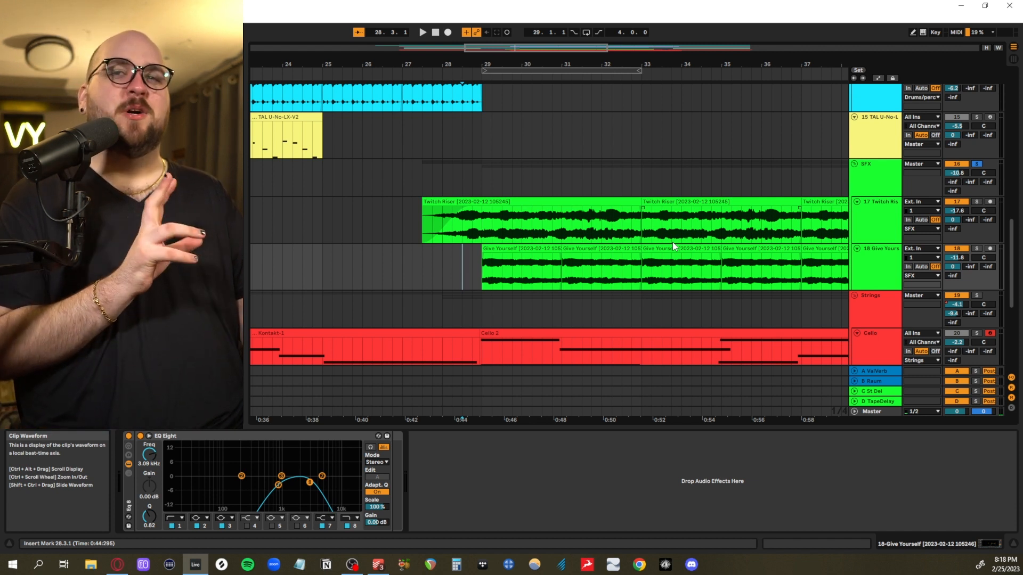
Solo the Strings group and play its cello, viola and violin parts from 28.1.1 into bar 39
scroll(541, 250, down, 5)
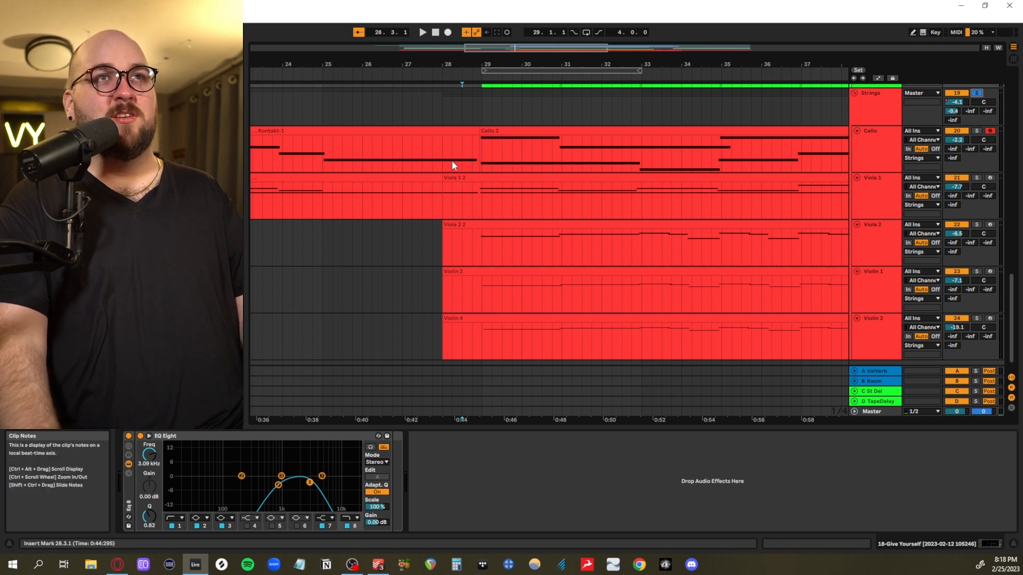
click(445, 161)
key(space)
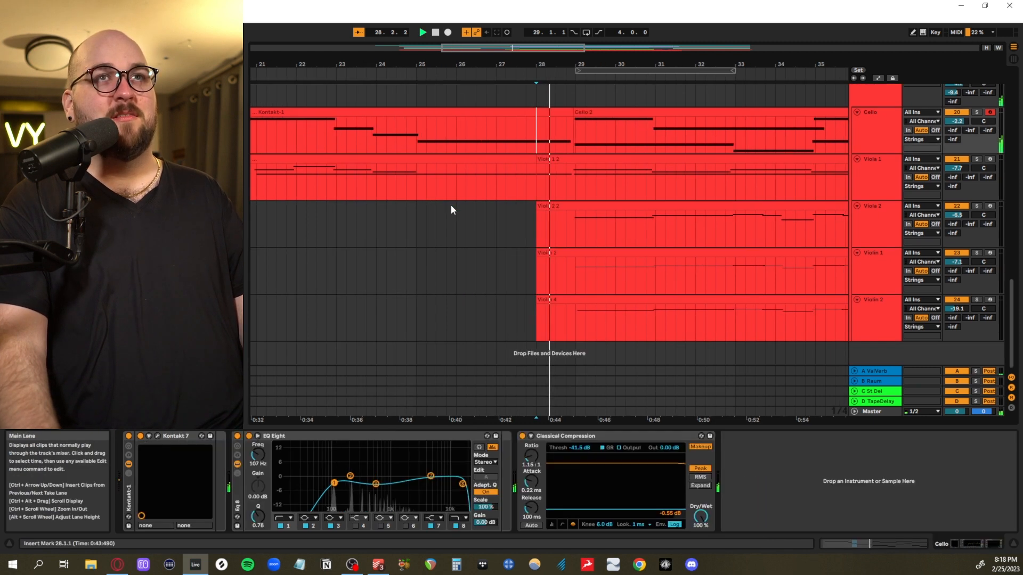
scroll(475, 211, up, 2)
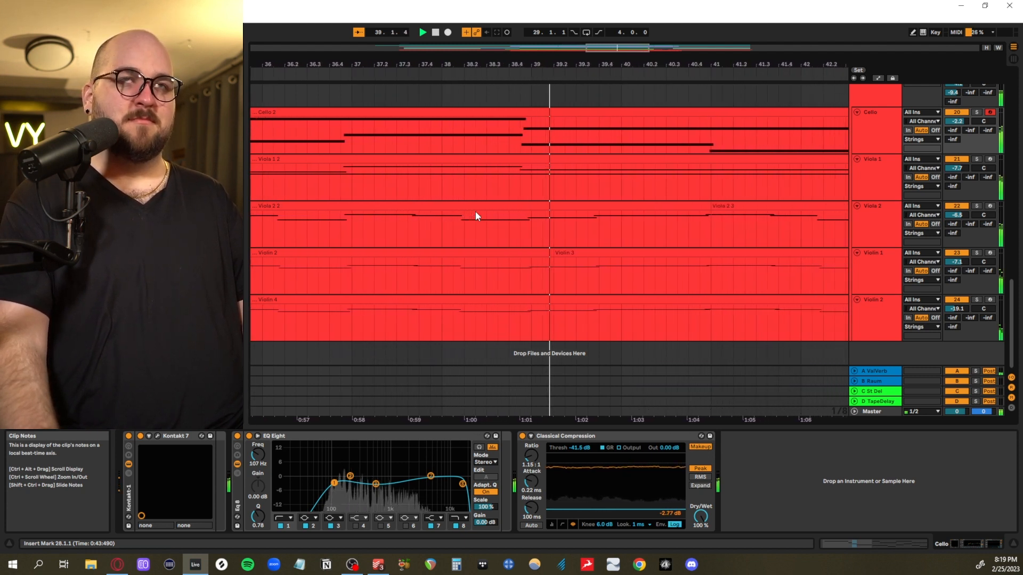
scroll(595, 238, down, 3)
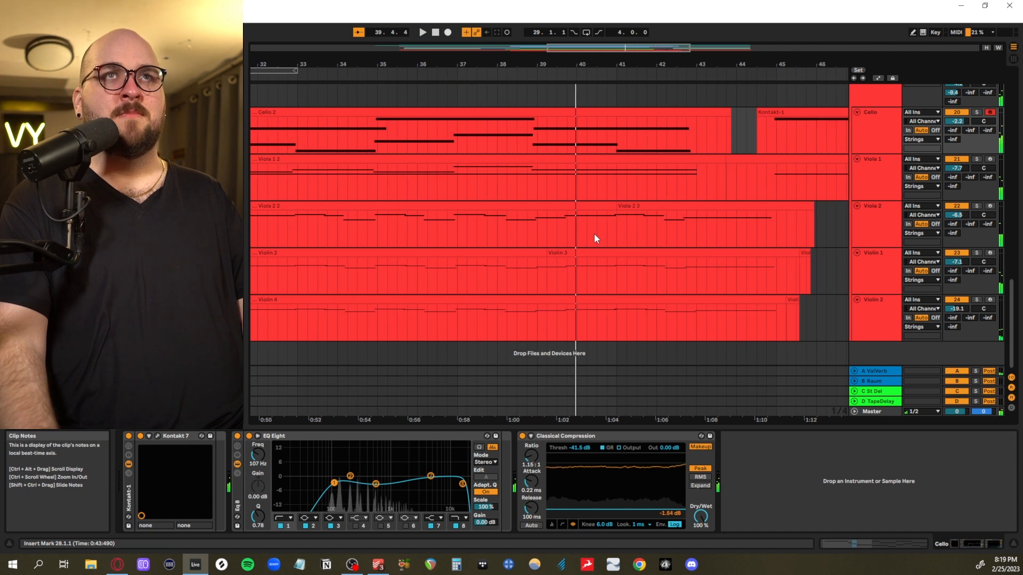
scroll(558, 293, left, 7)
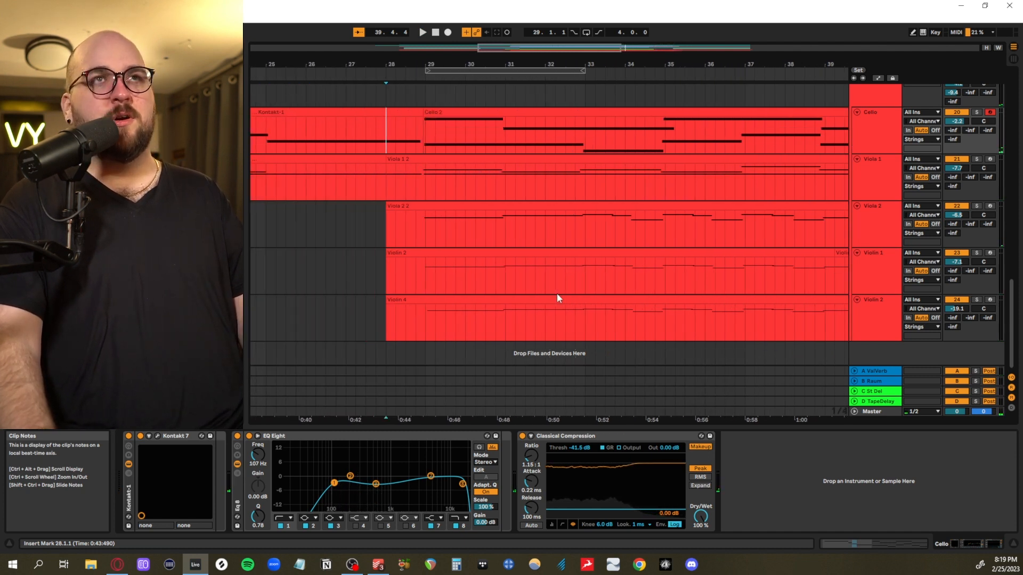
Examine the Kontakt 7 Celli instrument on the Cello track, and highlight the cello, viola and violin parts in turn
scroll(557, 298, up, 2)
click(874, 187)
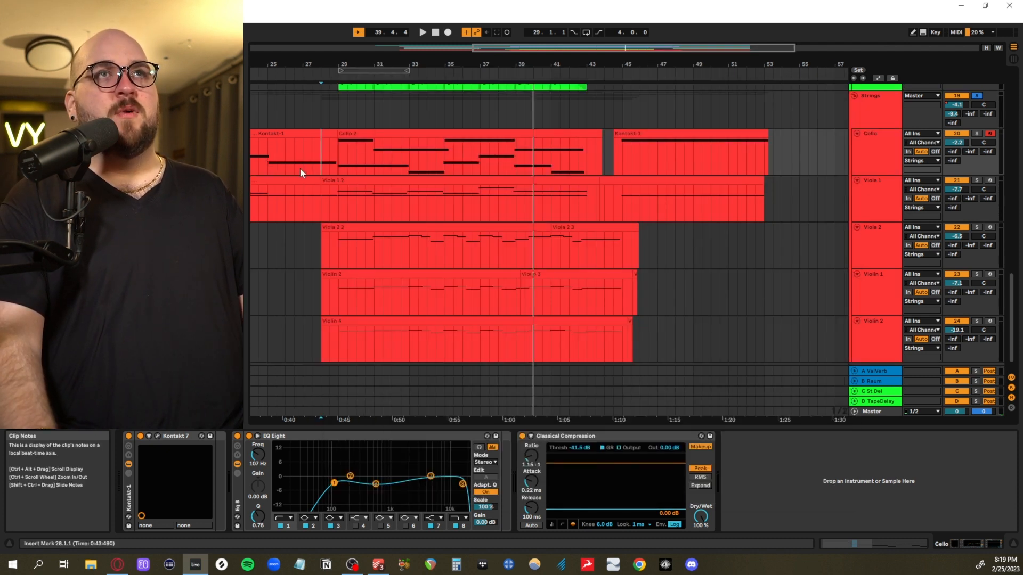
drag(300, 168, 744, 155)
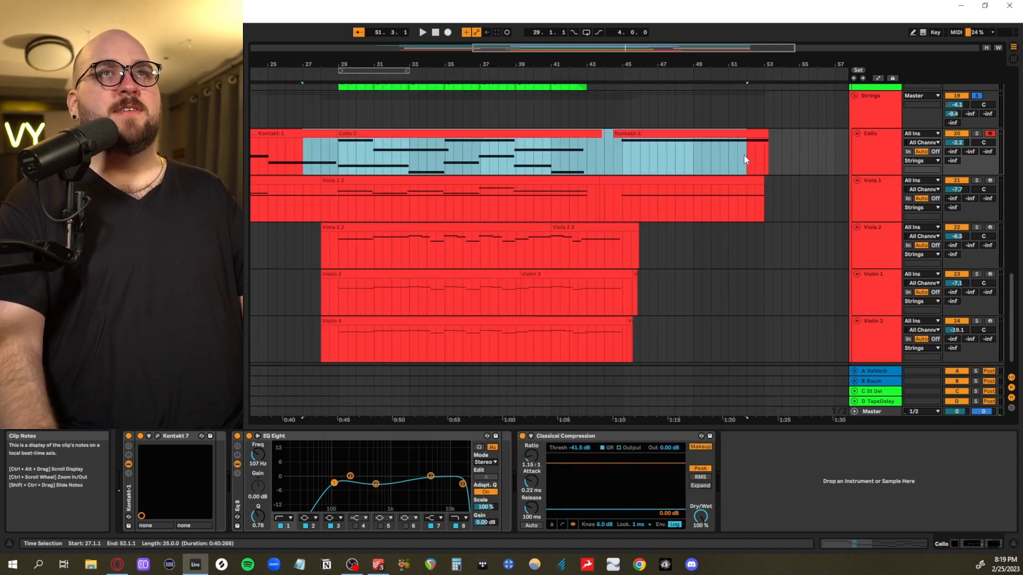
drag(322, 202, 728, 243)
drag(320, 309, 696, 342)
scroll(403, 343, left, 3)
scroll(405, 343, right, 2)
scroll(524, 309, up, 2)
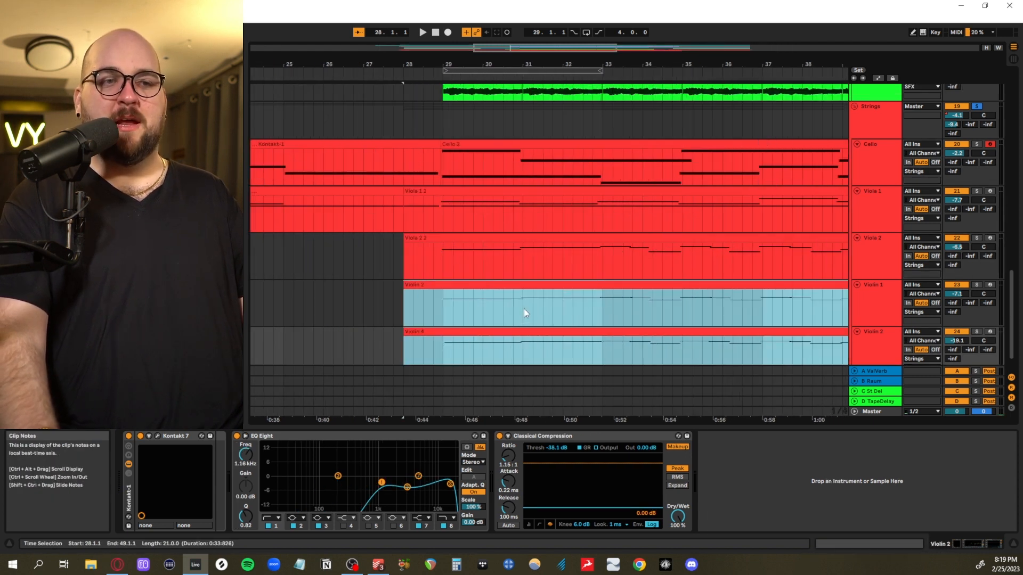
Solo the Cello track and play its part from 28.4.1 into bar 35
scroll(523, 309, down, 2)
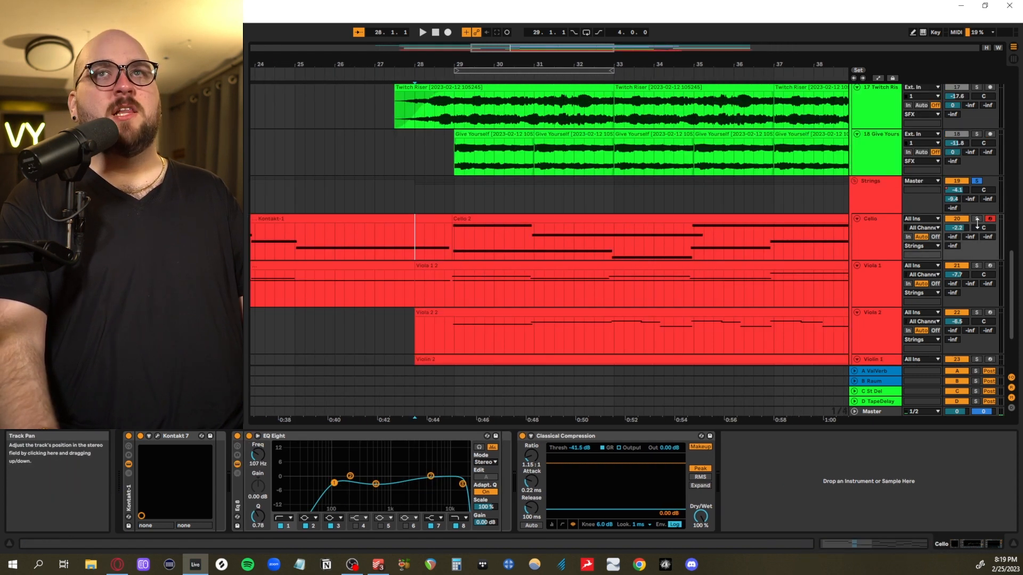
scroll(692, 334, down, 2)
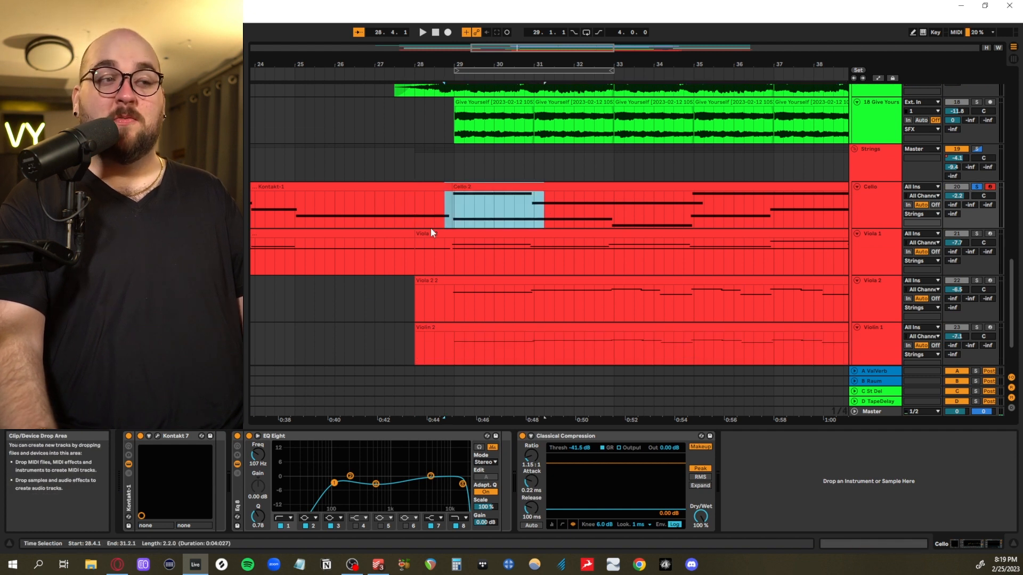
key(space)
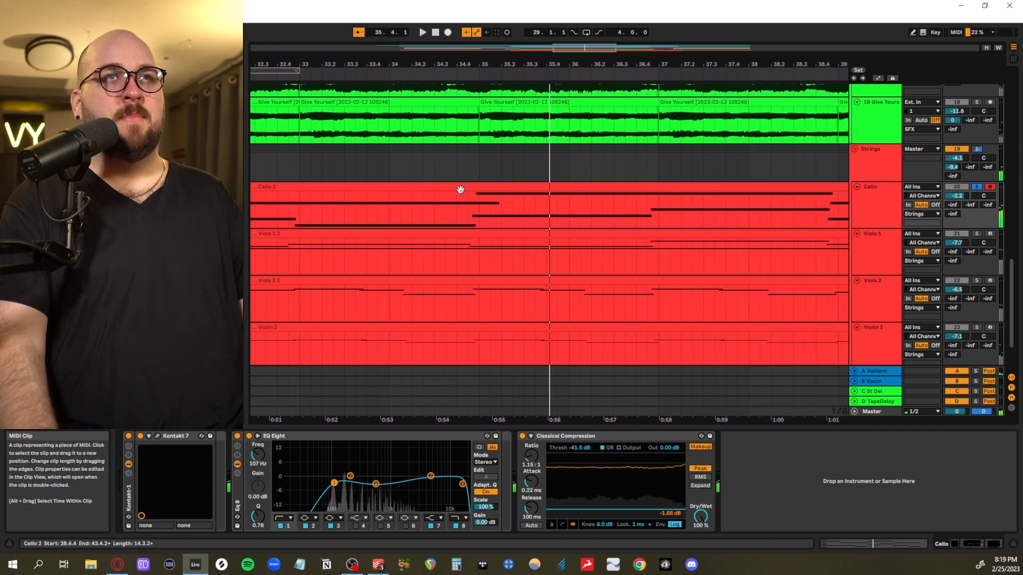
Open the Cello 2 clip's notes, enlarge the note editor, and examine how the two cello lines move
double_click(460, 189)
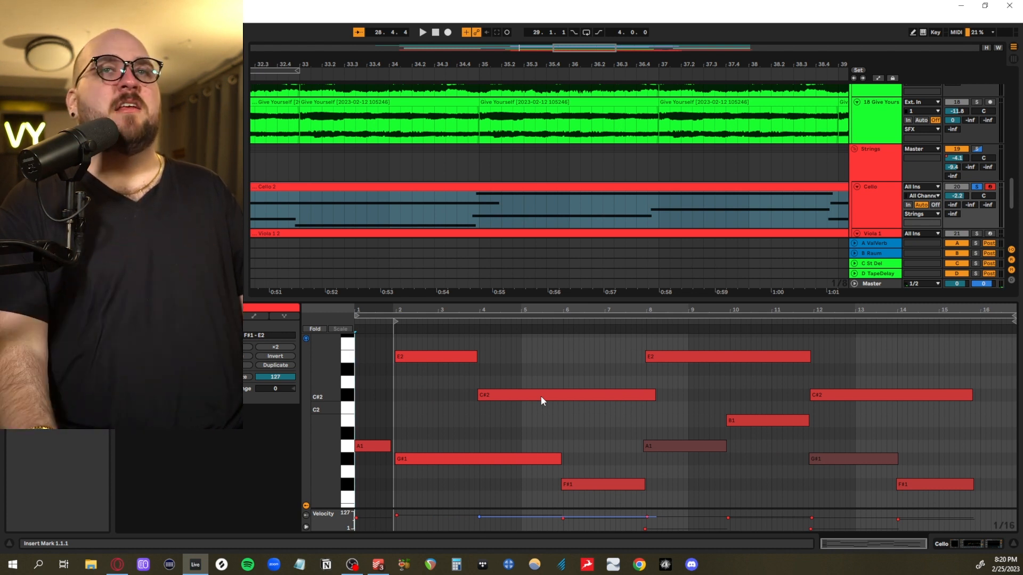
scroll(541, 397, up, 3)
scroll(542, 402, down, 1)
scroll(539, 280, up, 2)
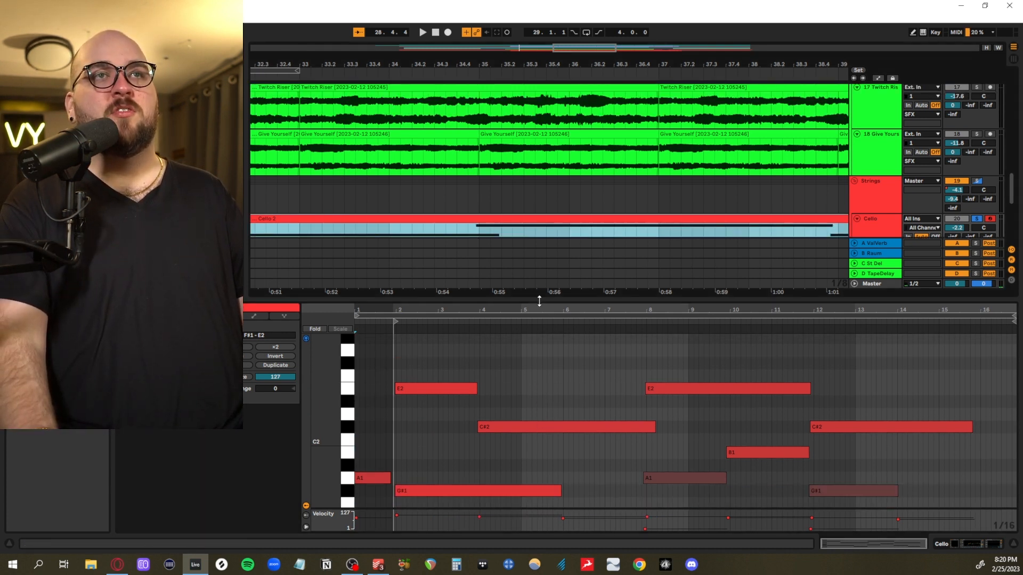
drag(539, 301, 539, 138)
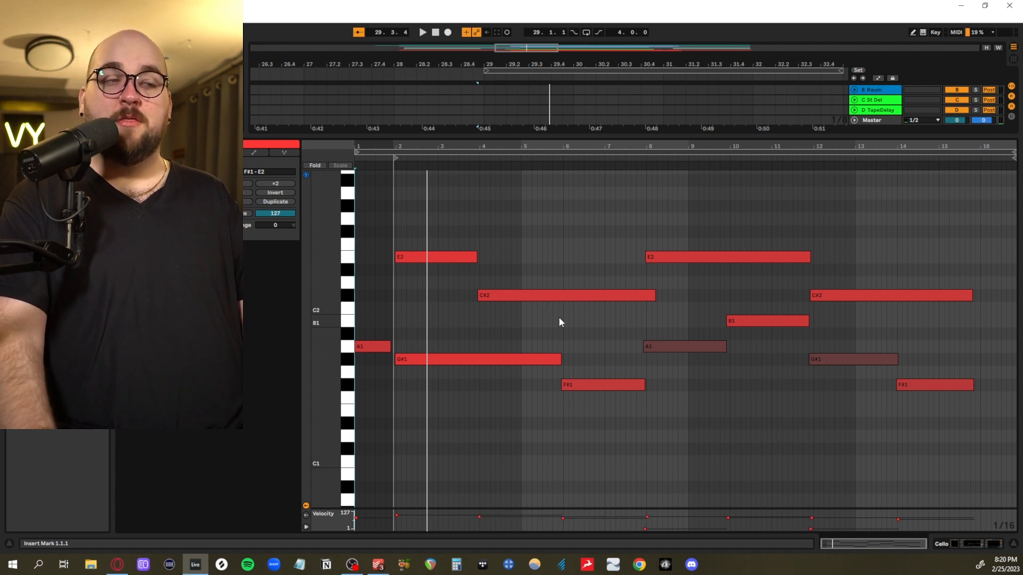
scroll(450, 369, up, 2)
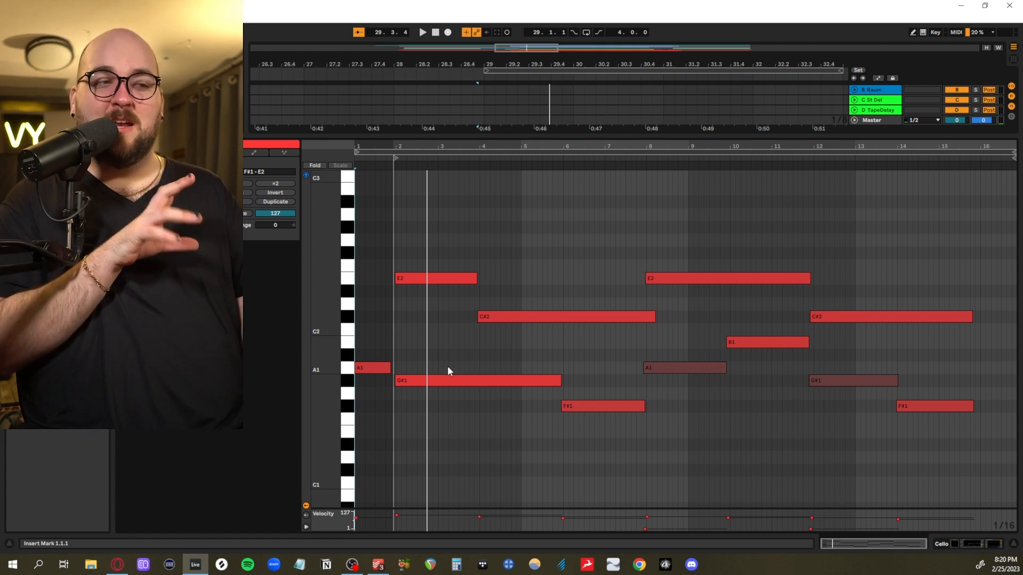
scroll(448, 368, up, 1)
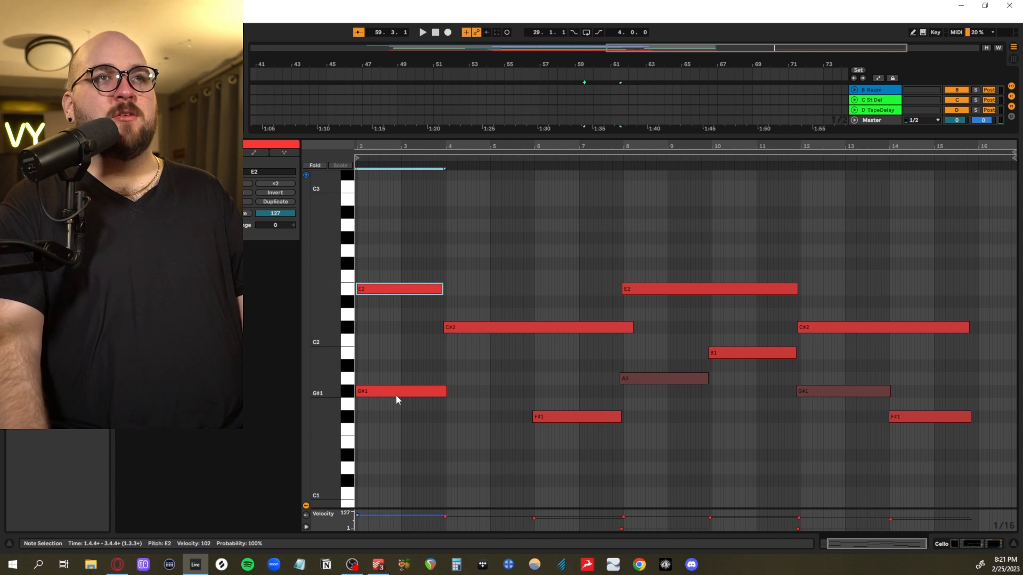
In the copied cello clip, add G#2 at bar 4 and C#1 at bar 6, and shorten C#2 to bar 6 and the later E2 to bar 10
drag(383, 391, 474, 242)
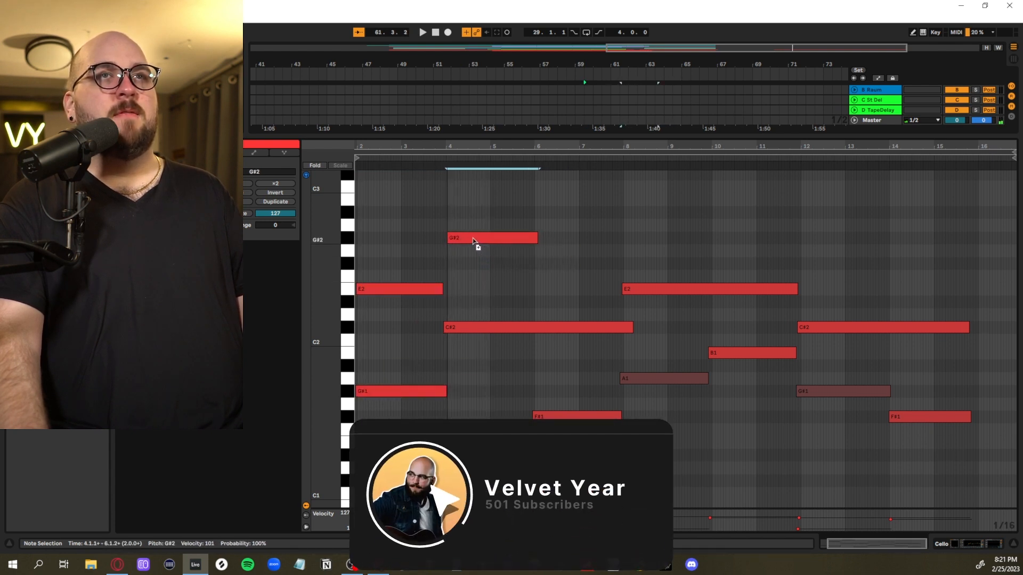
click(627, 328)
drag(627, 329, 573, 465)
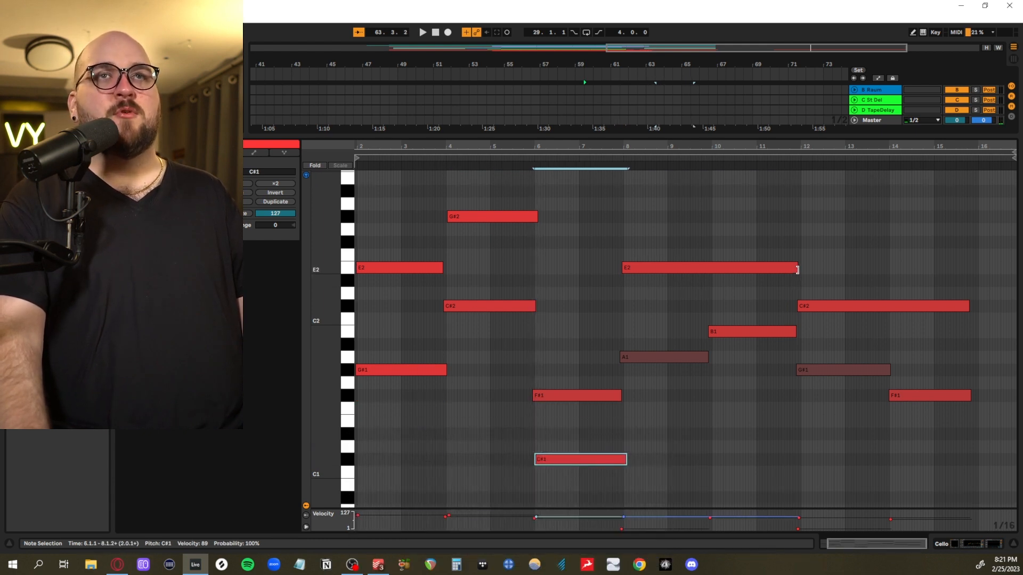
drag(797, 270, 715, 268)
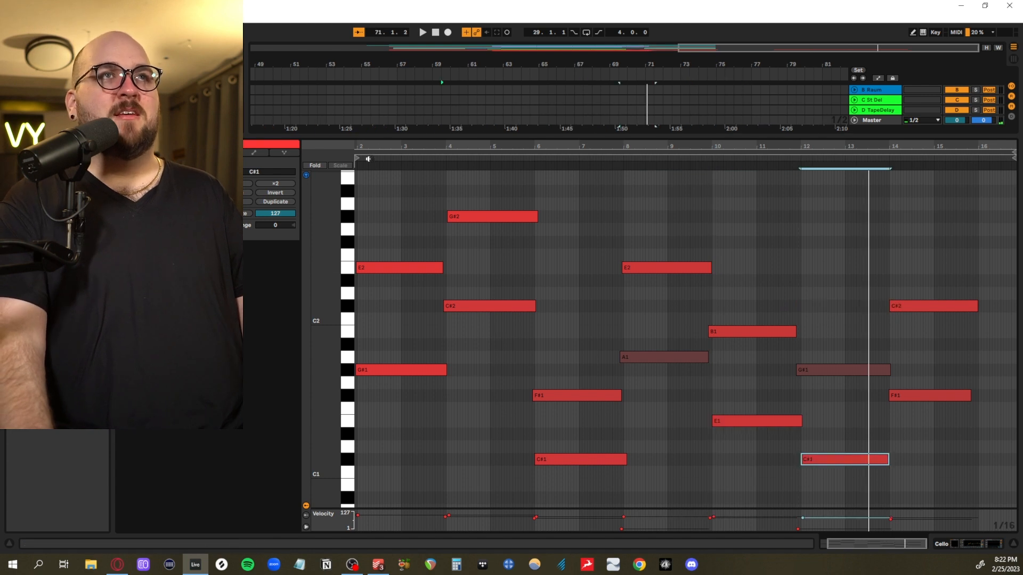
Play the edited cello copy, and compare it with the original Cello 2 clip played from 28.4.4
key(space)
scroll(393, 214, up, 3)
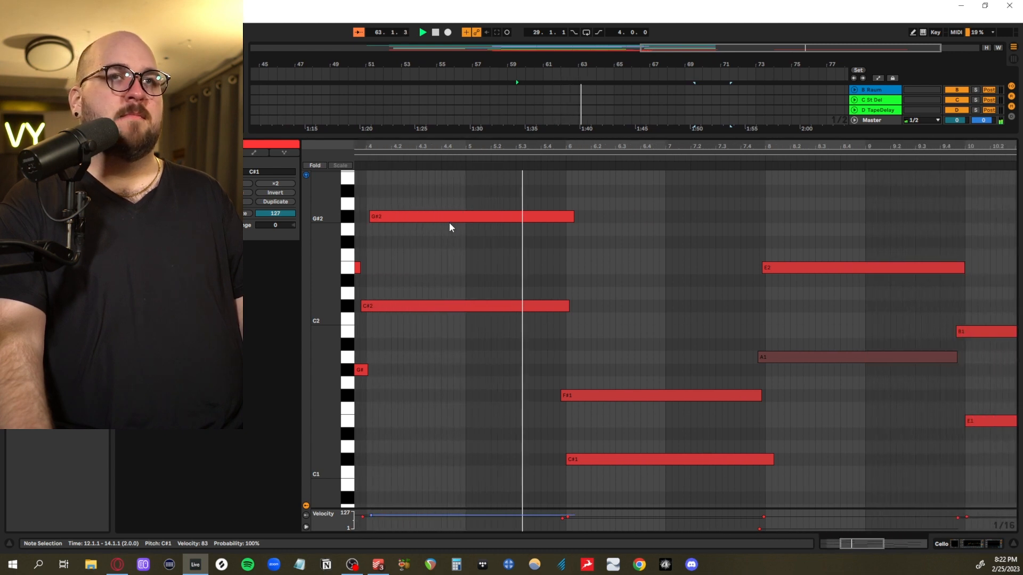
scroll(441, 228, down, 3)
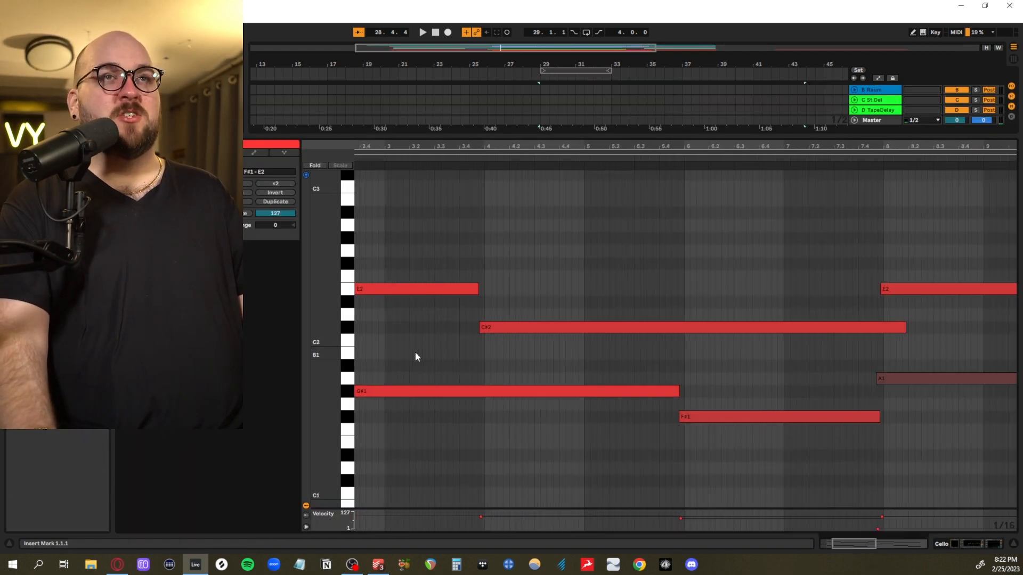
key(space)
scroll(415, 357, right, 1)
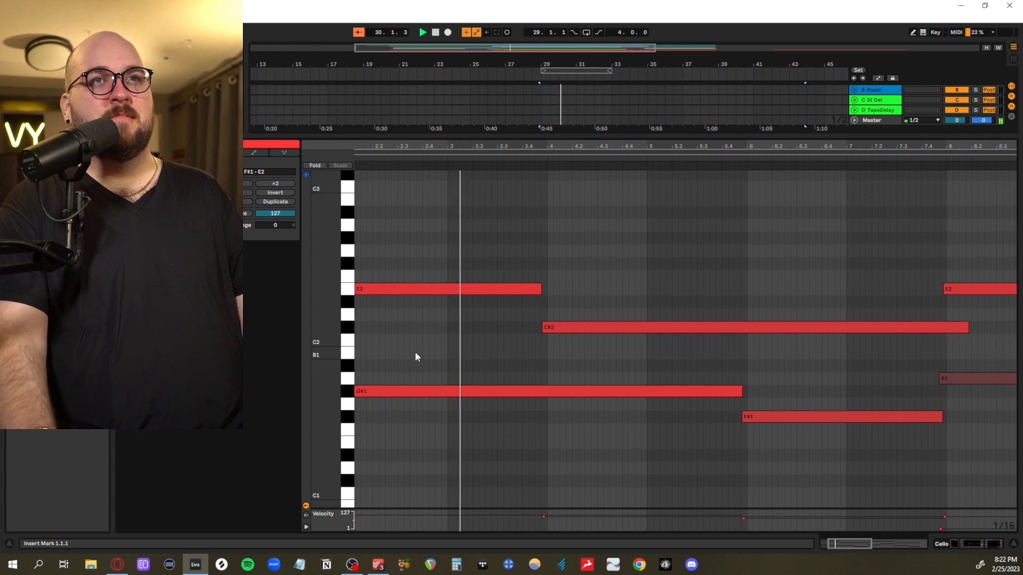
scroll(416, 357, down, 2)
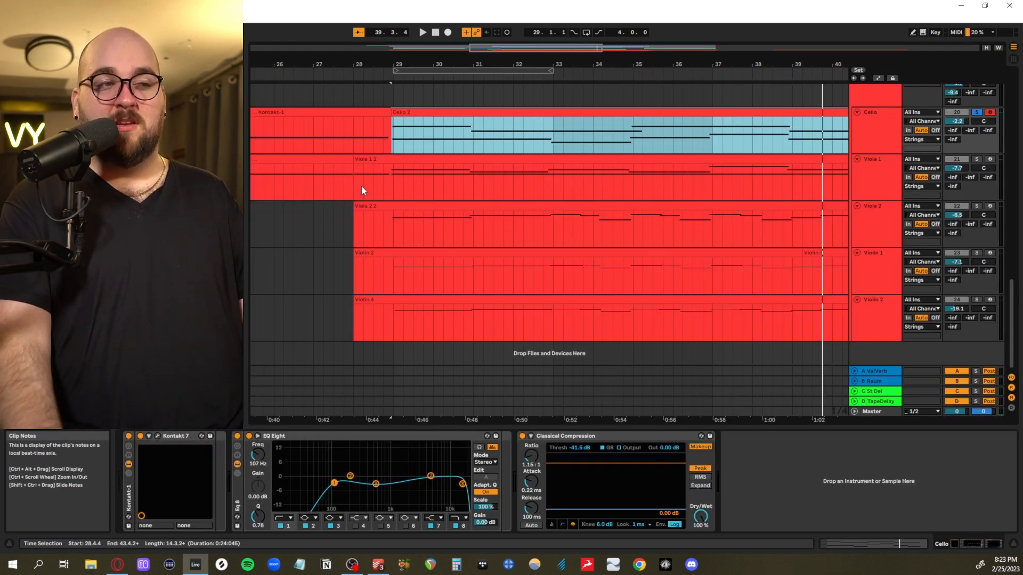
Highlight the separate Cello track sections, including 15.1.1 to 28.1.1, and place the playback start at 55.1.1
scroll(362, 154, down, 5)
drag(429, 136, 536, 137)
drag(322, 136, 422, 134)
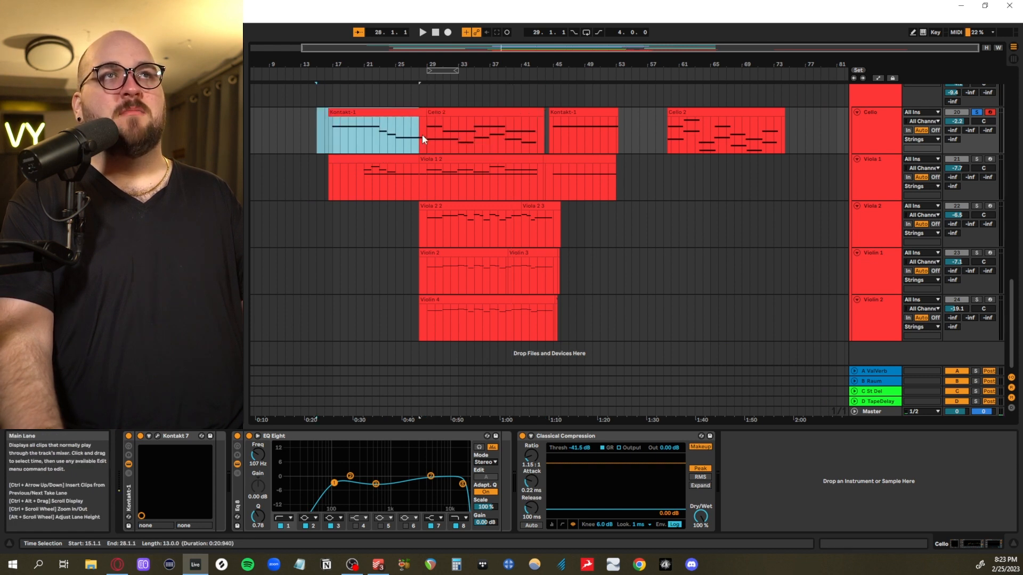
click(552, 136)
drag(570, 133, 635, 141)
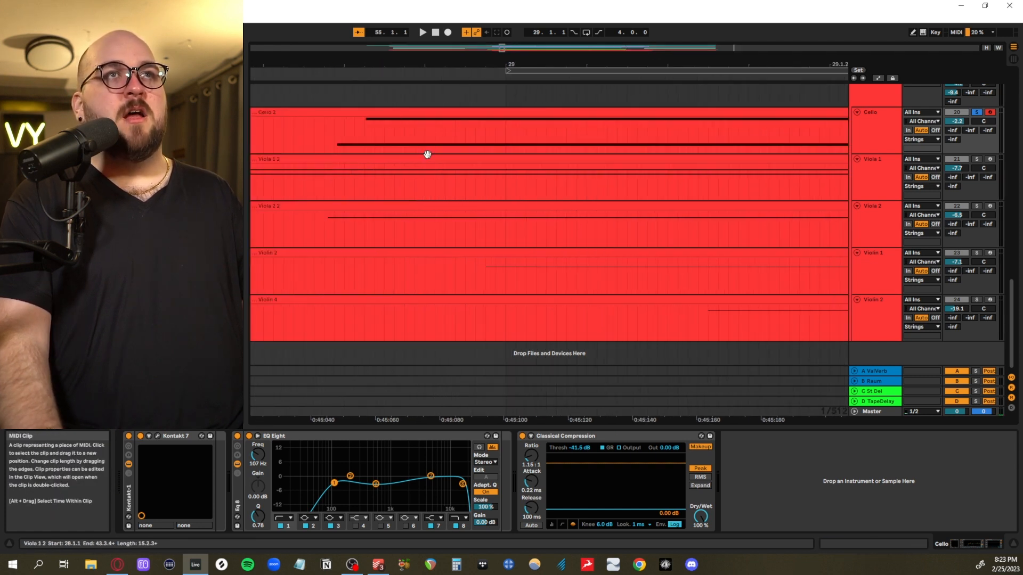
Highlight the note starts around bar 29 on the cello, viola and violin tracks to compare their timing
scroll(425, 158, down, 2)
scroll(425, 158, down, 3)
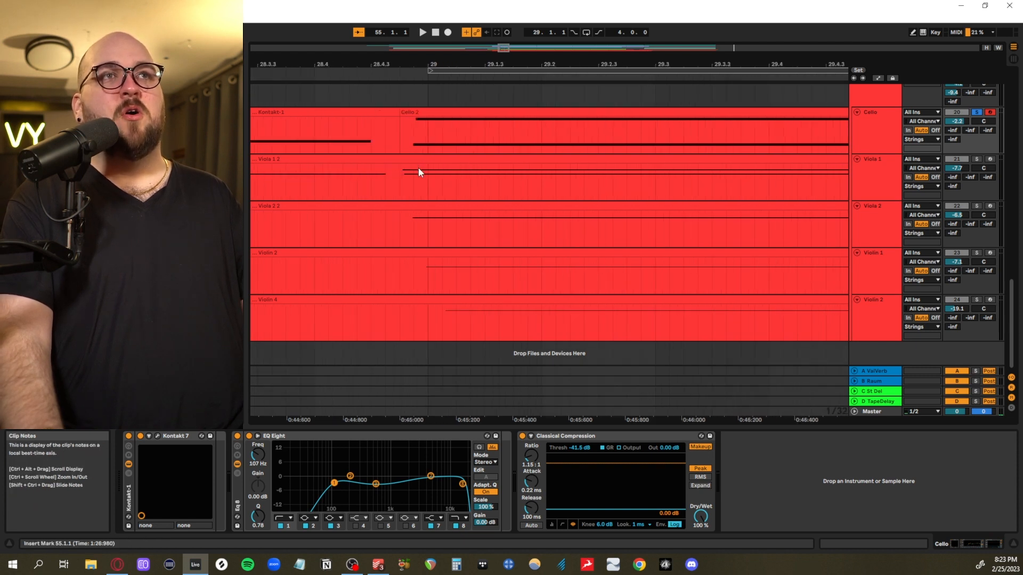
scroll(407, 138, up, 3)
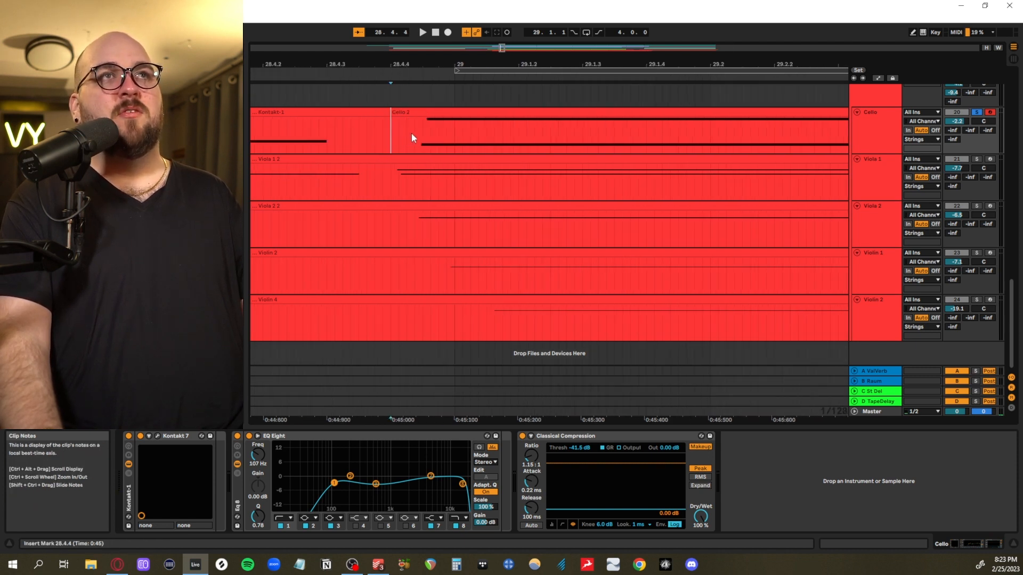
drag(410, 137, 456, 138)
drag(385, 172, 415, 188)
drag(407, 224, 450, 236)
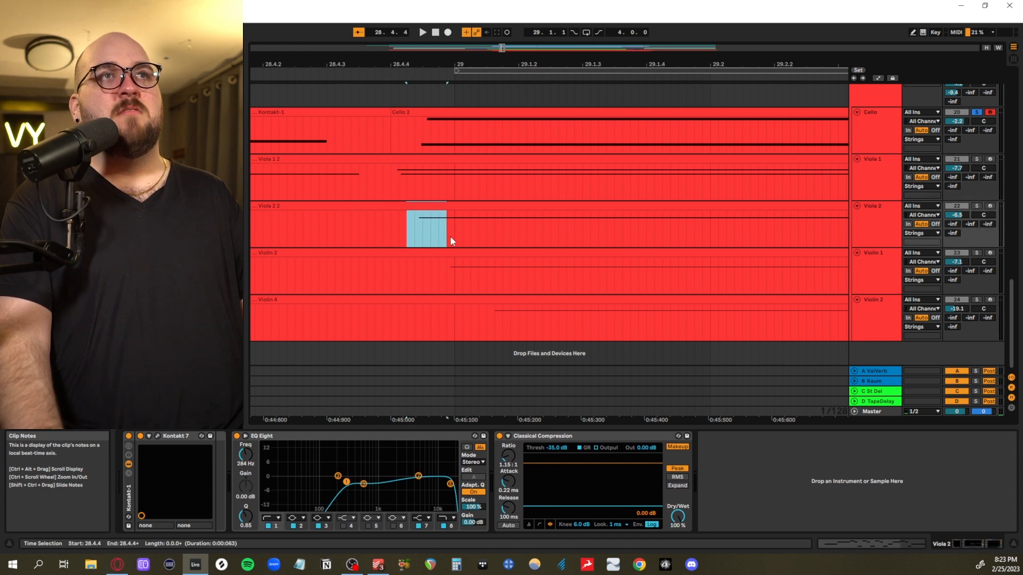
drag(474, 276, 479, 283)
drag(496, 317, 513, 321)
Examine the timing of the string note changes around bar 31, and solo the Viola 1 track
scroll(512, 321, down, 5)
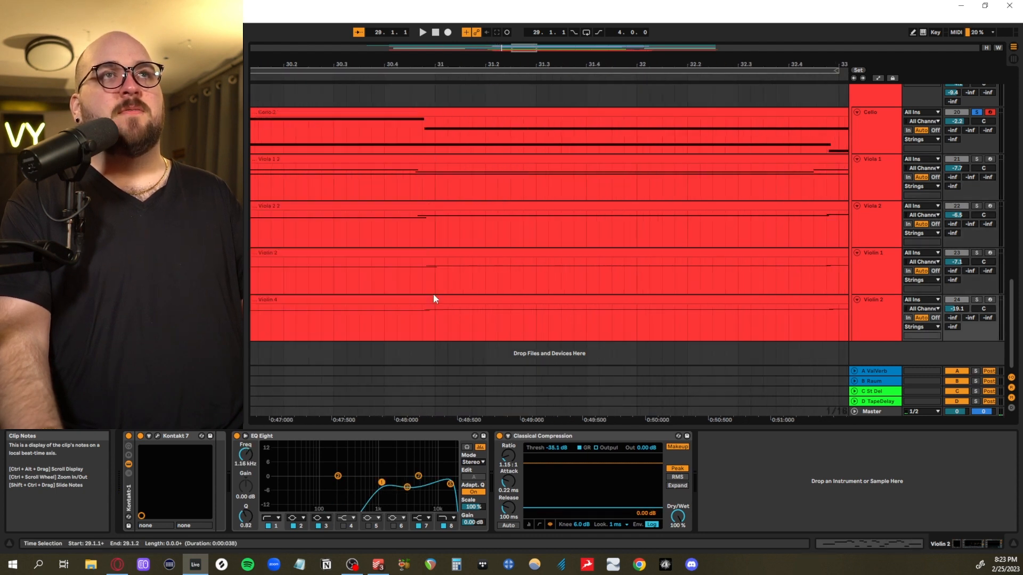
scroll(417, 292, up, 5)
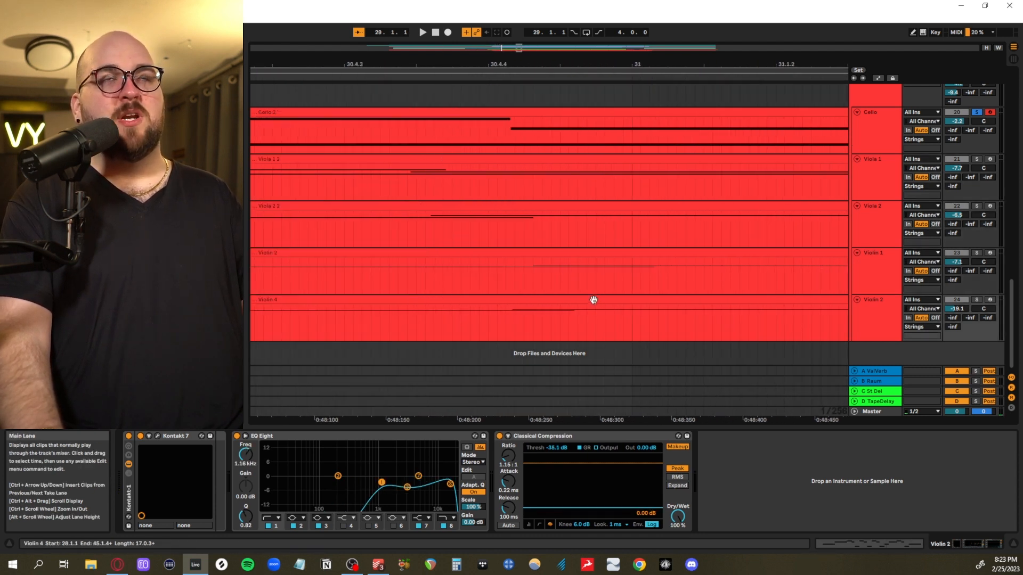
scroll(591, 297, down, 8)
scroll(584, 300, down, 3)
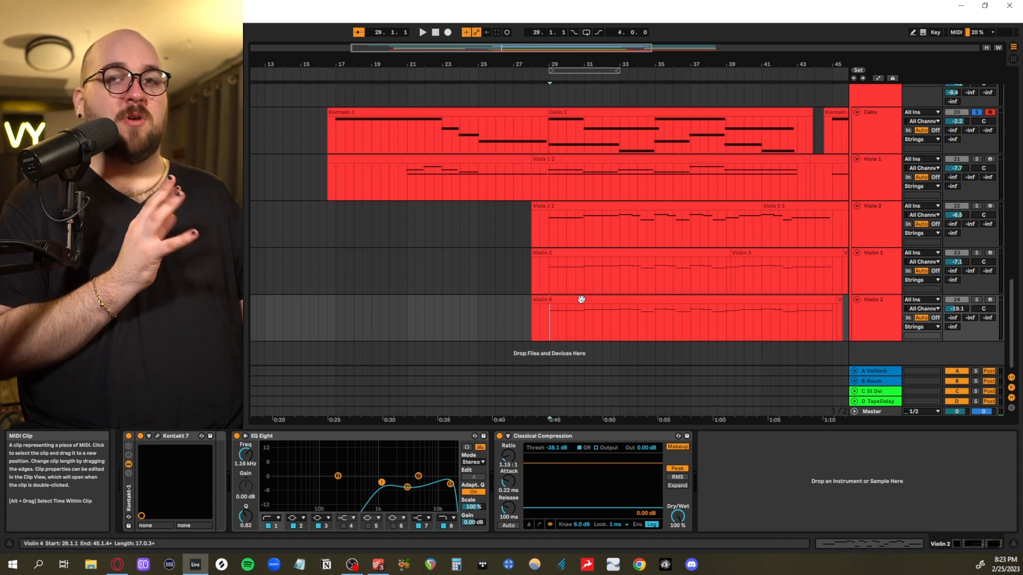
scroll(581, 300, right, 1)
scroll(581, 299, up, 1)
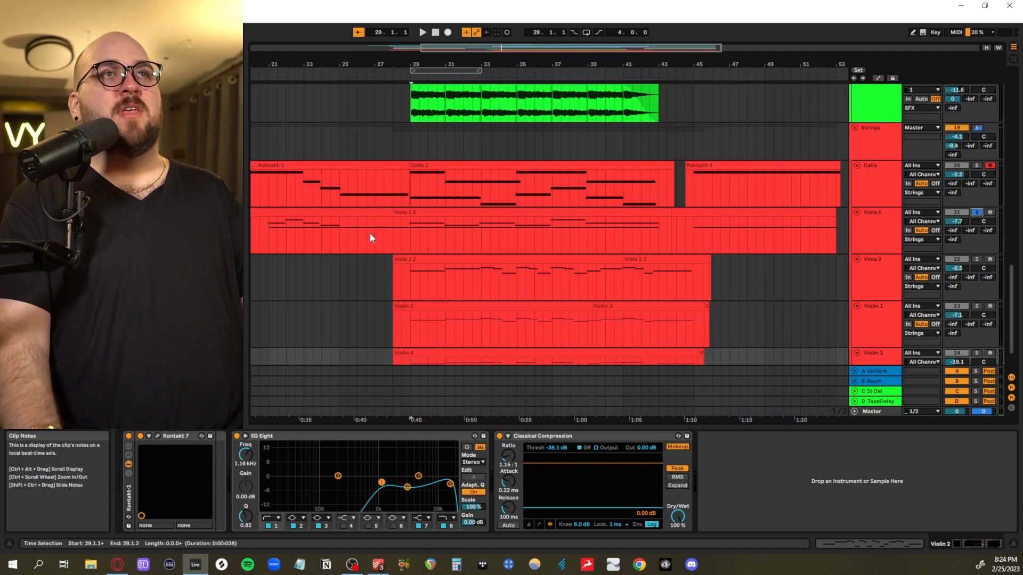
Play the soloed Viola 1 track from 28.3.1, and highlight its section from 28.3.1 to 44.1.1
click(402, 235)
key(space)
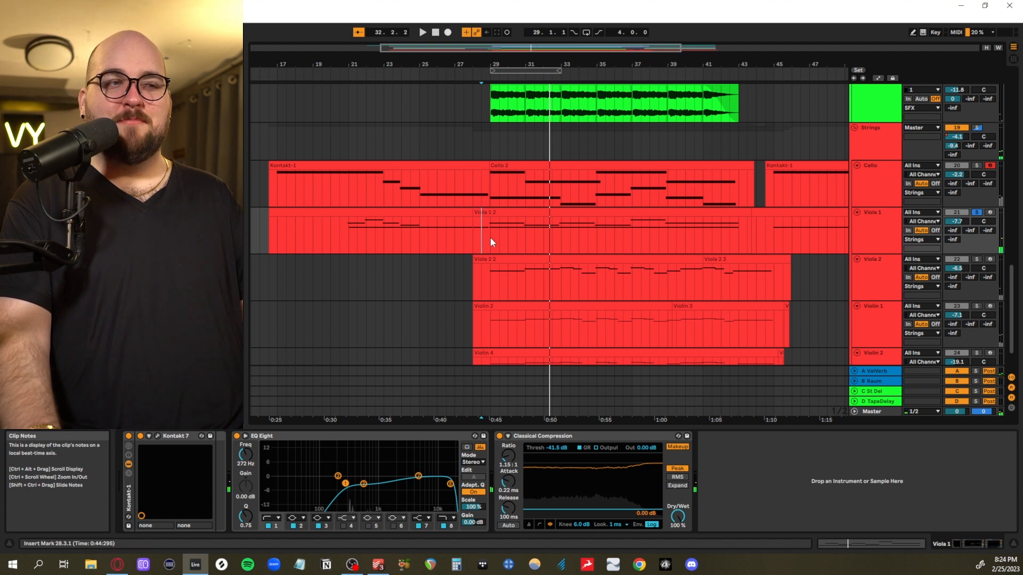
drag(477, 239, 760, 232)
key(space)
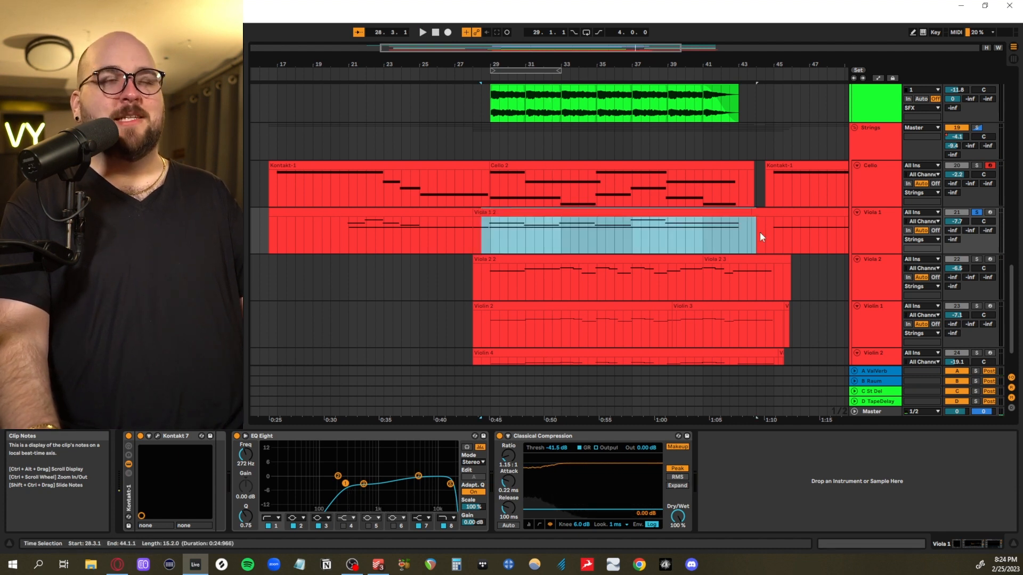
Solo the Viola 2 track and play it from 28.4.1
scroll(588, 277, down, 2)
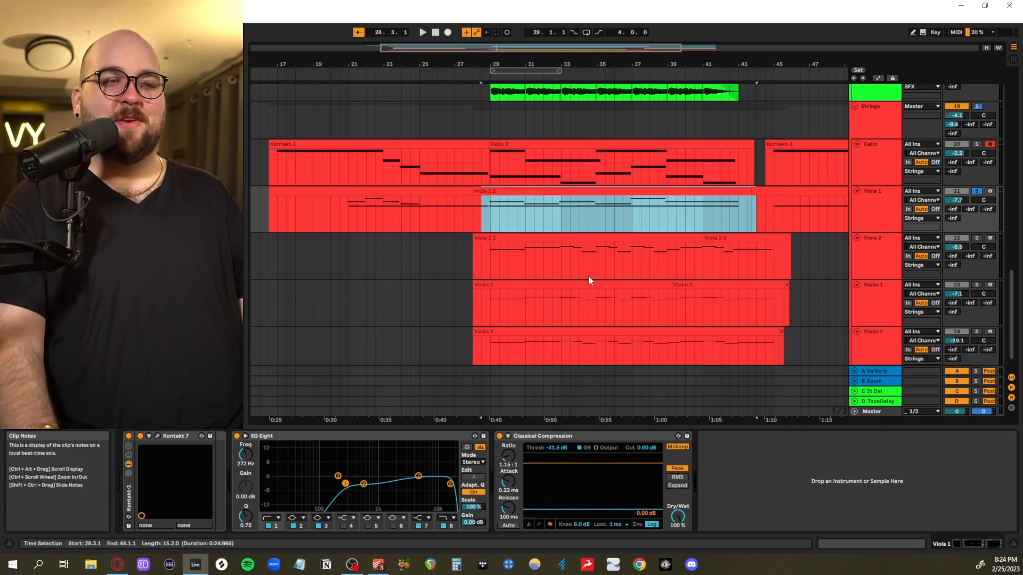
scroll(589, 277, up, 4)
scroll(585, 277, down, 4)
scroll(585, 277, up, 4)
scroll(465, 283, down, 4)
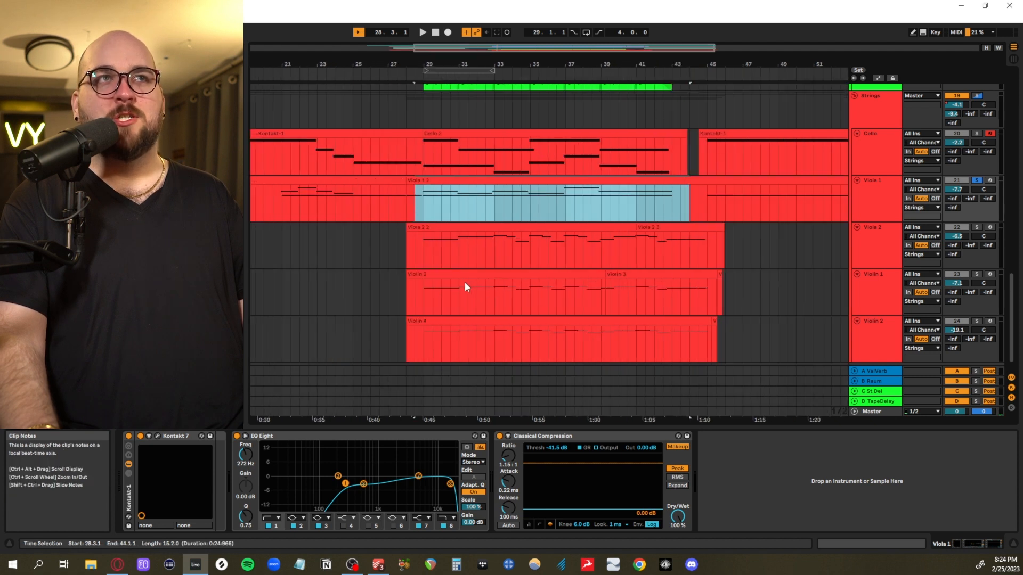
click(406, 251)
scroll(412, 259, up, 4)
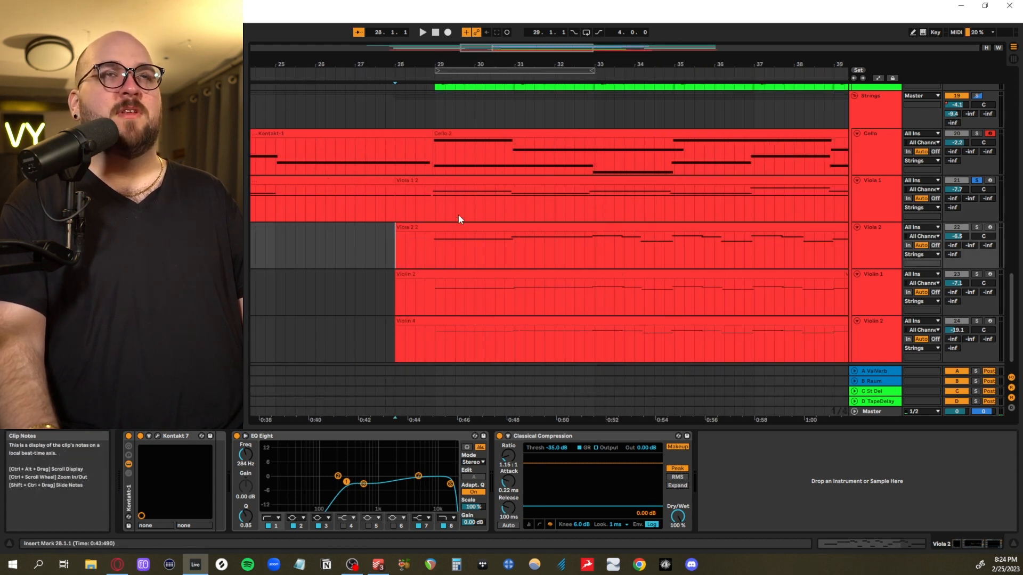
scroll(458, 253, down, 4)
scroll(454, 253, up, 4)
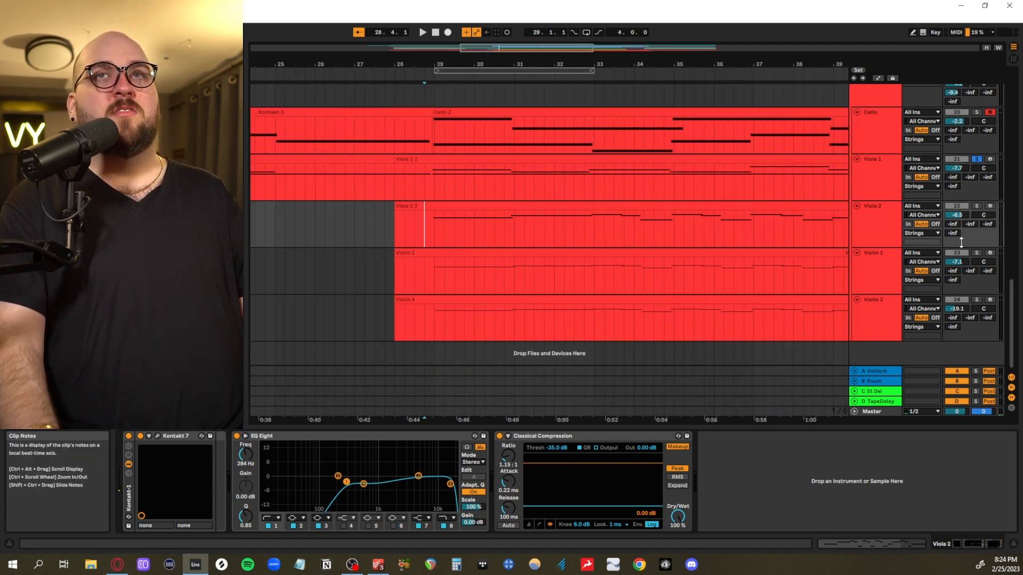
click(976, 206)
key(space)
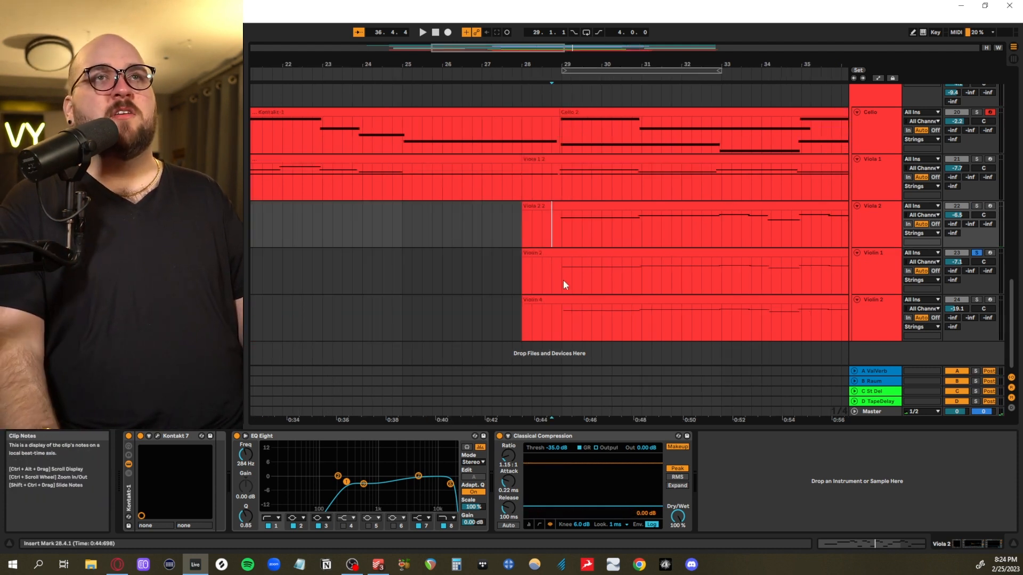
Solo the Violin 1 track and play it from 32.4.1
click(564, 279)
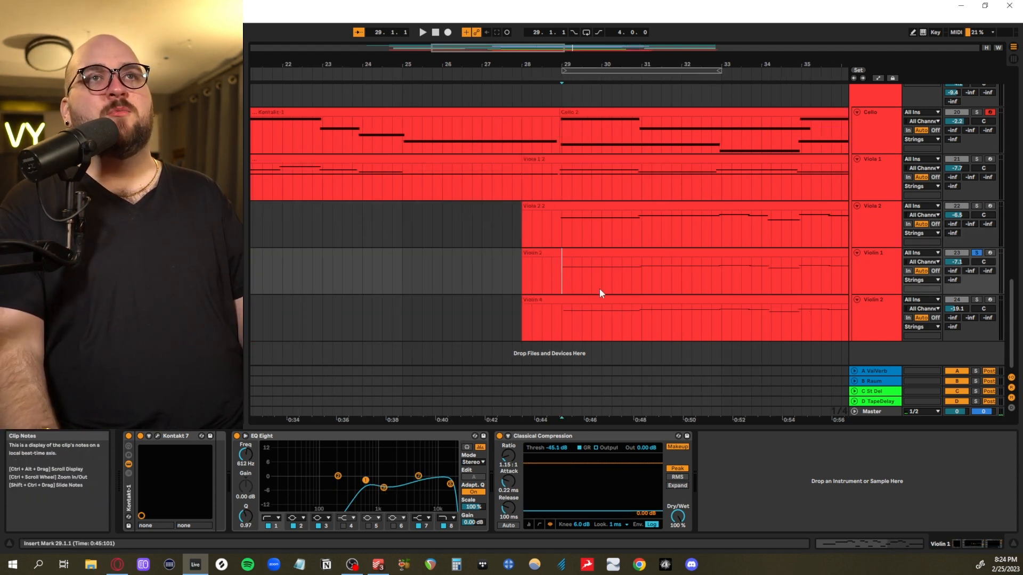
scroll(598, 292, right, 3)
scroll(587, 293, up, 3)
scroll(588, 293, down, 3)
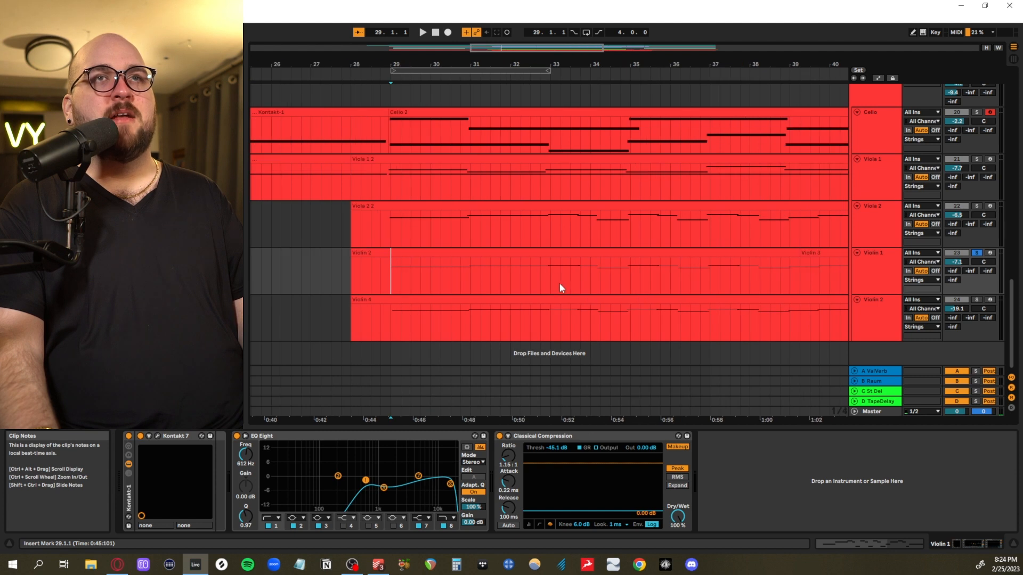
click(542, 283)
key(space)
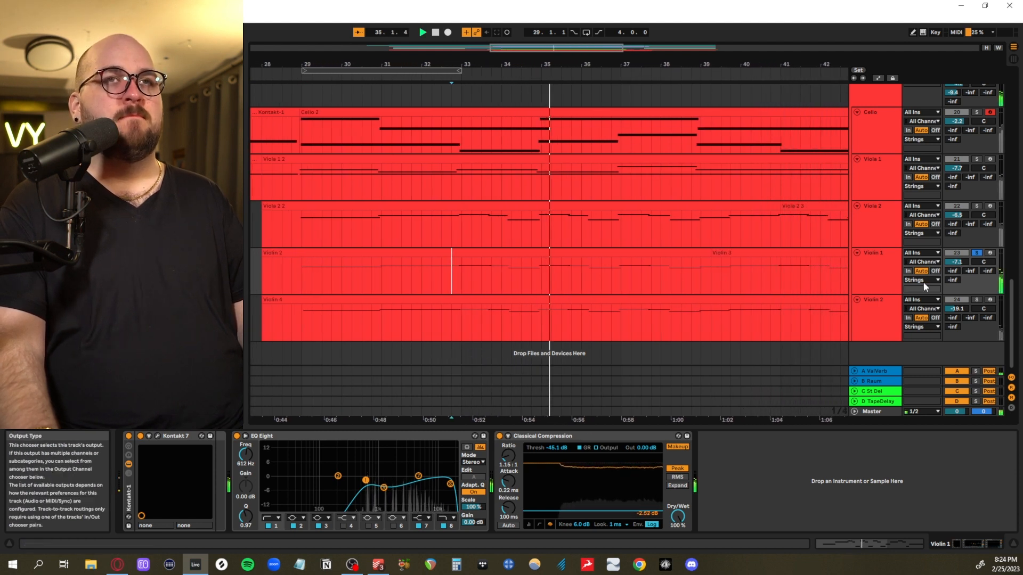
Solo the Violin 2 track and play it from 32.4.1
click(977, 299)
key(space)
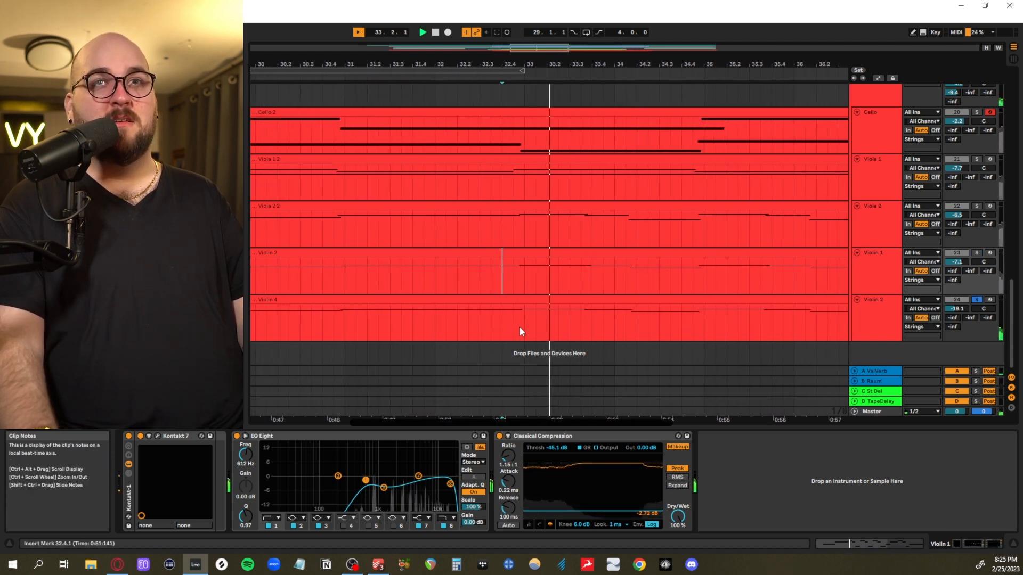
scroll(520, 328, down, 5)
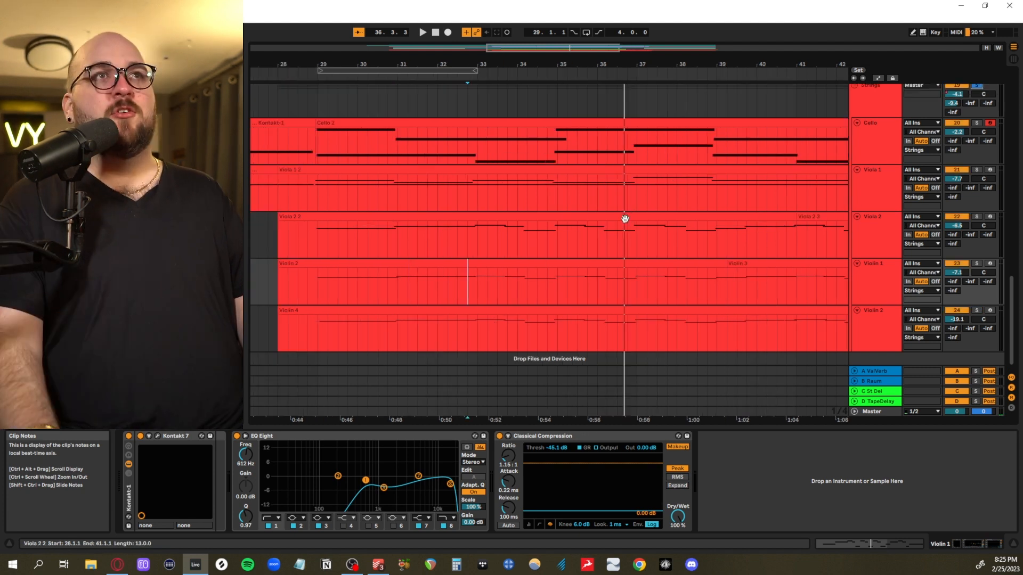
Examine the timing of the string note starts around bar 29, and play all string tracks together from 28.4.3
drag(623, 218, 613, 222)
scroll(506, 250, up, 3)
scroll(506, 249, down, 5)
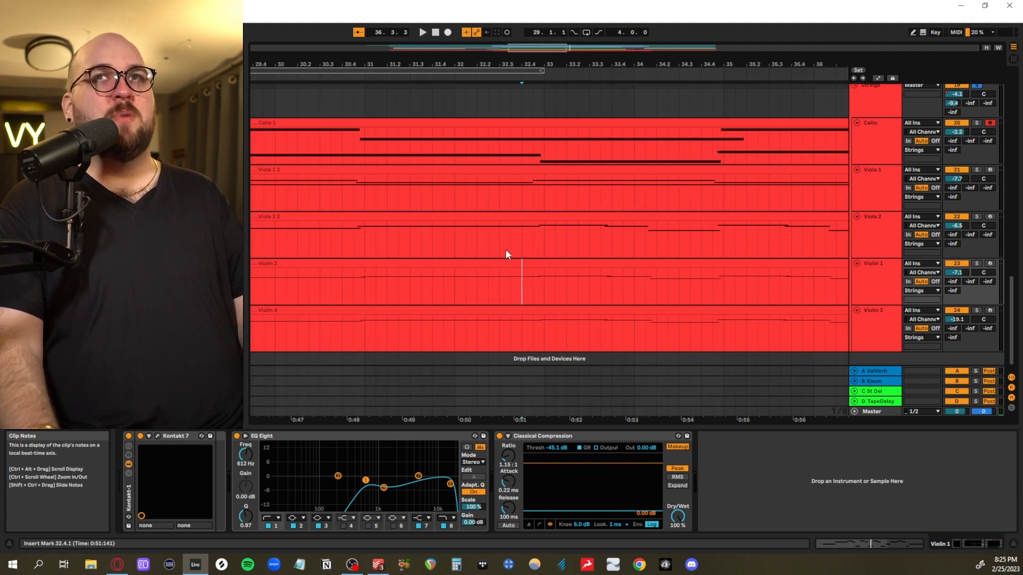
scroll(391, 165, up, 8)
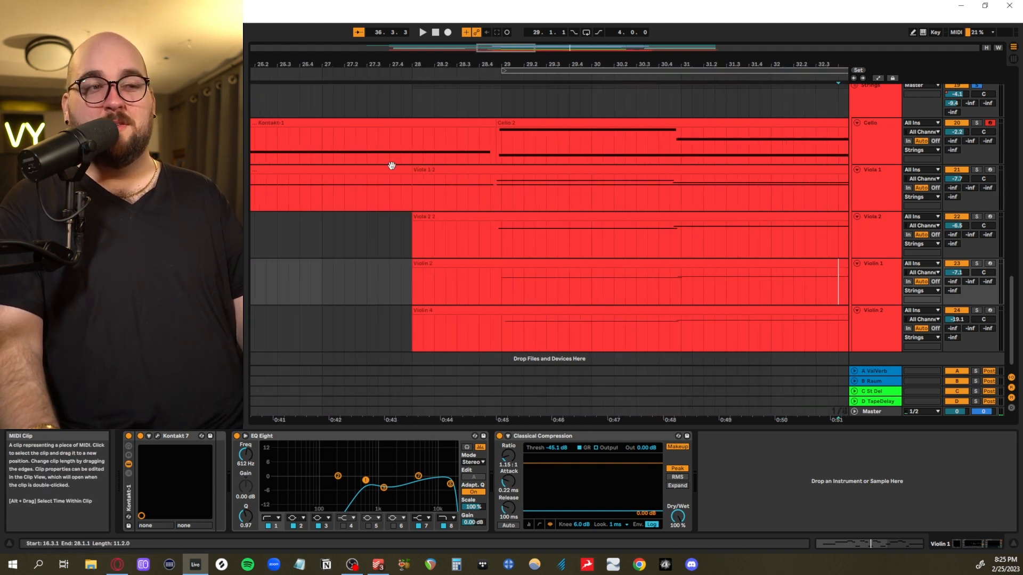
scroll(510, 182, right, 8)
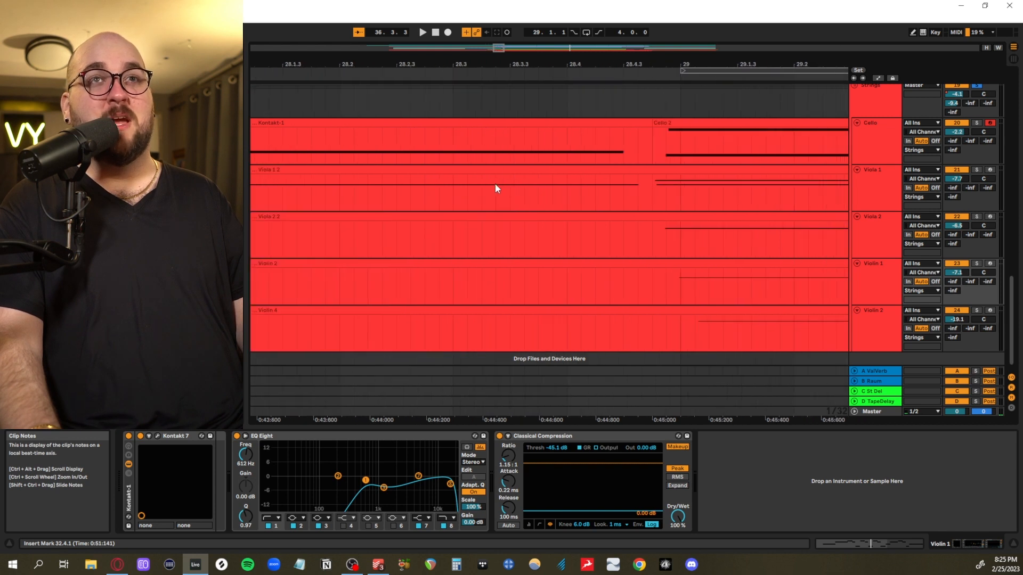
scroll(487, 183, down, 3)
click(518, 149)
key(space)
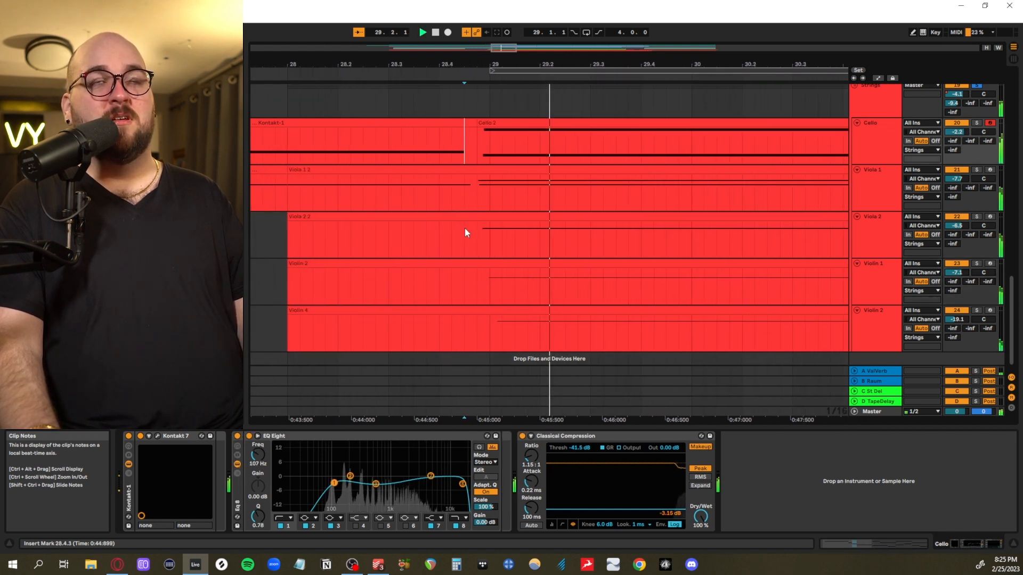
scroll(465, 228, down, 4)
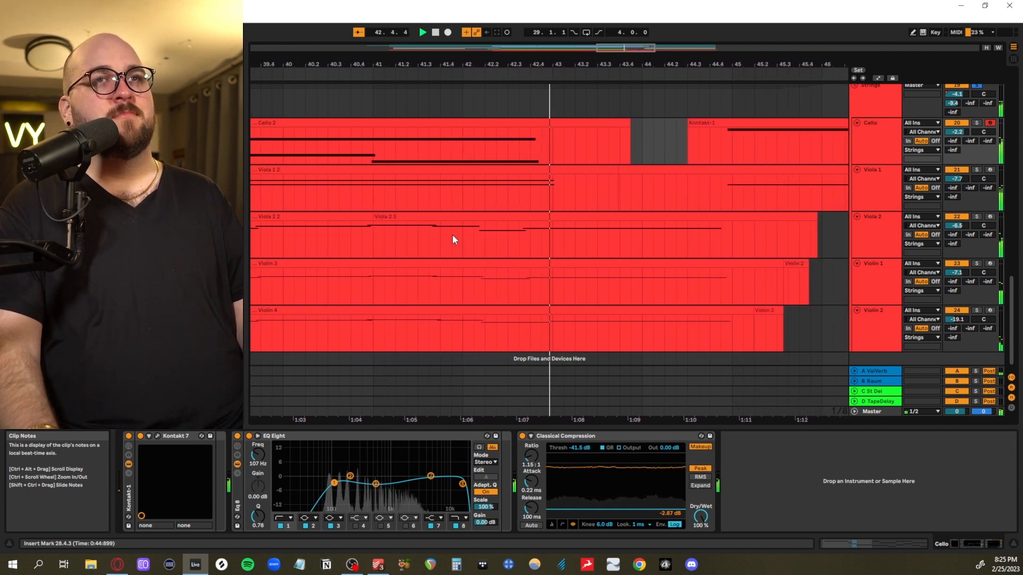
key(space)
Play the earlier Cello and Viola 1 parts together from 20.2.1
scroll(456, 237, down, 3)
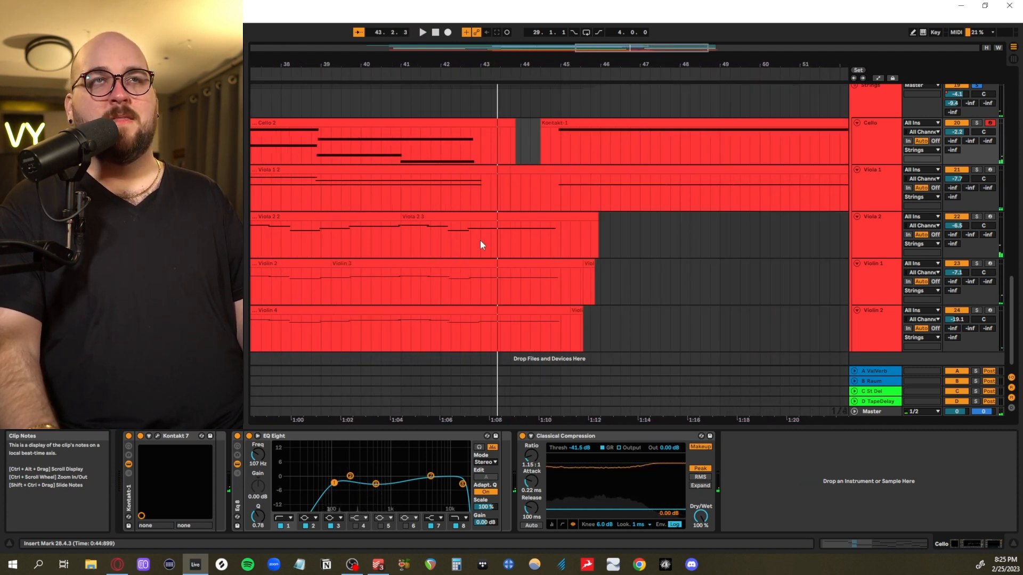
scroll(482, 246, down, 3)
scroll(479, 249, up, 3)
scroll(501, 255, left, 5)
scroll(538, 267, down, 3)
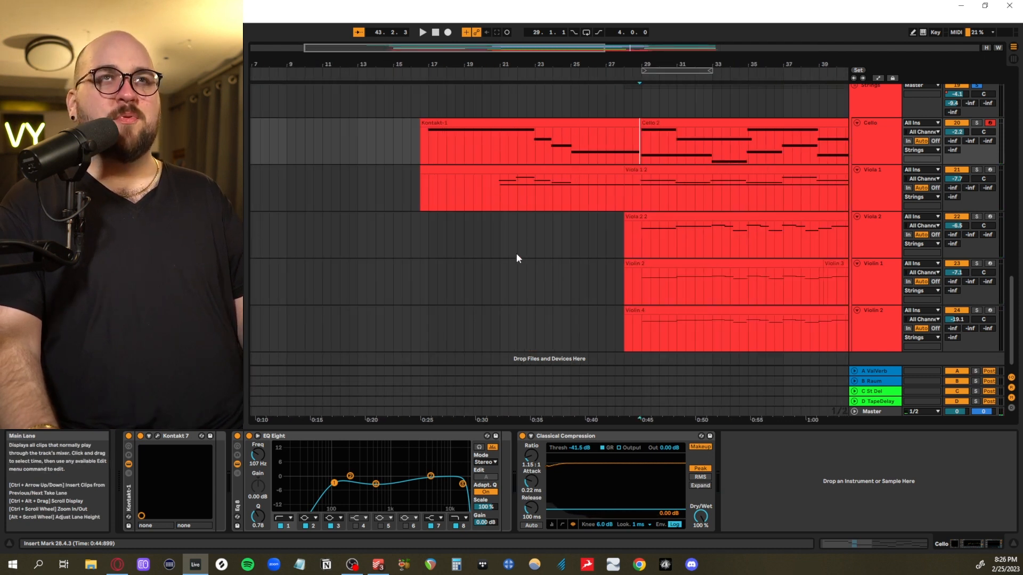
scroll(516, 253, up, 3)
scroll(495, 248, left, 2)
scroll(479, 240, up, 2)
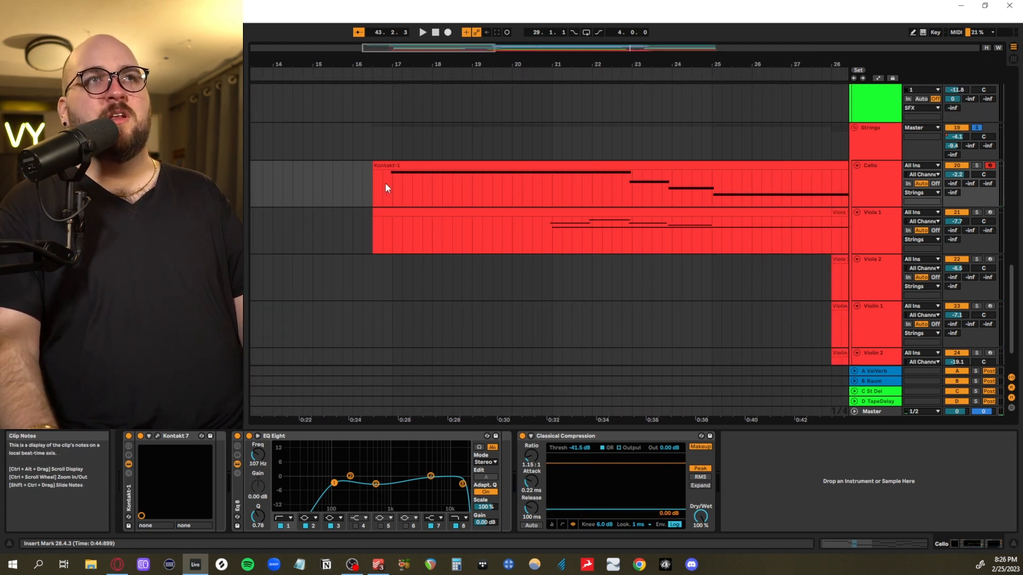
click(385, 183)
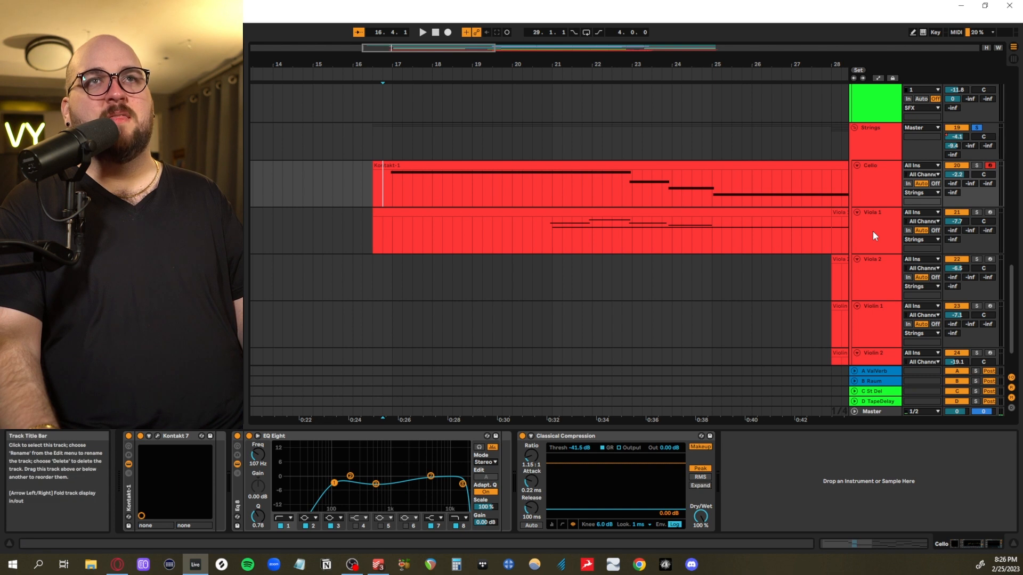
click(524, 193)
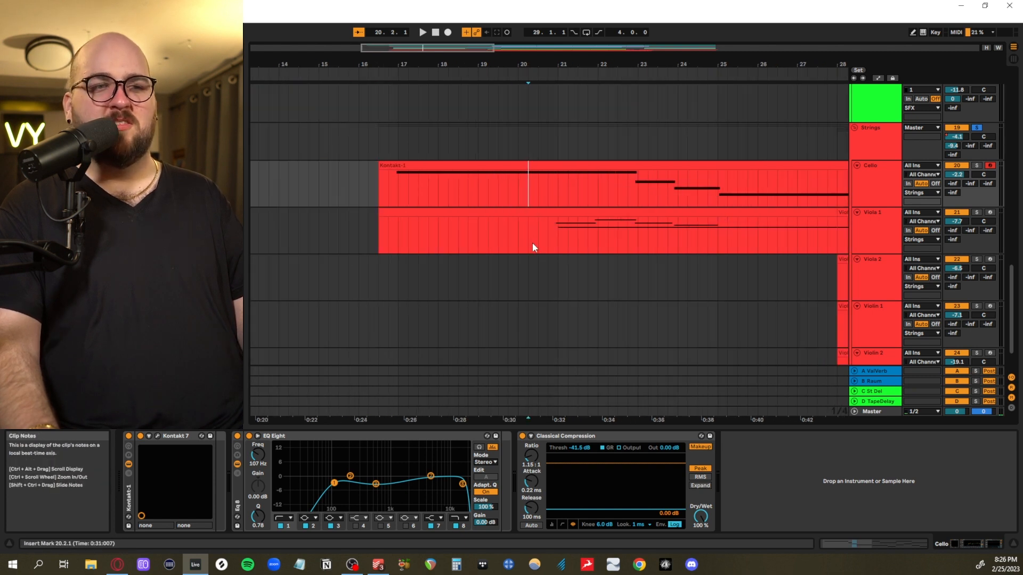
key(space)
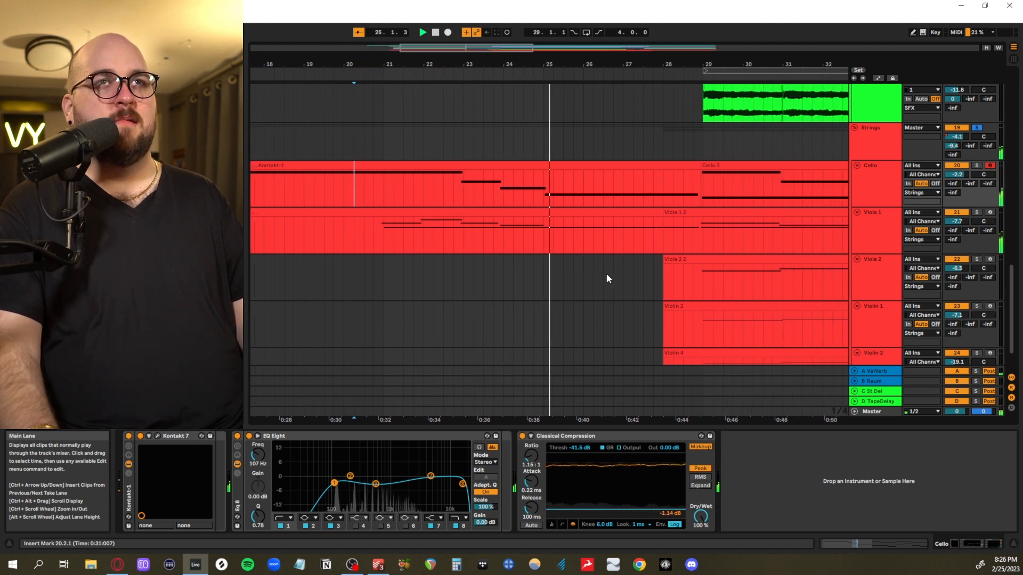
key(space)
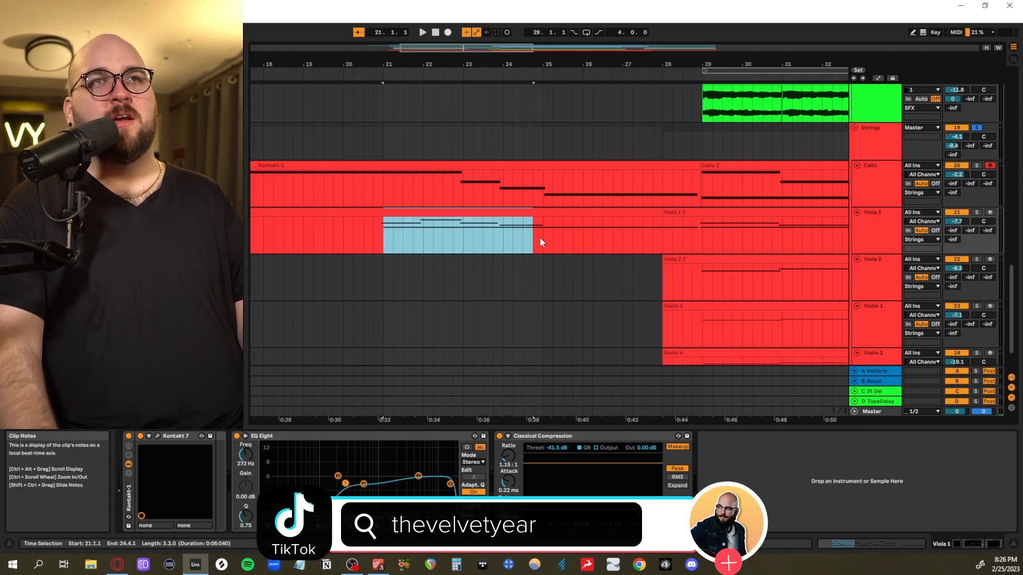
Highlight the Viola 1 sections 25.1.1 to 28.3.1 and 28.3.1 to 35.3.1, and place the playback start at 32.1.1
drag(544, 240, 682, 250)
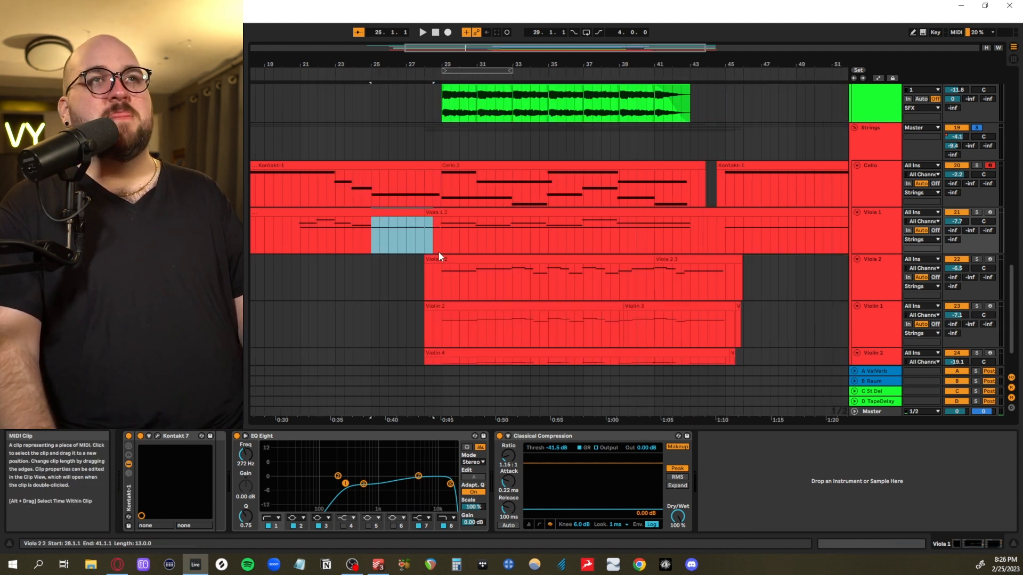
drag(434, 250, 552, 233)
scroll(512, 256, down, 1)
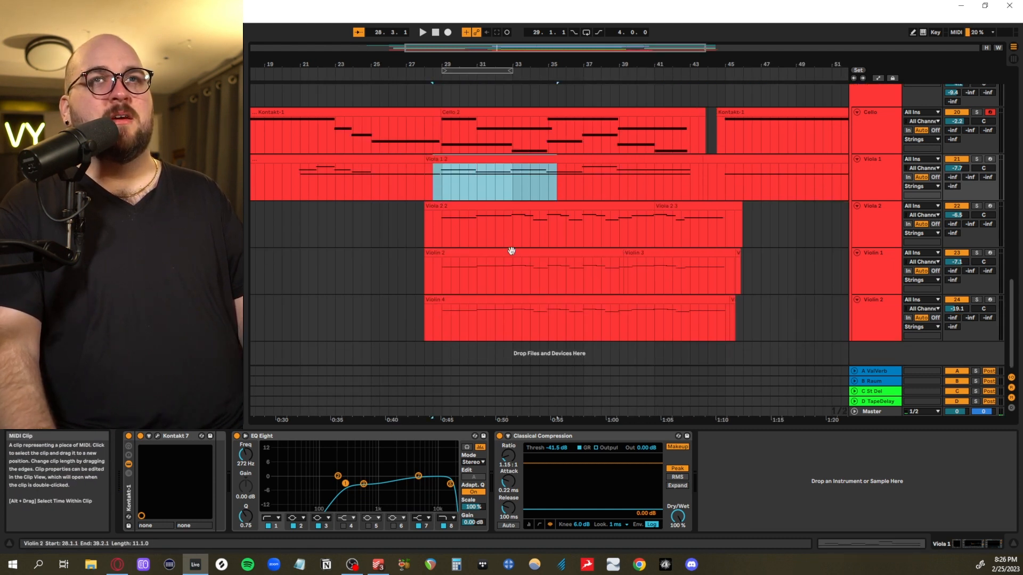
scroll(511, 247, up, 2)
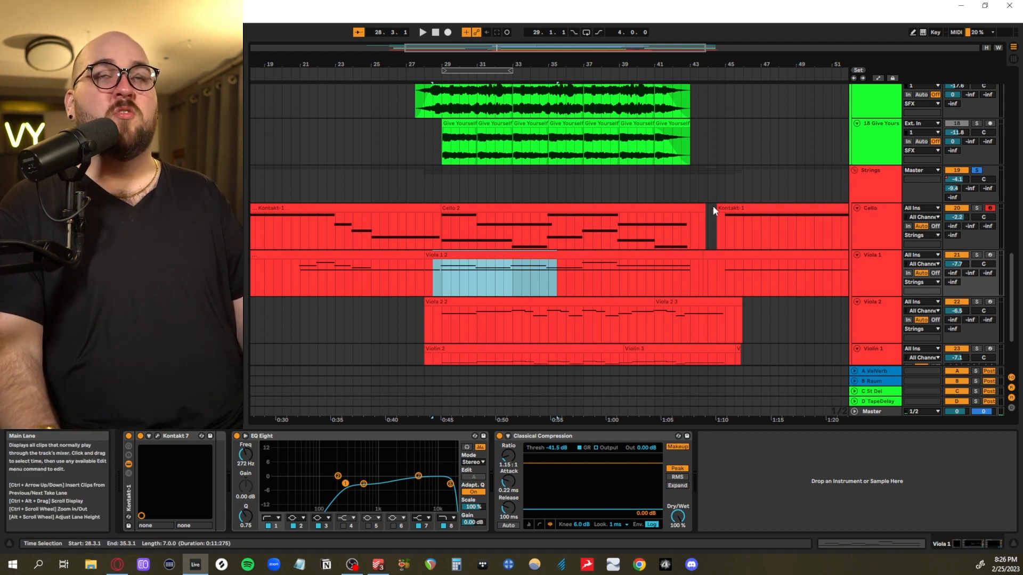
scroll(396, 177, down, 1)
scroll(397, 177, right, 1)
click(396, 177)
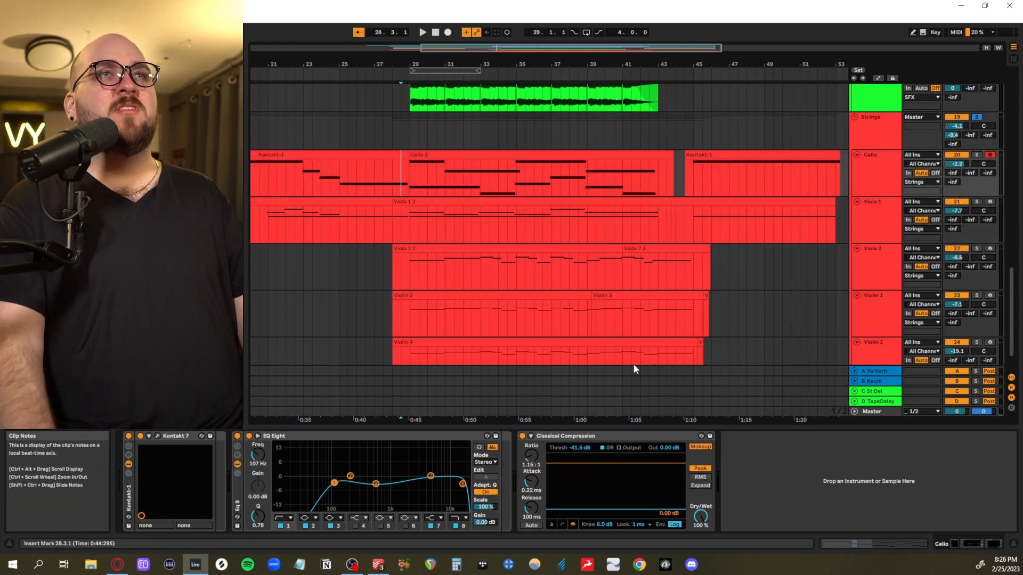
click(464, 240)
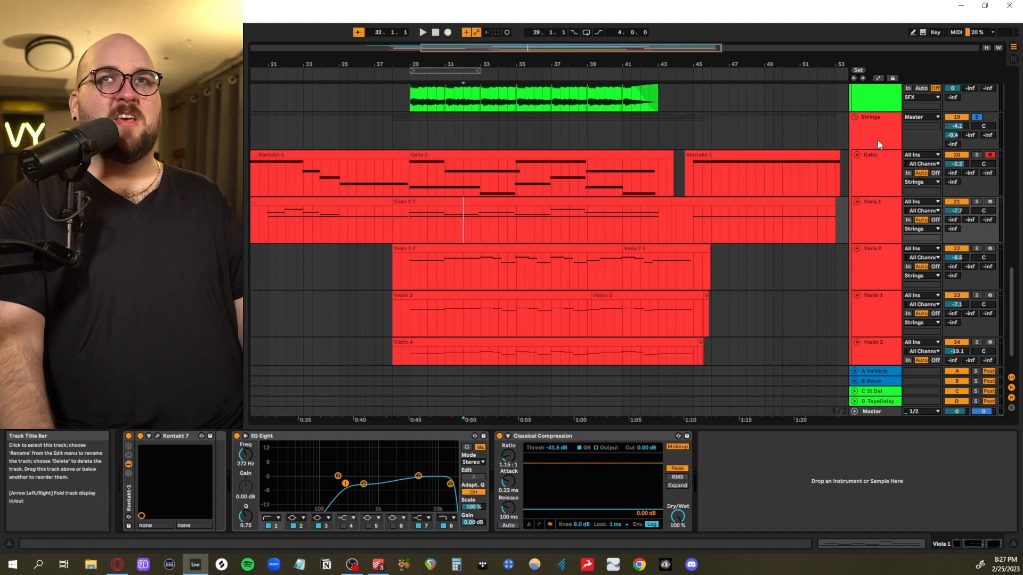
Go through the Cello, Viola 1, Viola 2, Violin 1 and Violin 2 tracks to compare their EQ Eight curves
click(876, 155)
click(887, 218)
click(868, 270)
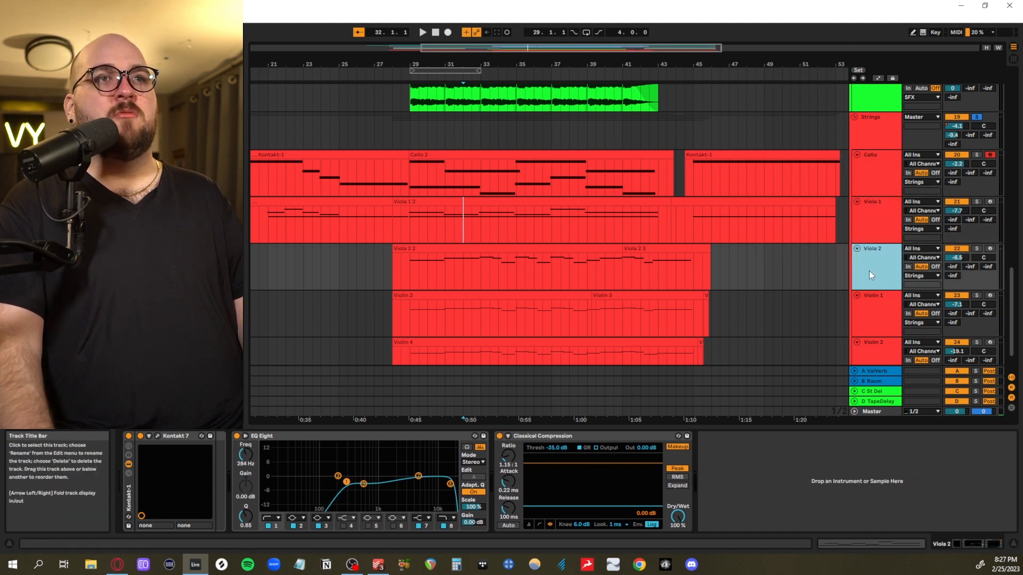
click(872, 321)
scroll(867, 334, down, 2)
click(866, 335)
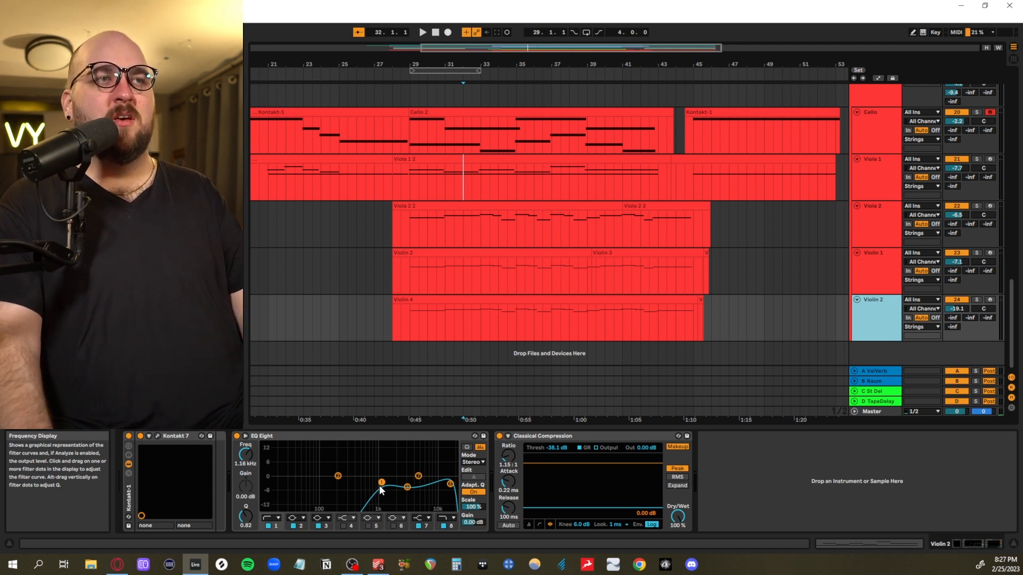
Play the Violin 2 and Cello tracks soloed in turn from 29.1.1 to compare their equalized sound
click(976, 299)
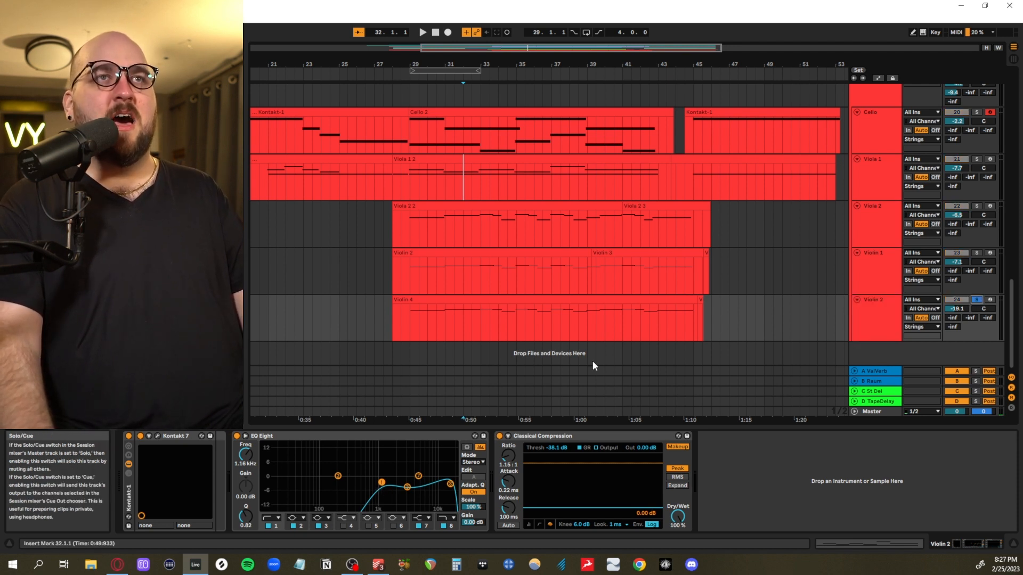
click(414, 323)
key(space)
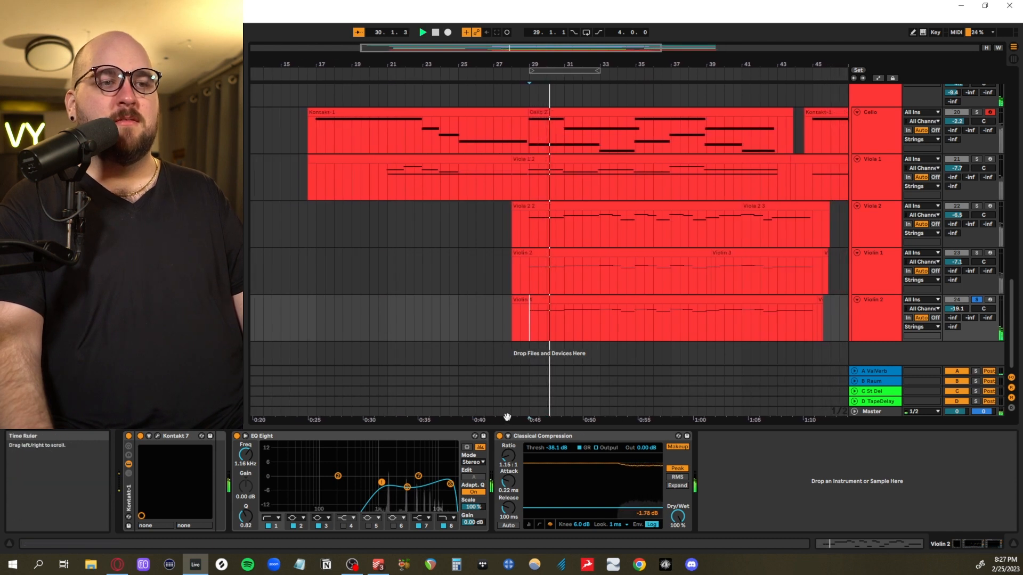
click(886, 132)
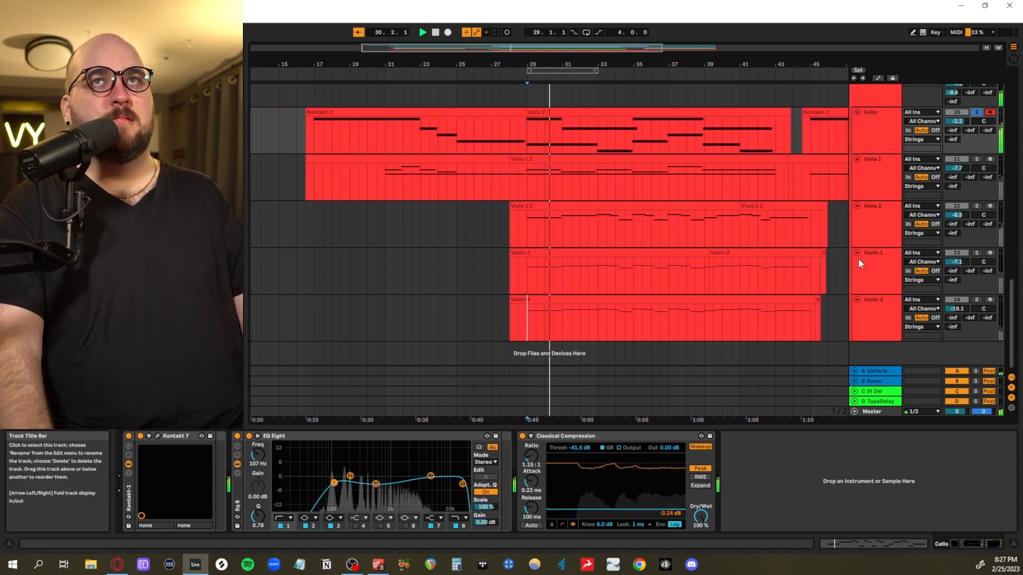
key(space)
Clear the Cello solo and show the effects chain of the Strings group
scroll(859, 258, up, 2)
click(876, 153)
key(s)
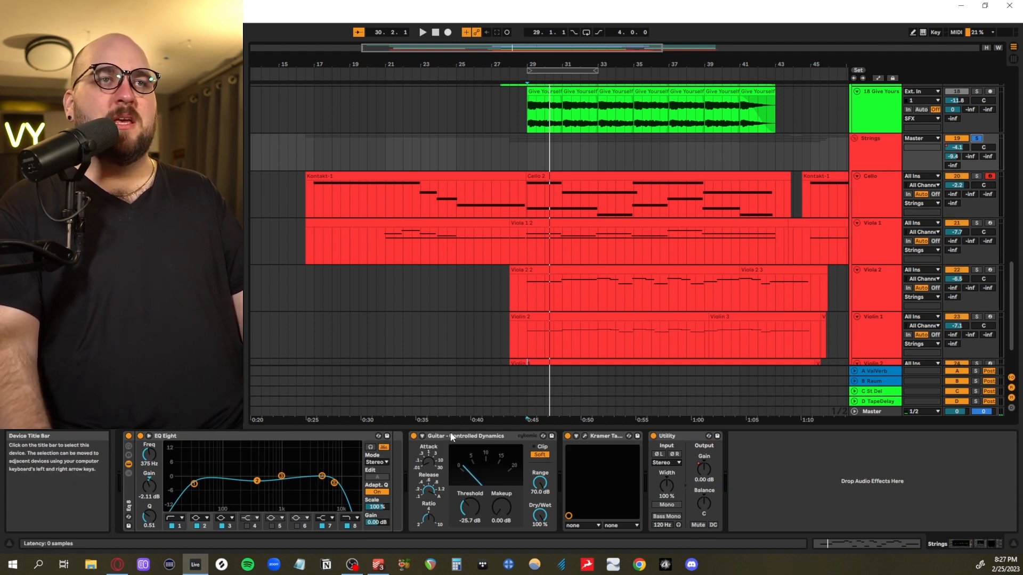
Inspect the Kramer Tape plug-in on the Strings group while auditioning the strings from 29.1.1, and close its window
click(586, 436)
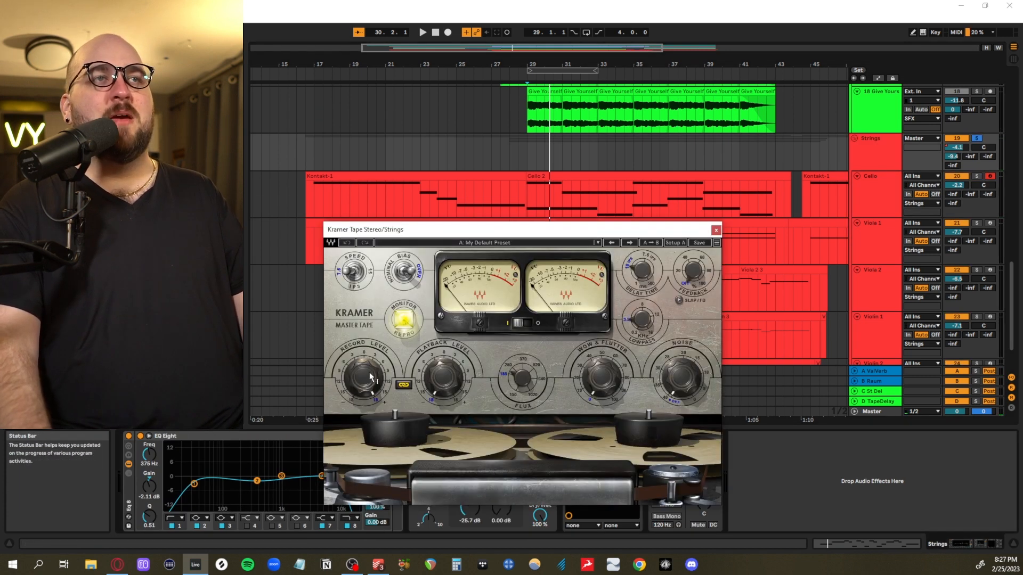
key(space)
key(space)
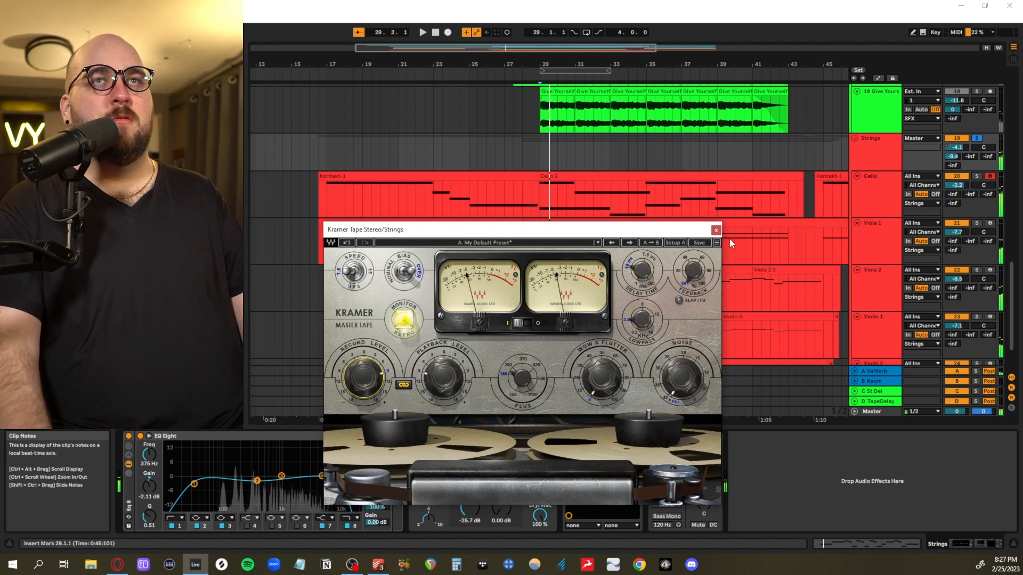
click(716, 230)
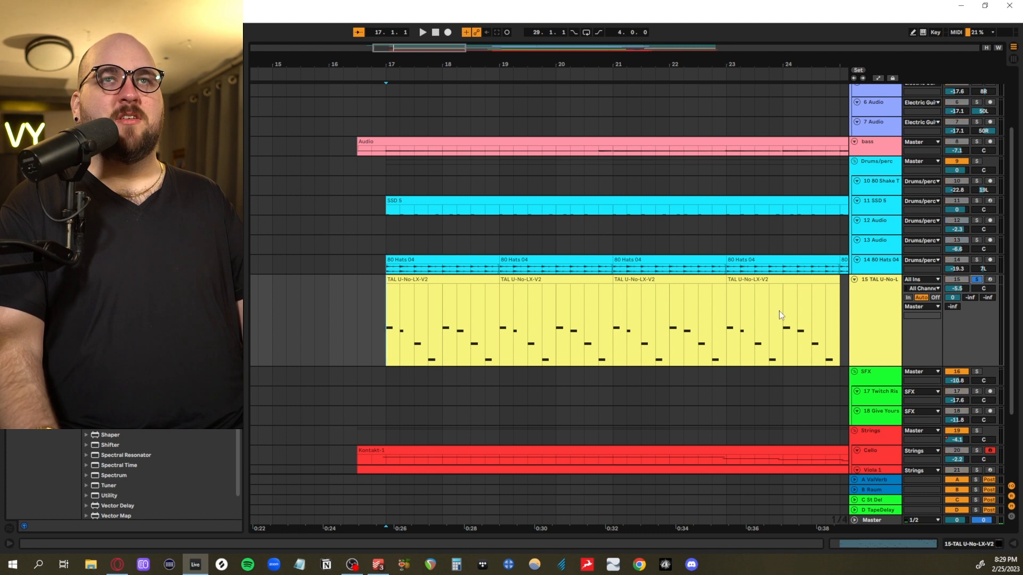
Audition the soloed TAL U-No-LX track from 17.1.1 and open its clip at 19.1.1 to examine the arpeggiated notes
scroll(341, 314, up, 5)
drag(806, 329, 614, 331)
key(space)
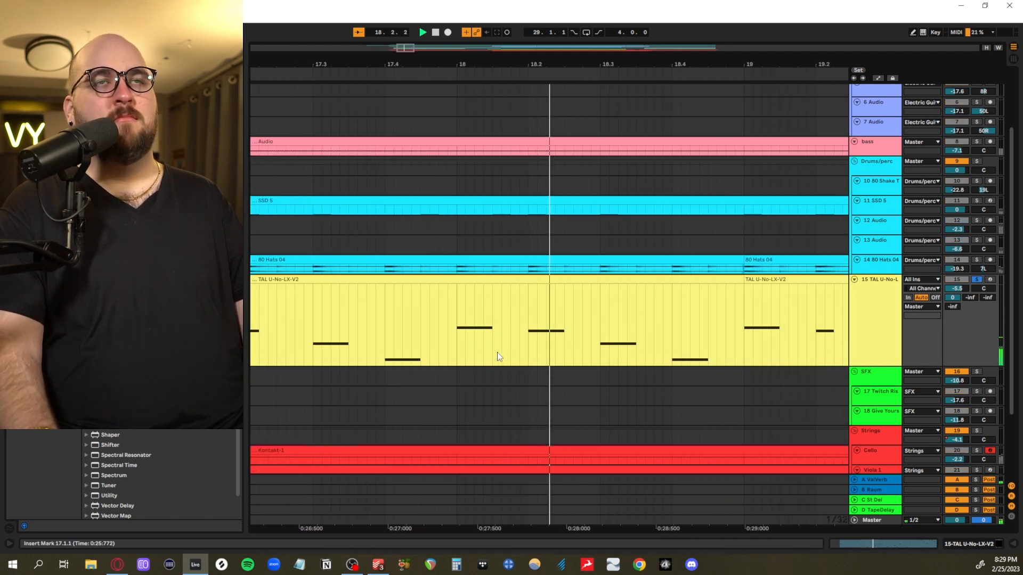
scroll(497, 352, down, 5)
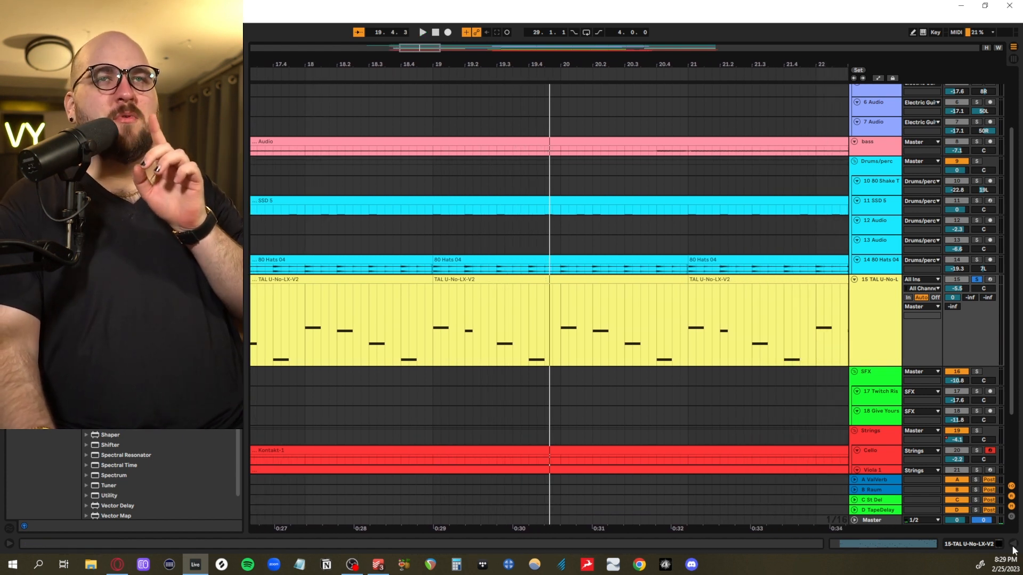
double_click(401, 283)
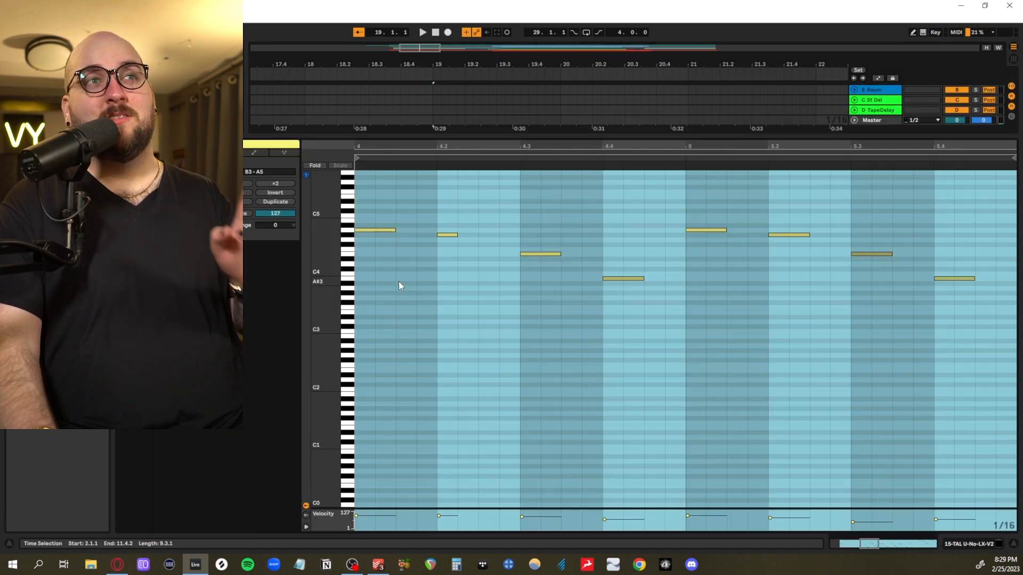
click(619, 283)
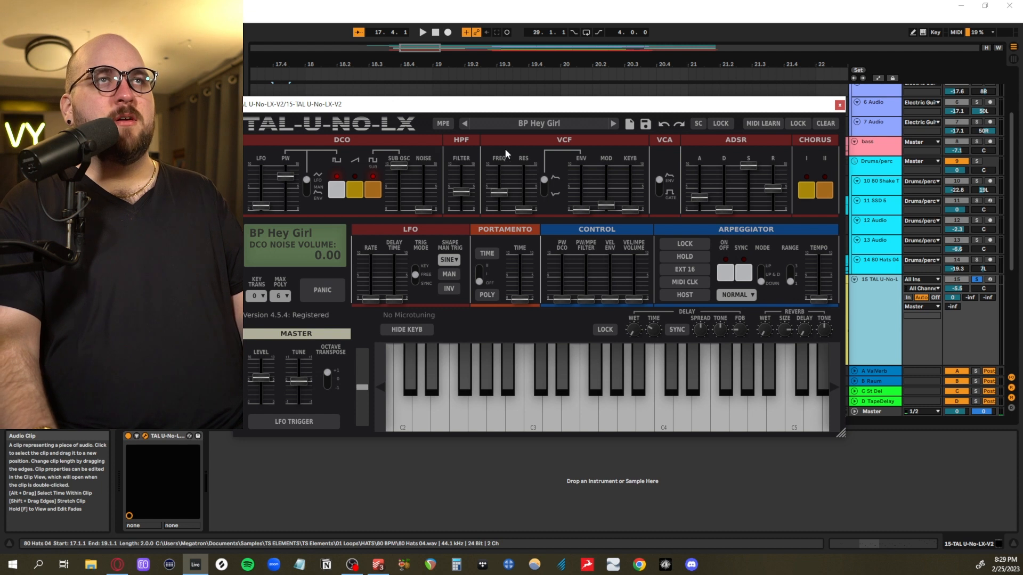
Show the TAL-U-No-LX preset banks with 01 Juno Jazz, and examine the ADSR envelope of the BP Hey Girl preset
click(533, 123)
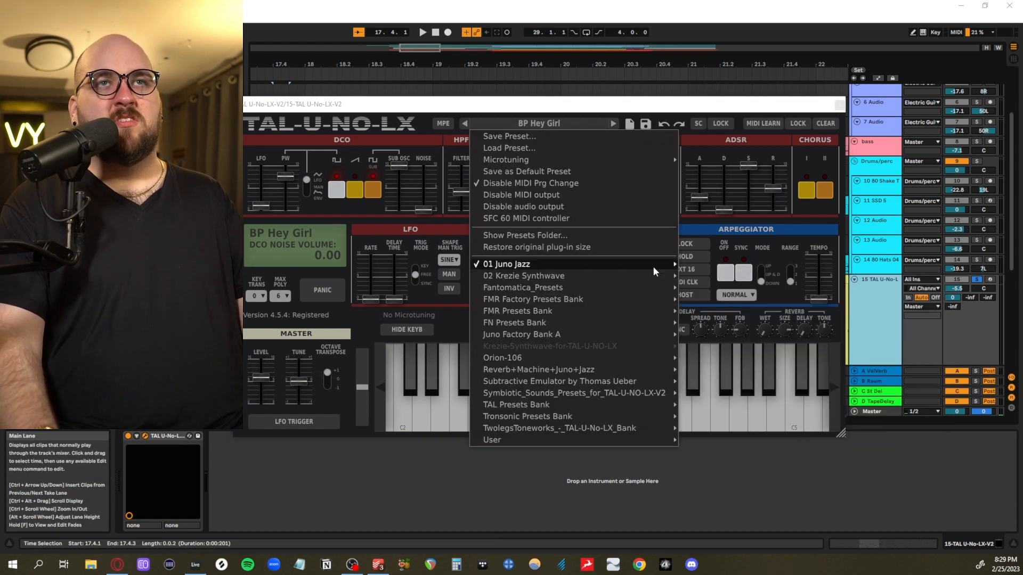
mouse_move(714, 277)
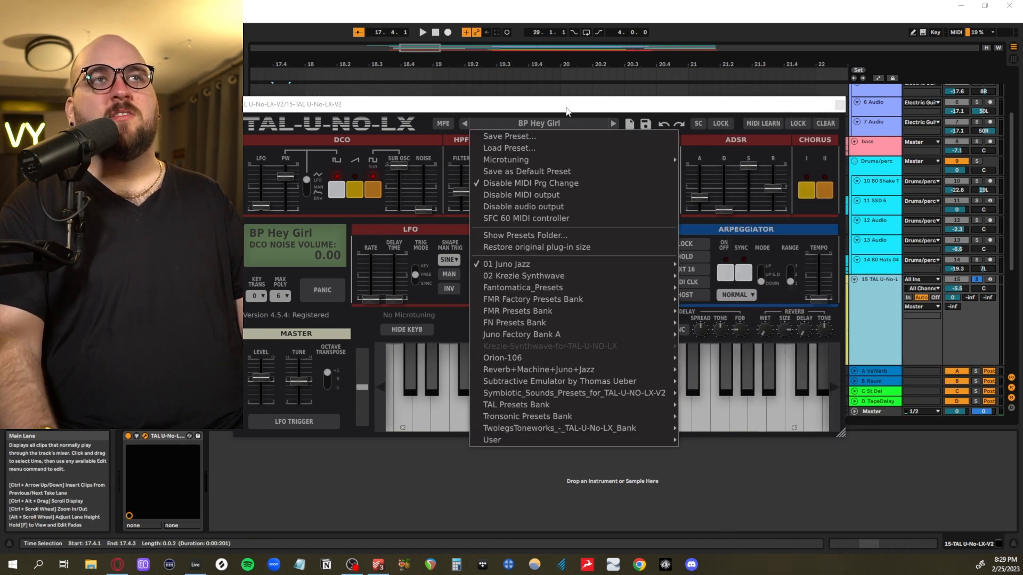
click(568, 106)
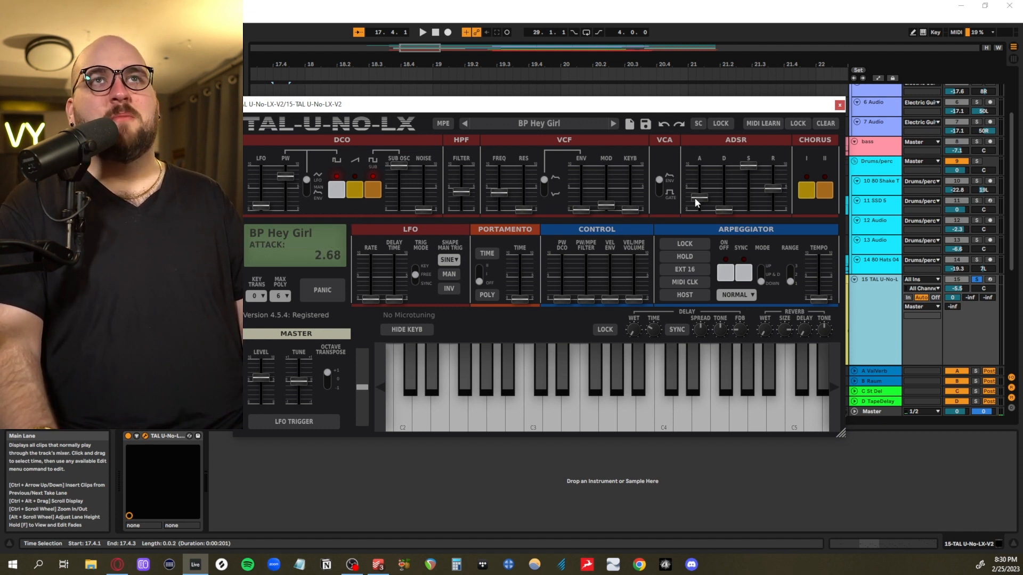
mouse_move(766, 188)
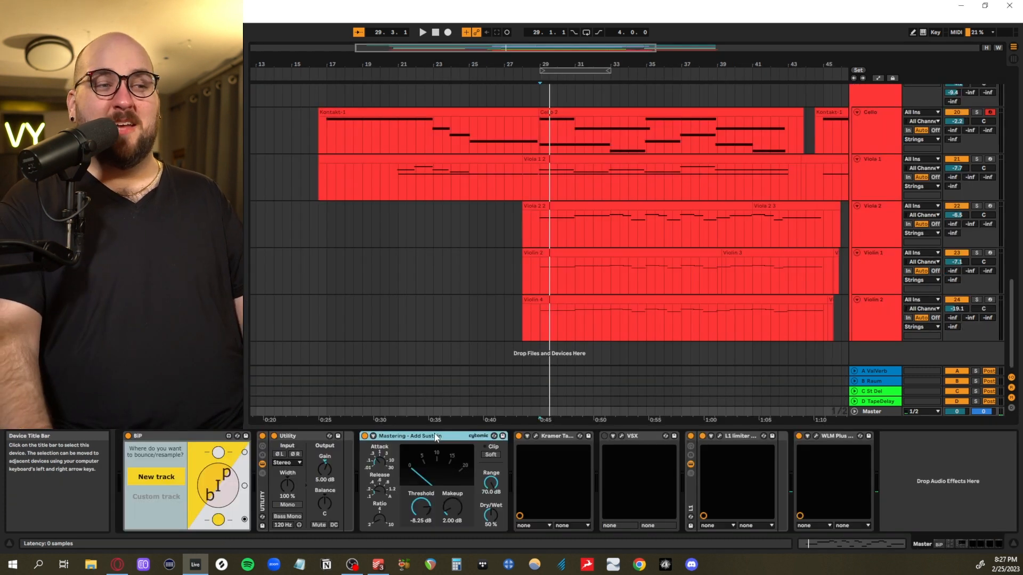
Go through the Kramer Tape and VSX plug-ins in the Master effects chain, and close the VSX window
click(559, 439)
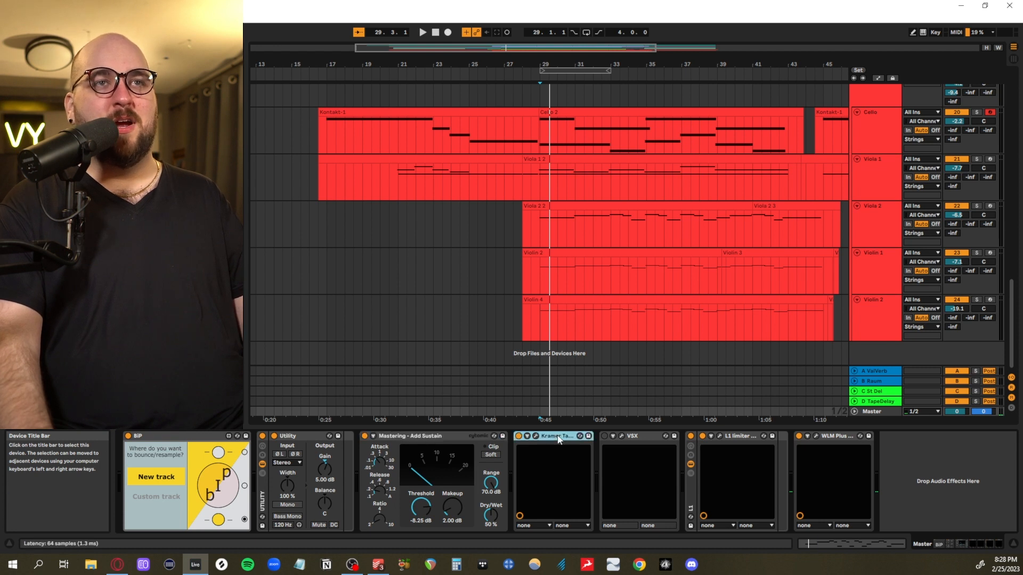
click(622, 436)
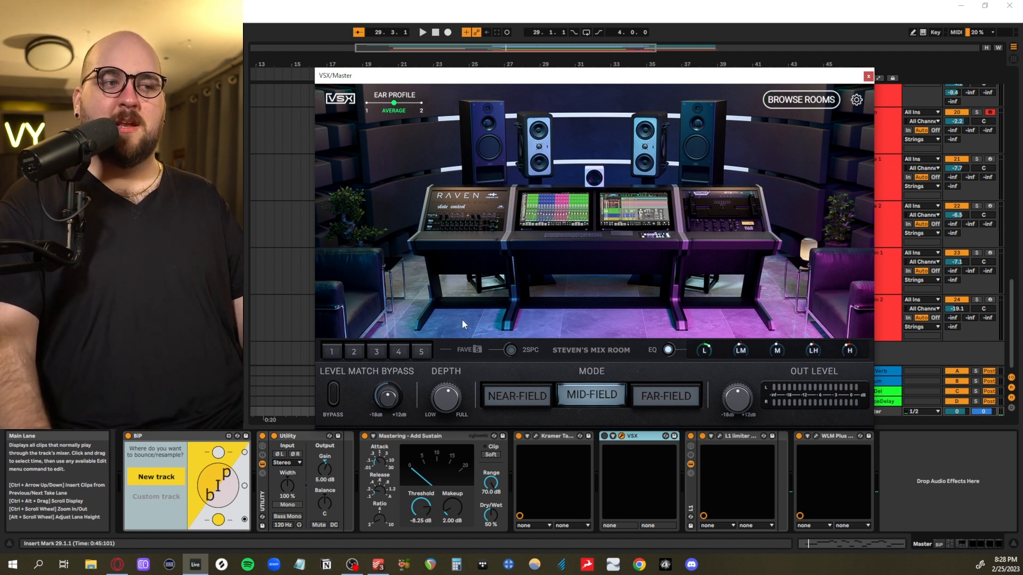
click(868, 77)
Play the full arrangement through bar 48 and place the insert mark at 49.1.3 on the 13 Audio track
click(549, 87)
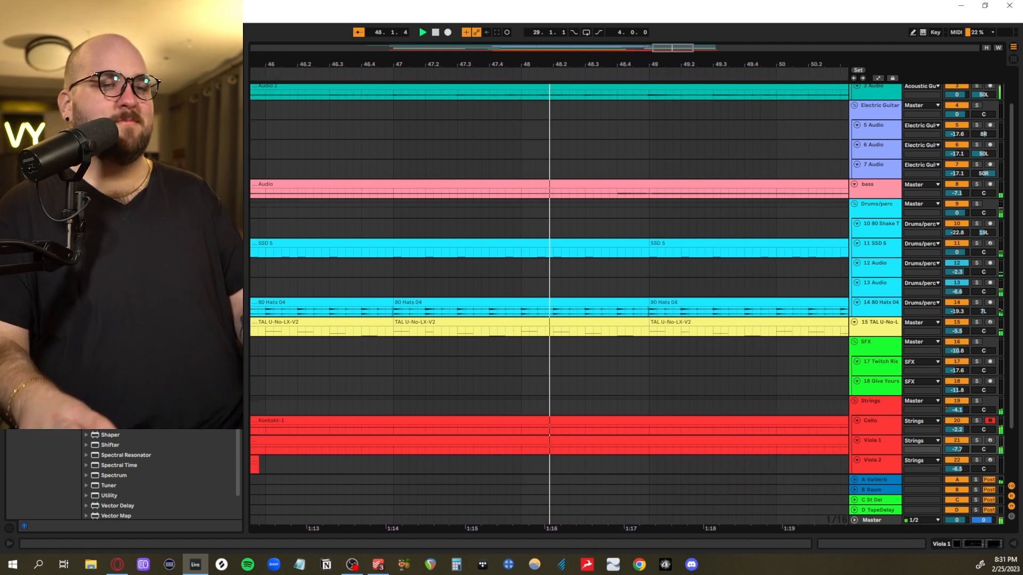
click(562, 289)
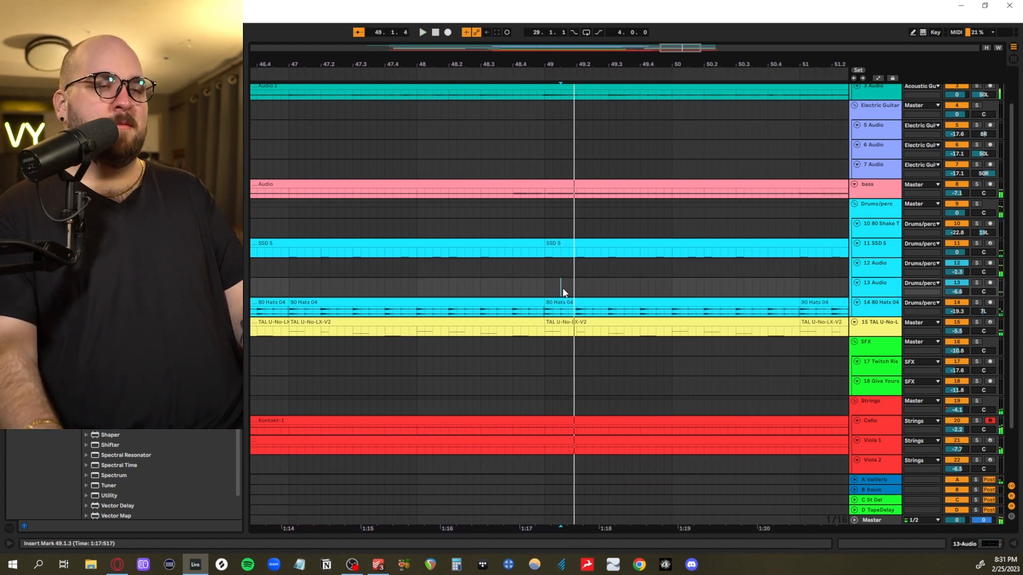